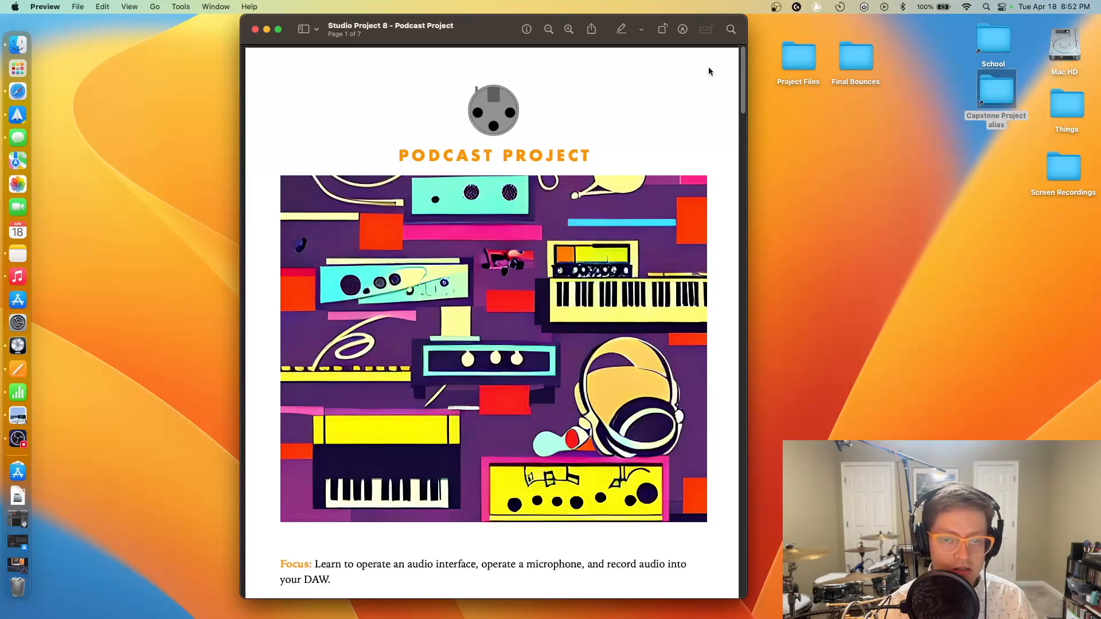
Step: Review the Chapter 8 textbook page, plus the podcast project's focus, overview and note about project grades
key(ctrl+Right)
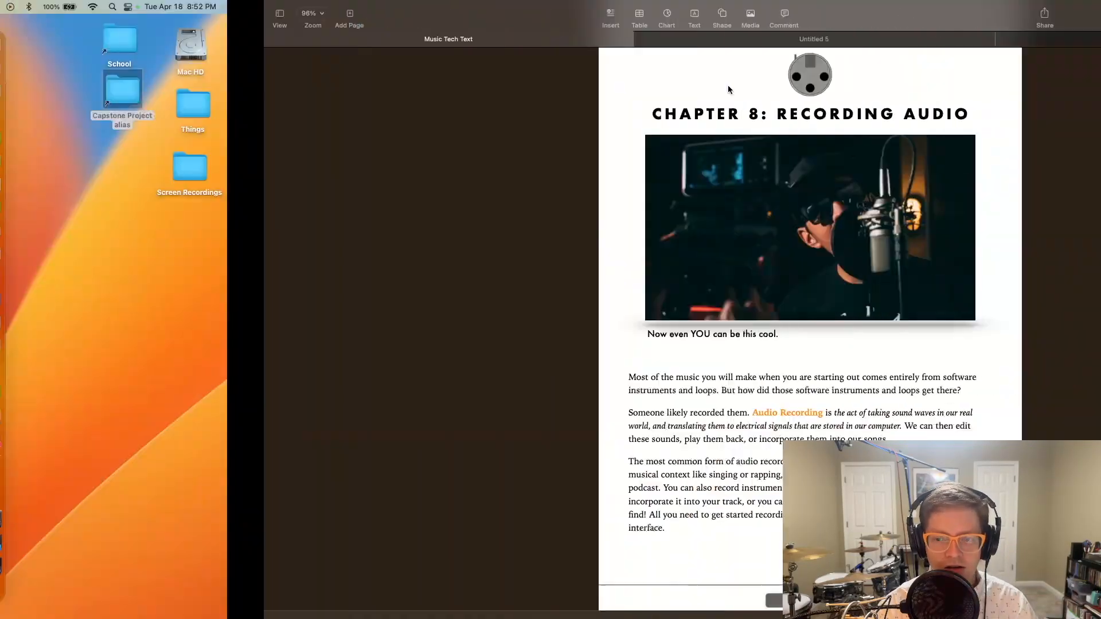
key(ctrl+Left)
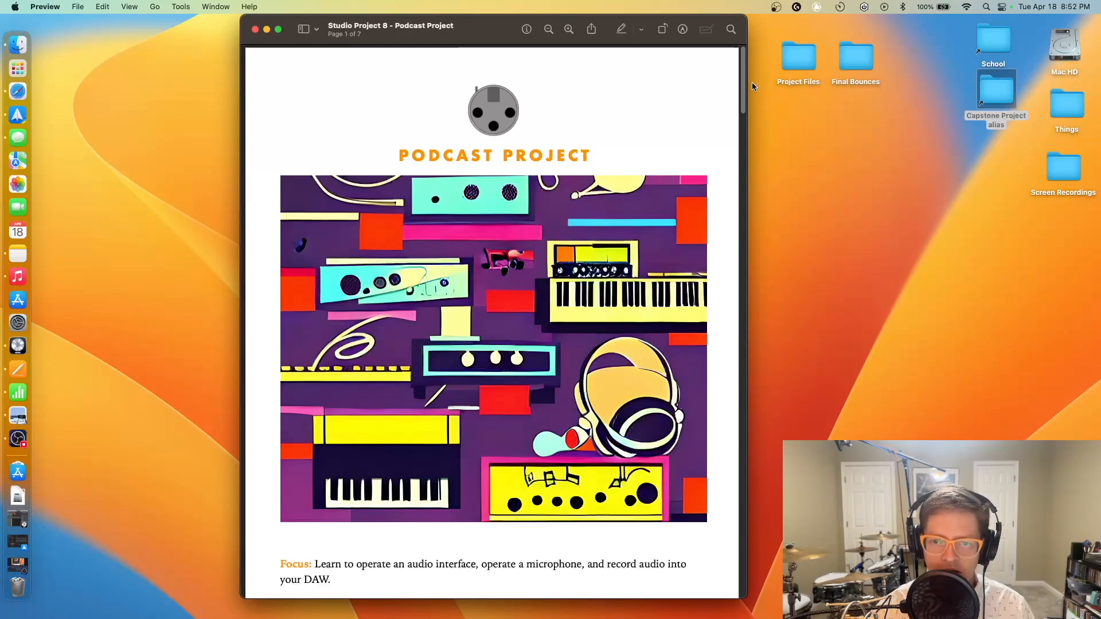
scroll(393, 142, down, 10)
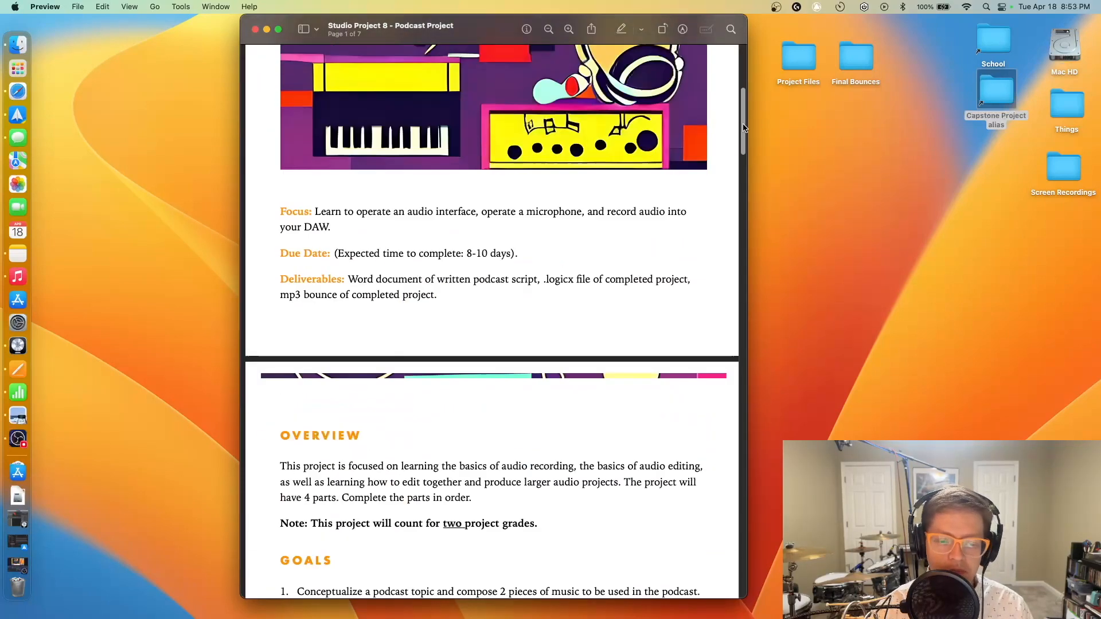
drag(368, 144, 317, 129)
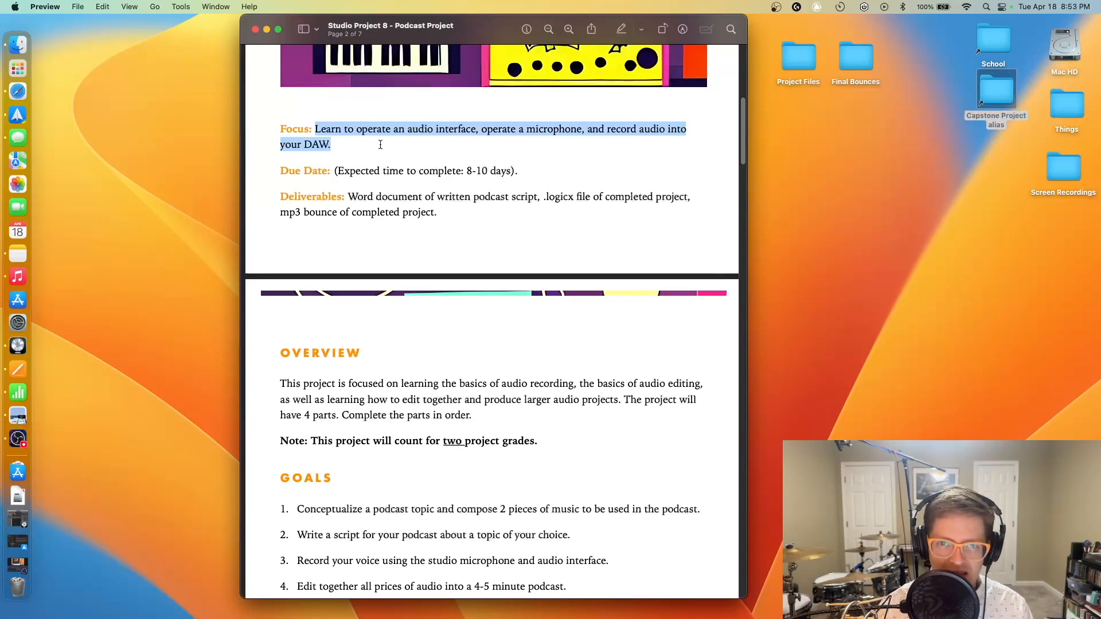
drag(572, 421, 276, 405)
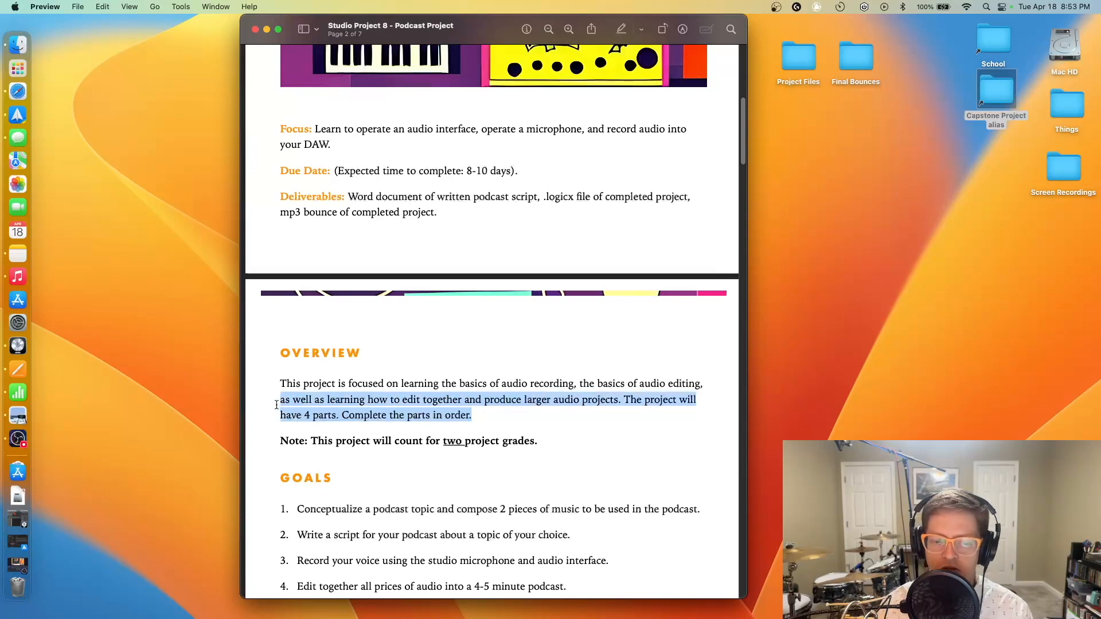
drag(544, 438, 242, 446)
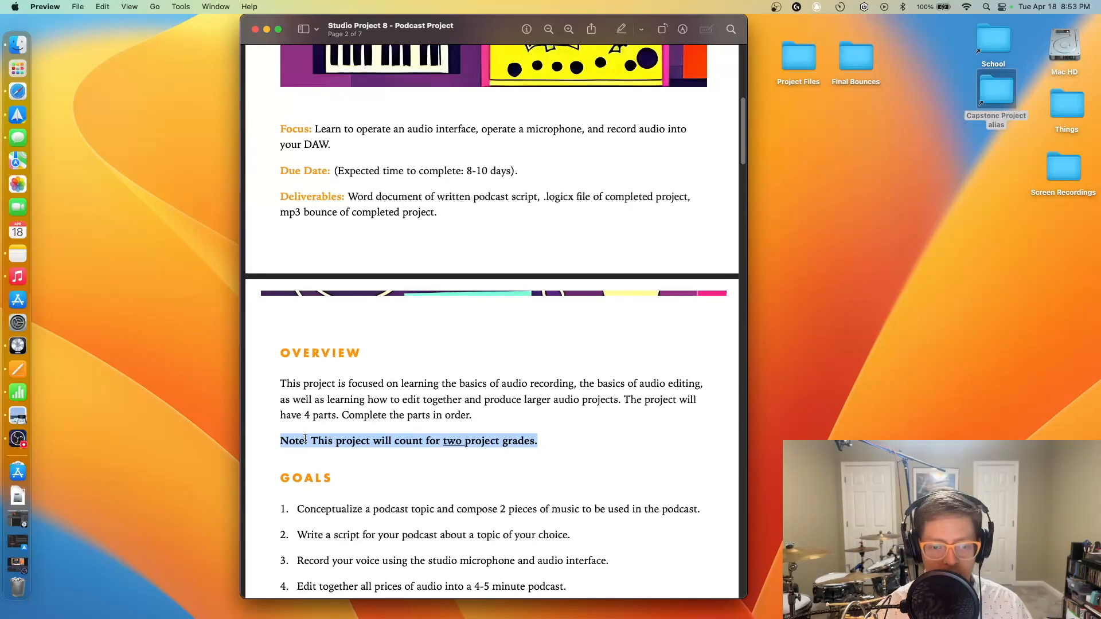
click(484, 443)
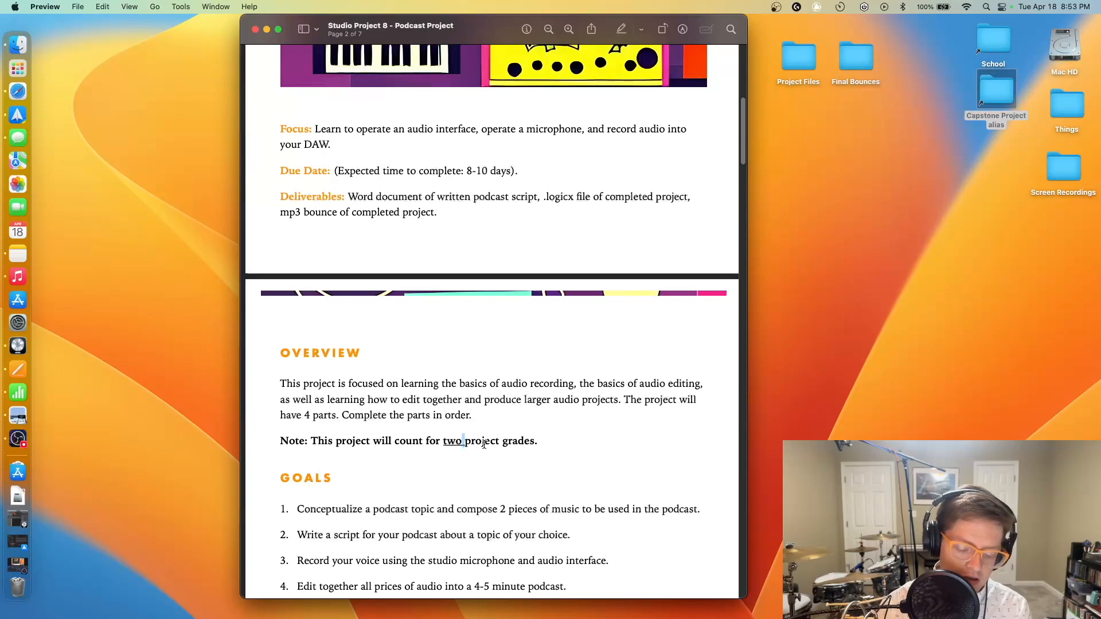
click(583, 408)
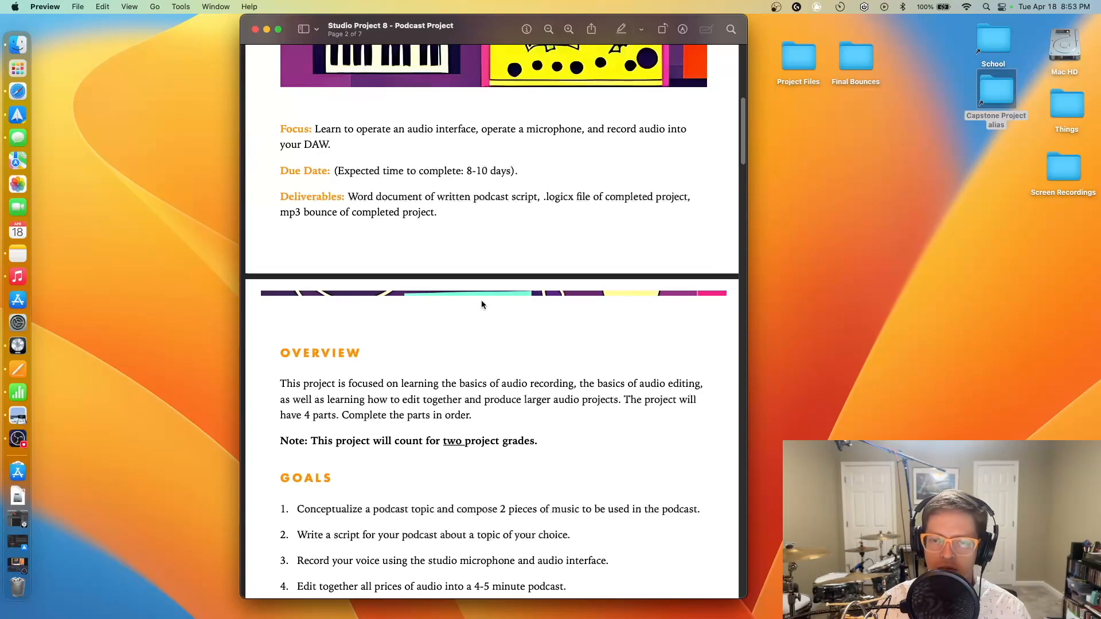
Step: Read through the four podcast project goals, highlighting each goal from composing the music to editing the audio
scroll(476, 296, down, 5)
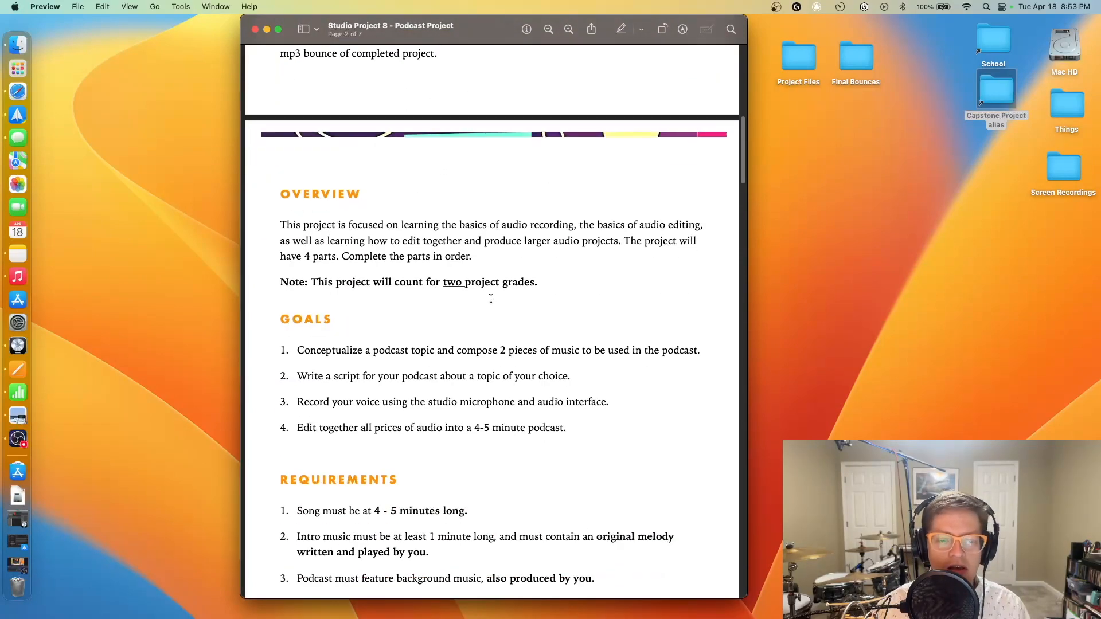
drag(598, 348, 292, 293)
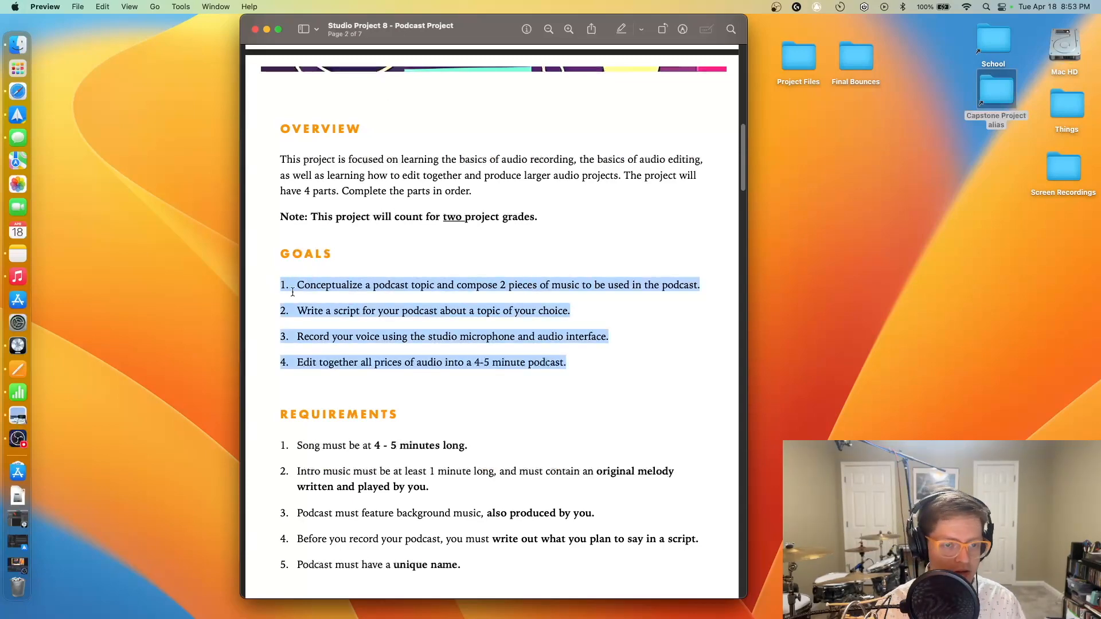
scroll(413, 312, down, 3)
drag(466, 484, 278, 379)
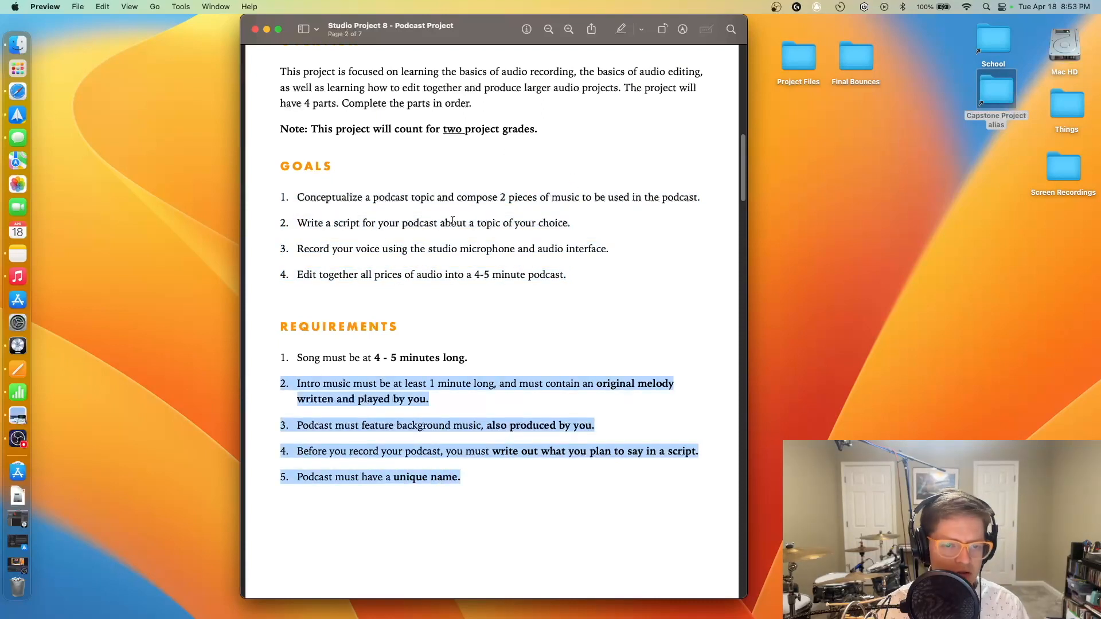
click(408, 321)
scroll(280, 321, down, 1)
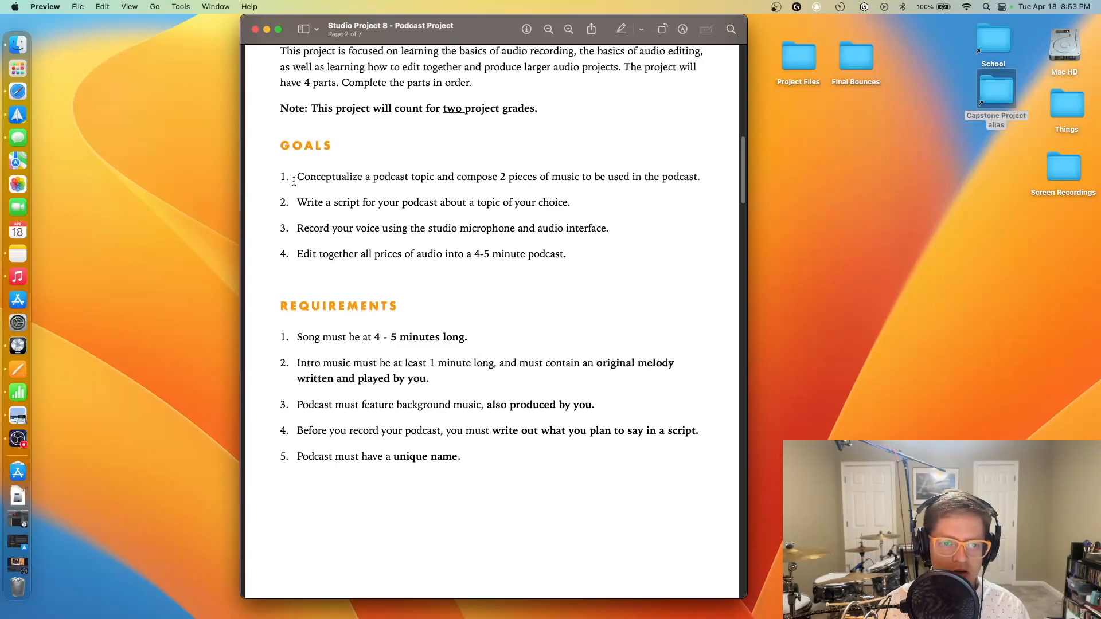
drag(297, 178, 685, 192)
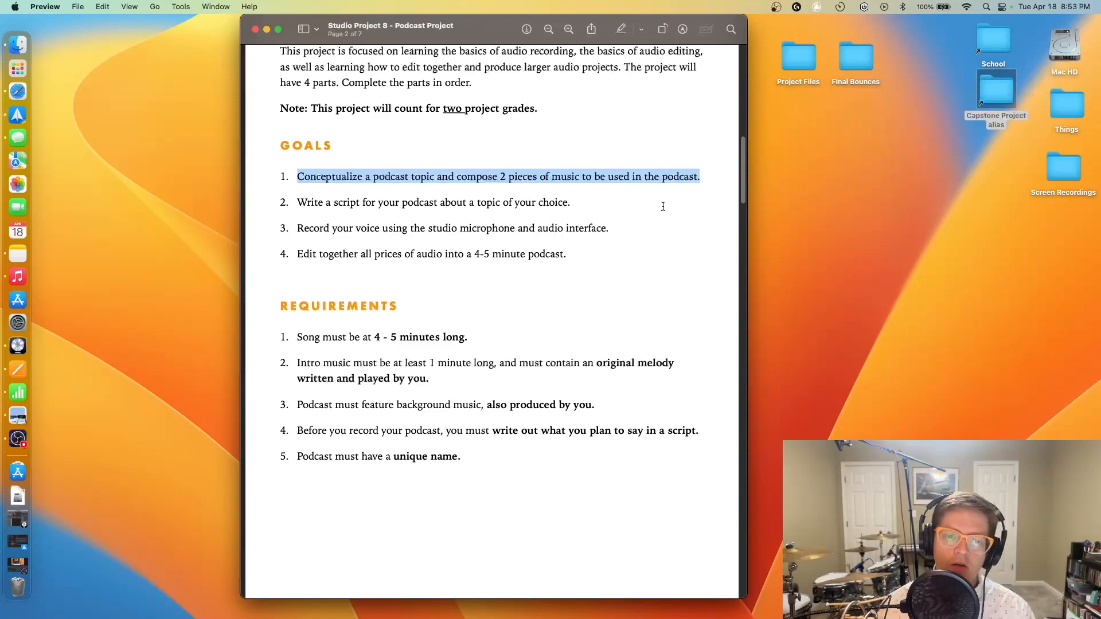
drag(571, 202, 313, 197)
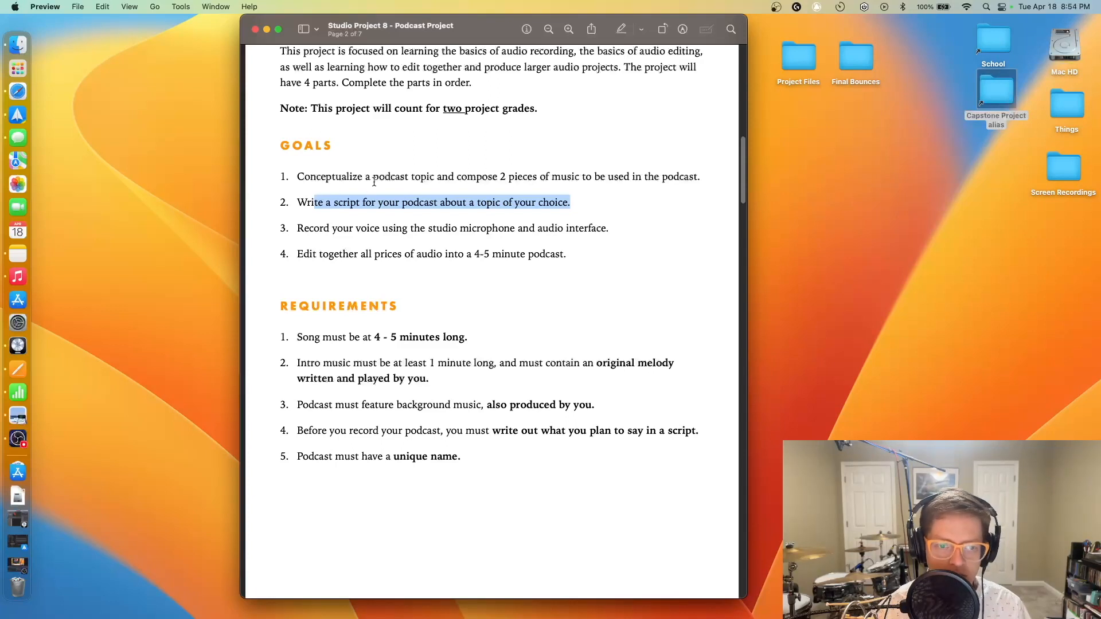
drag(597, 227, 296, 229)
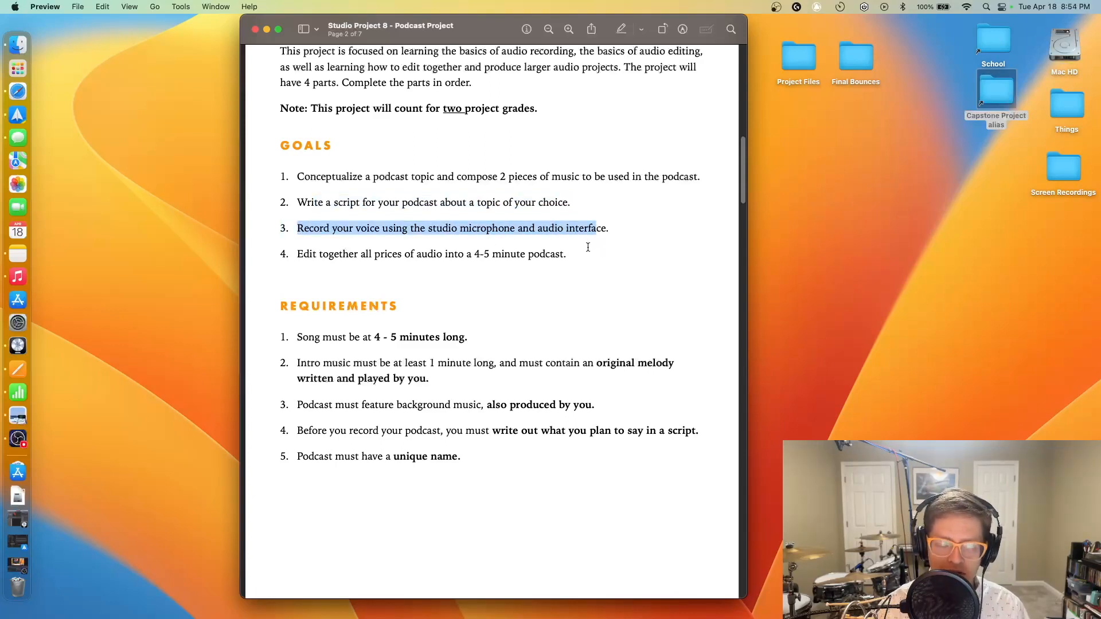
drag(574, 268, 295, 251)
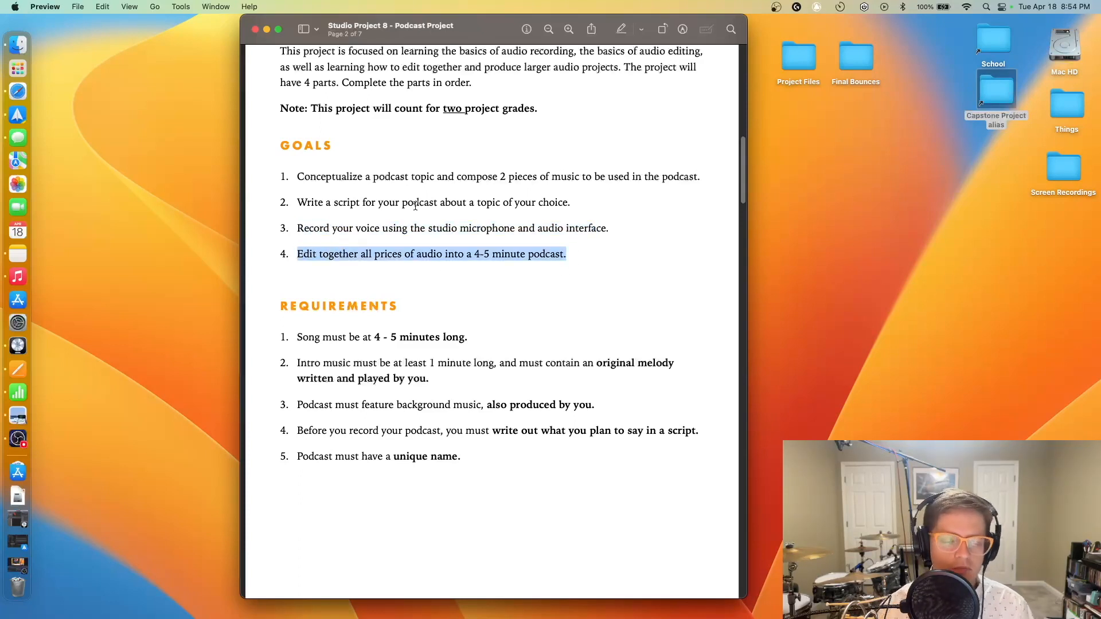
Step: Examine the five podcast requirements, highlighting length, intro music, background music, script and unique name
scroll(442, 267, down, 3)
drag(471, 248, 253, 245)
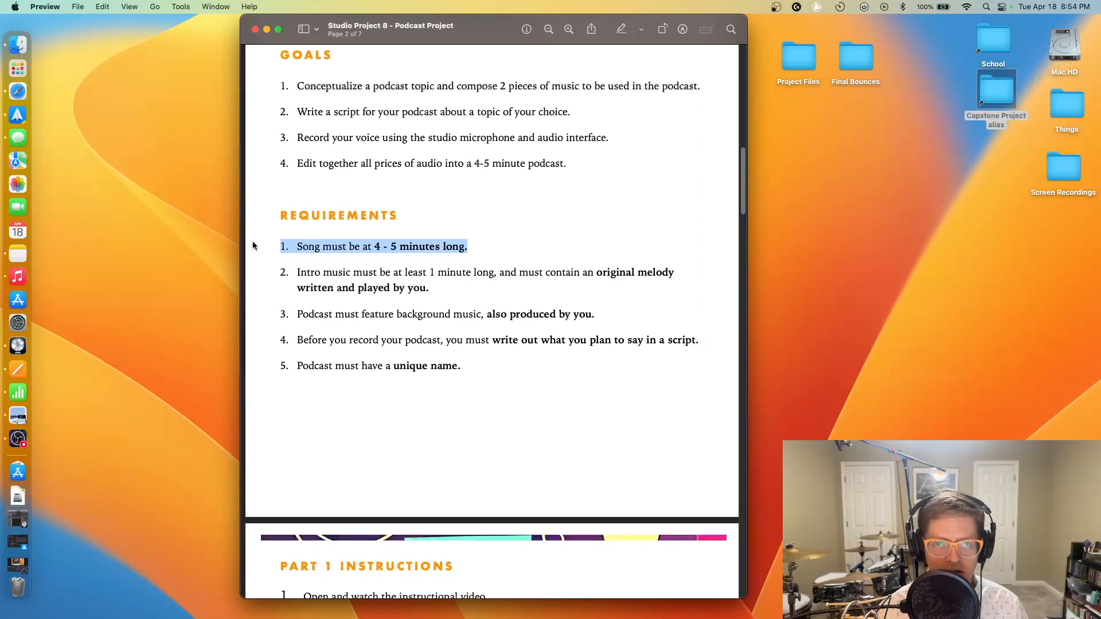
click(440, 288)
scroll(440, 288, down, 1)
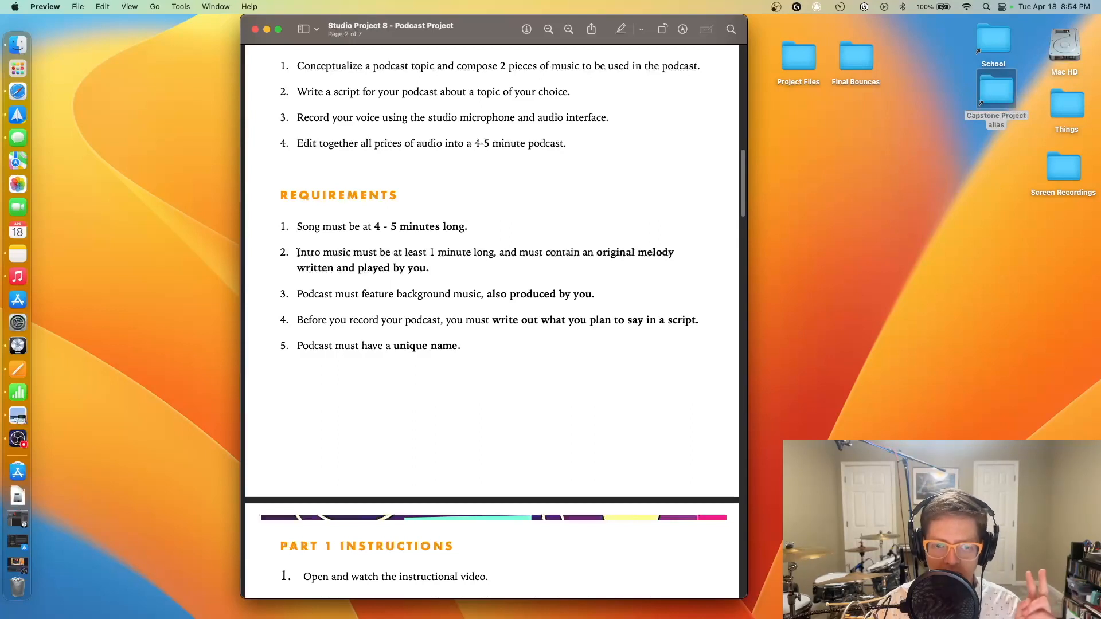
drag(300, 251, 504, 253)
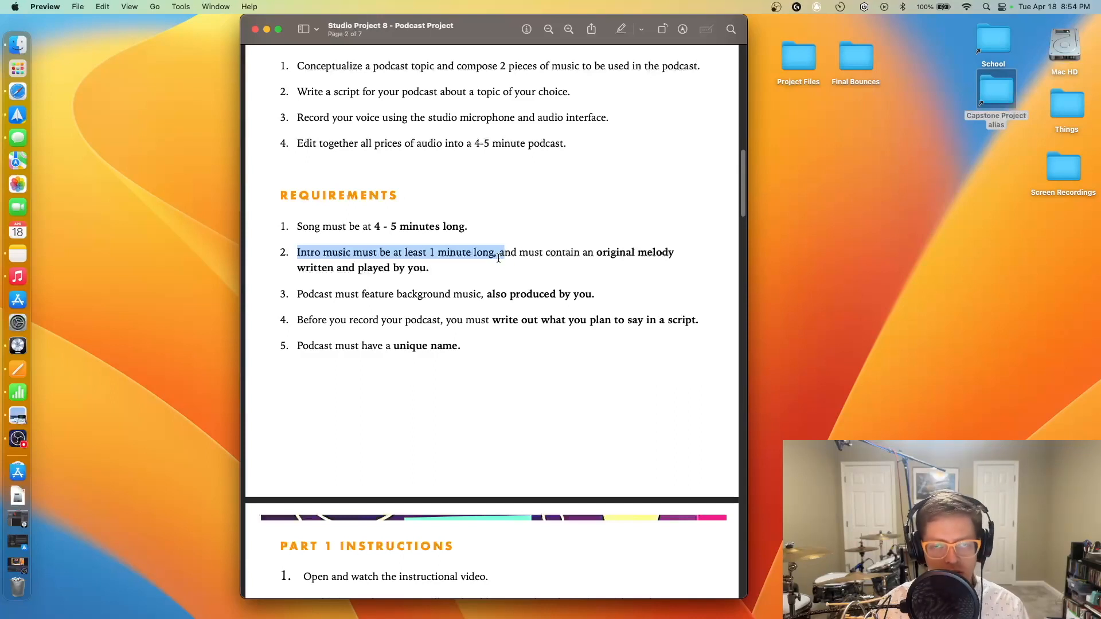
click(610, 253)
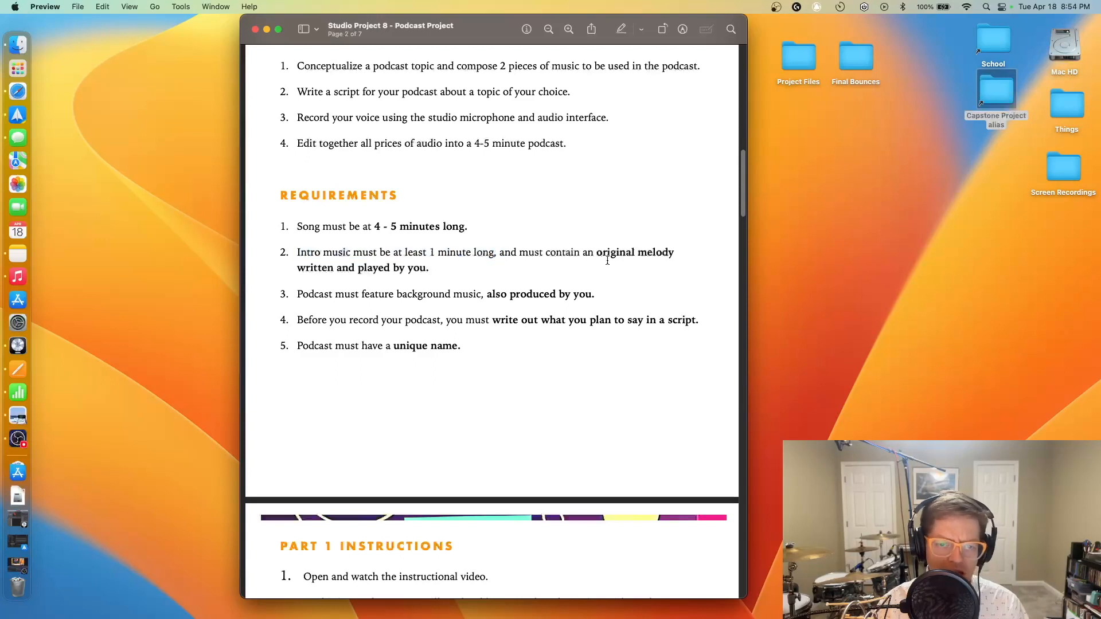
drag(597, 250, 492, 261)
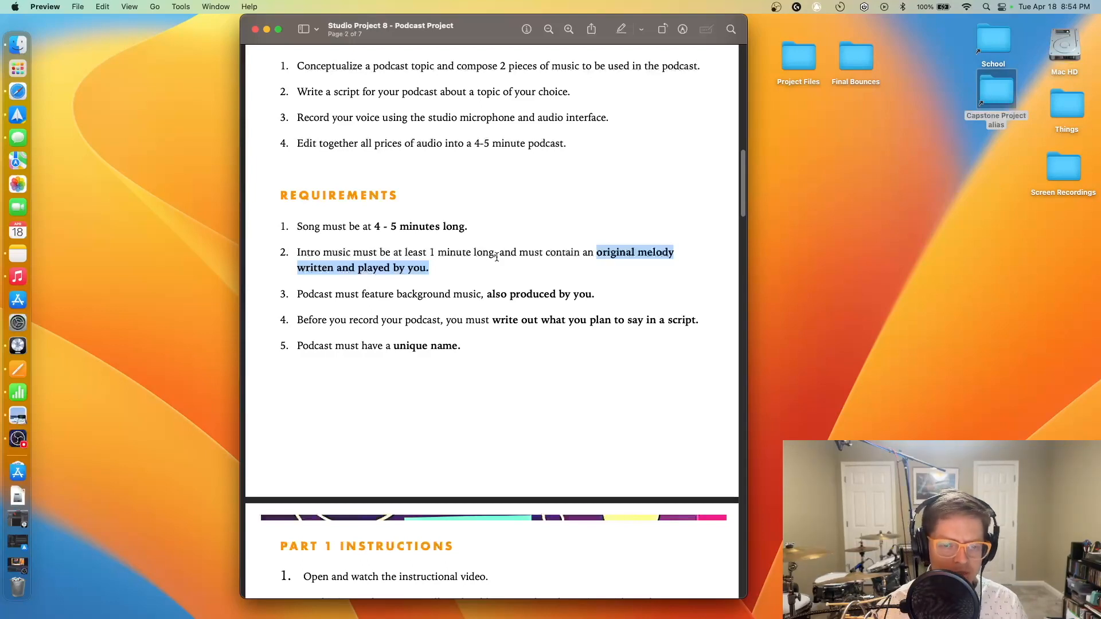
drag(296, 294, 619, 301)
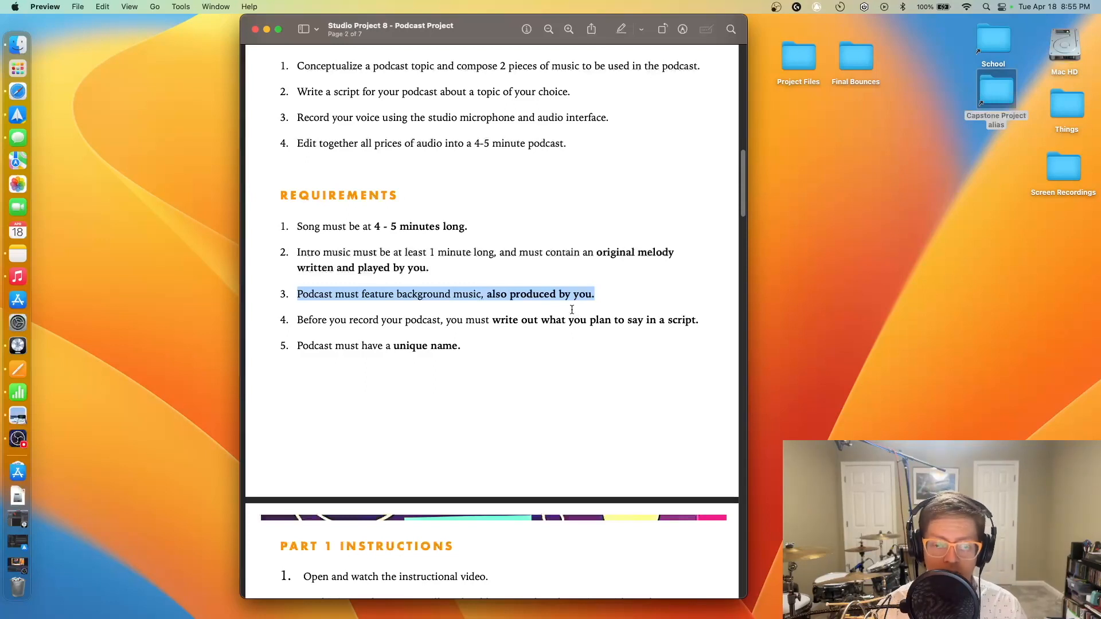
drag(297, 319, 740, 337)
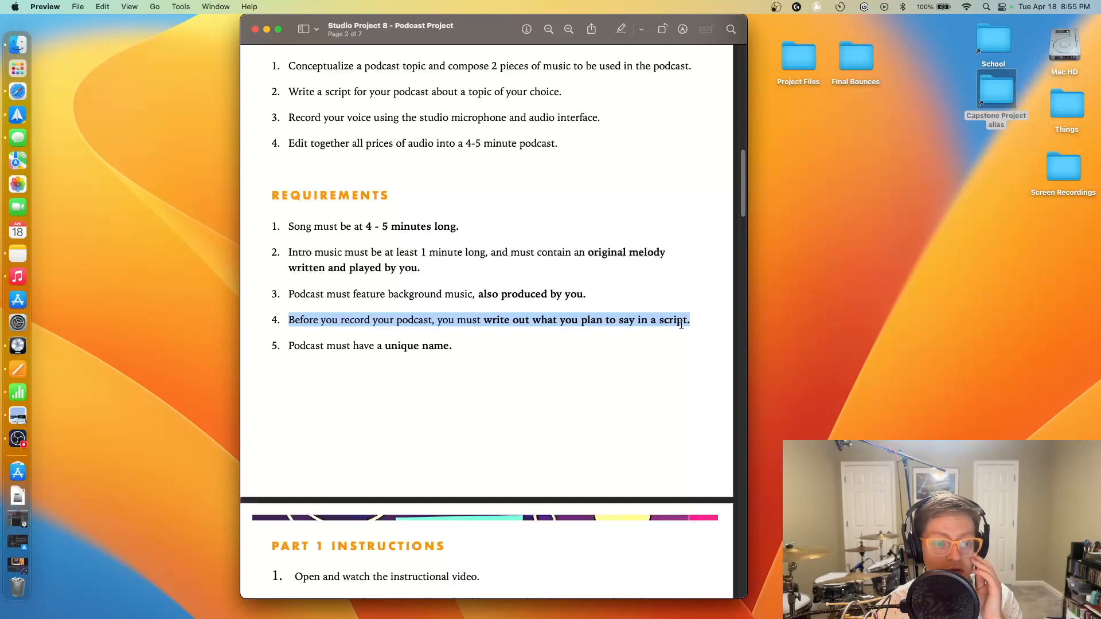
drag(494, 357, 289, 342)
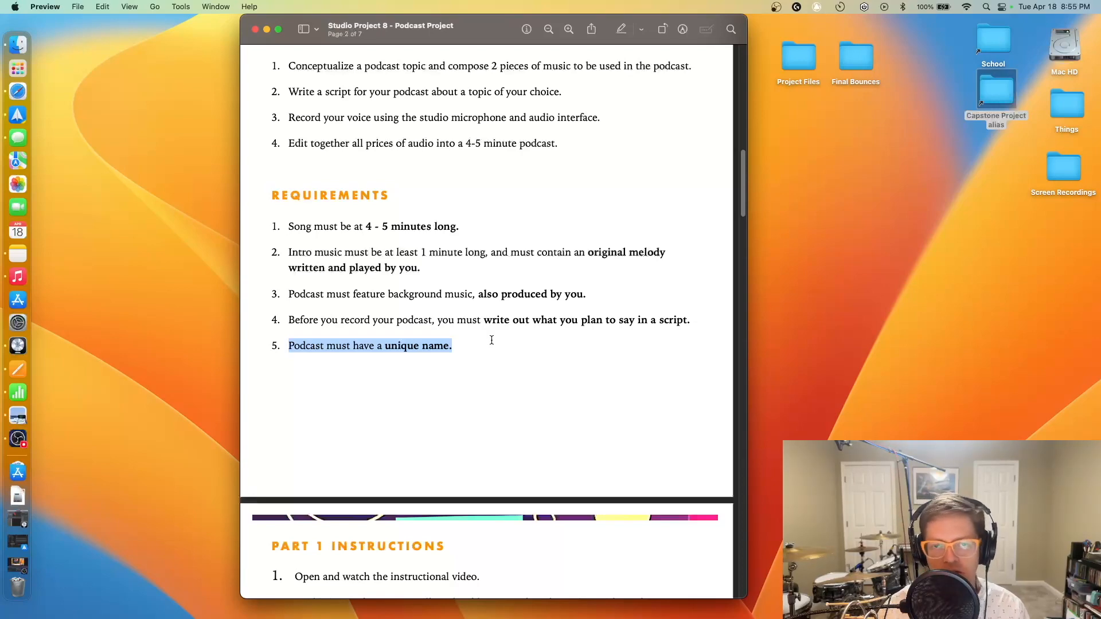
click(382, 326)
Step: Read the Part 1 instructions, highlighting the paragraph about coming up with a podcast topic
scroll(390, 315, down, 10)
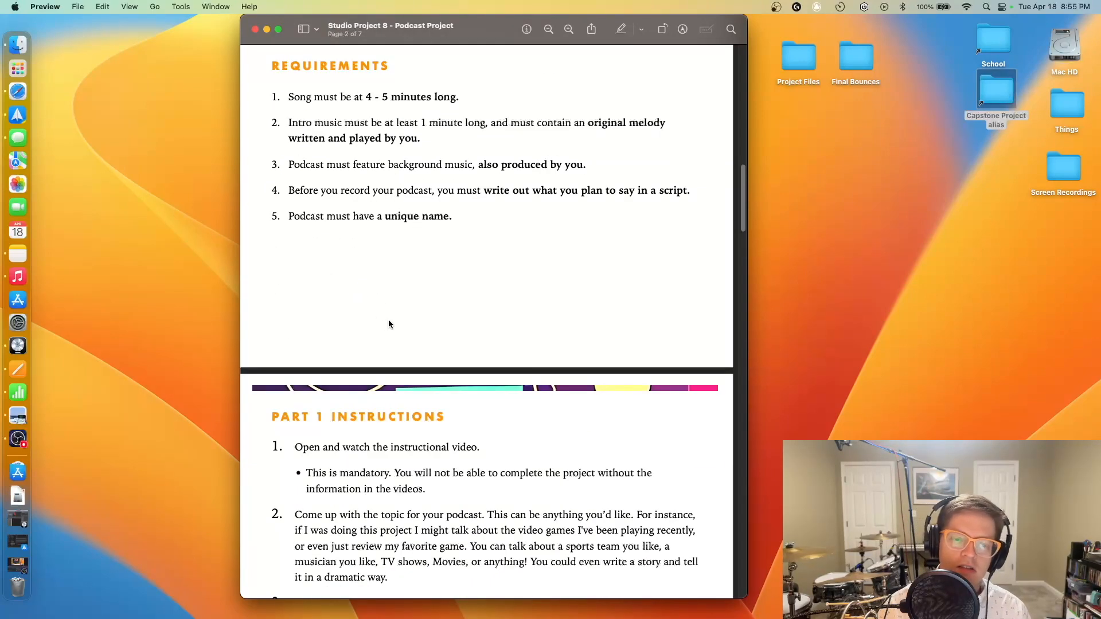
scroll(390, 315, down, 7)
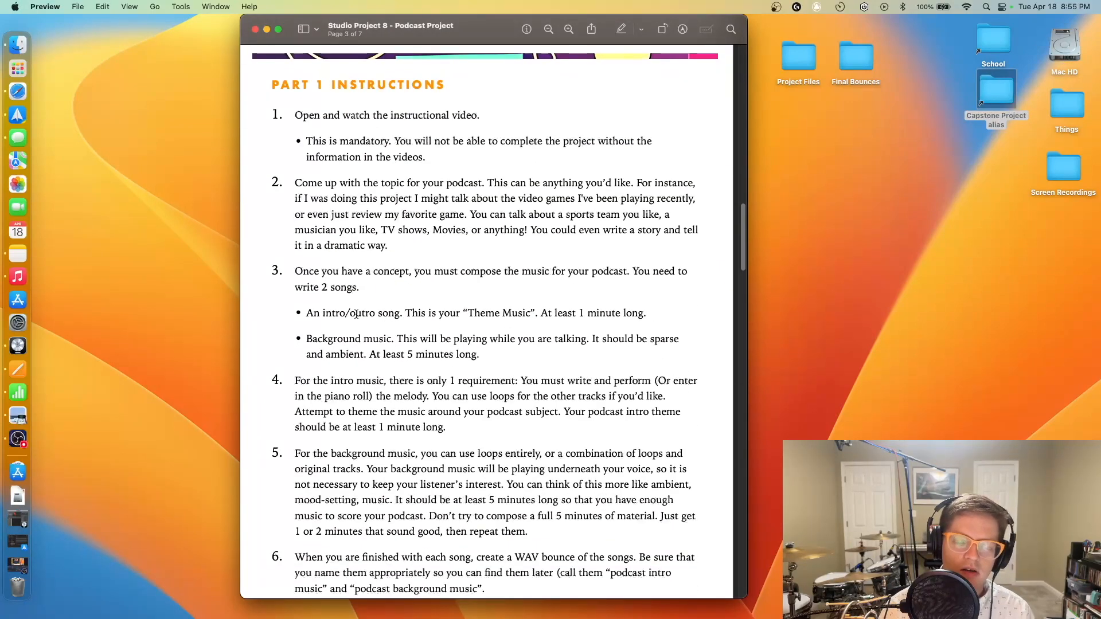
drag(285, 179, 502, 197)
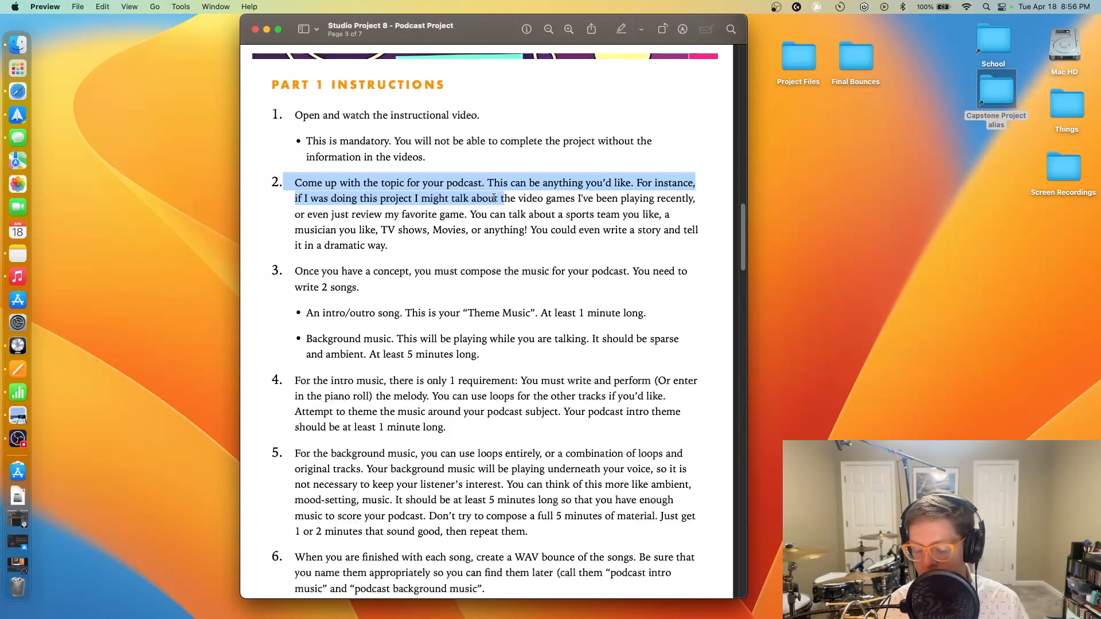
click(577, 107)
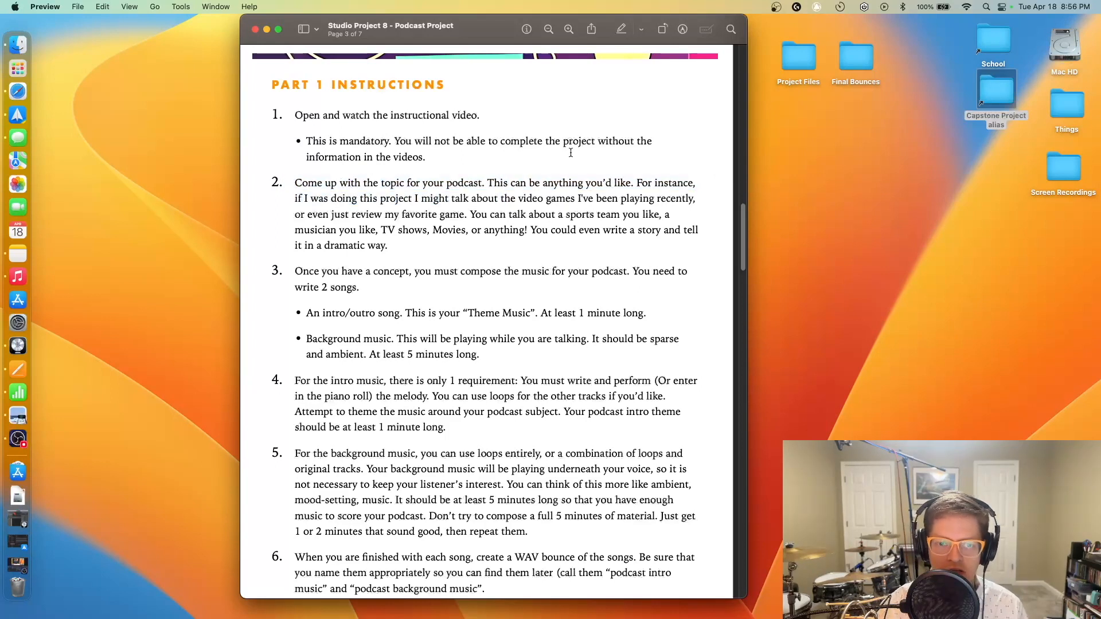
drag(389, 245, 290, 189)
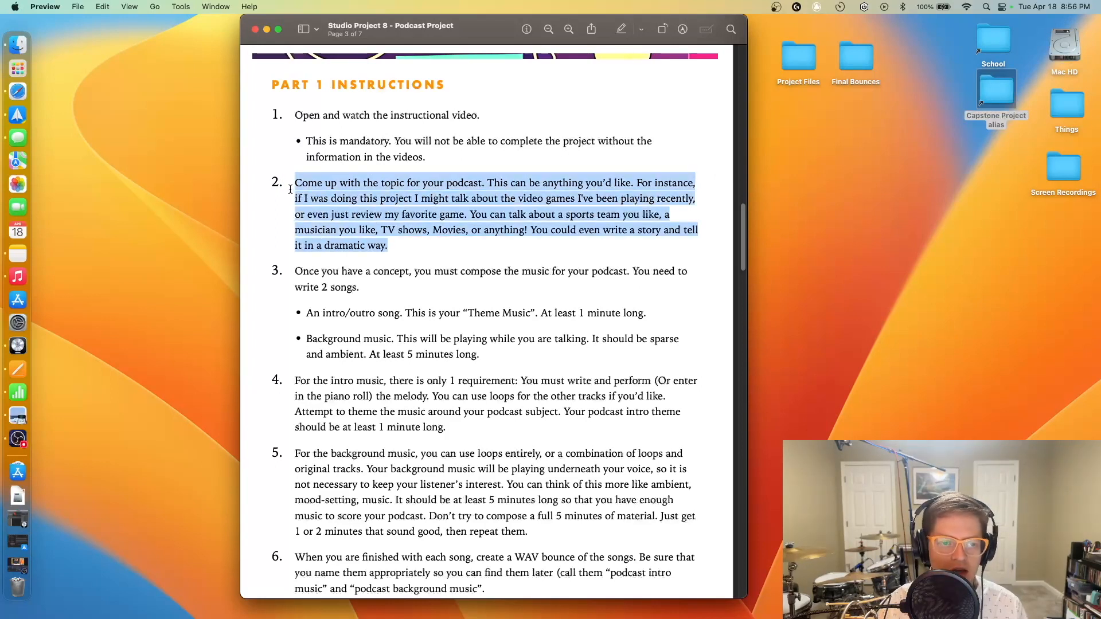
click(443, 247)
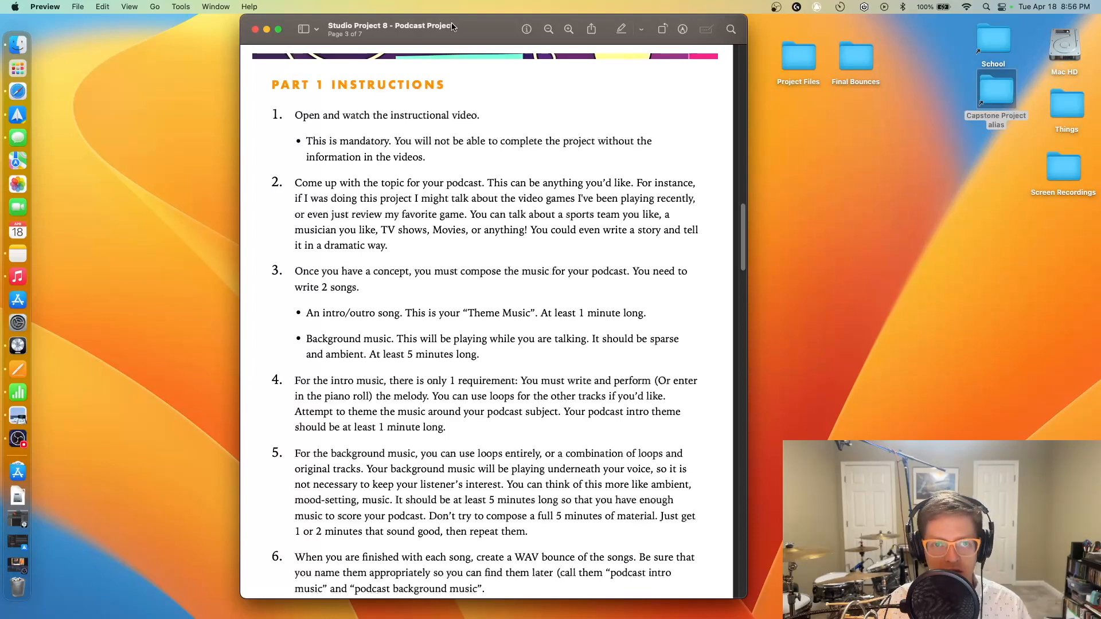
drag(469, 30, 470, 30)
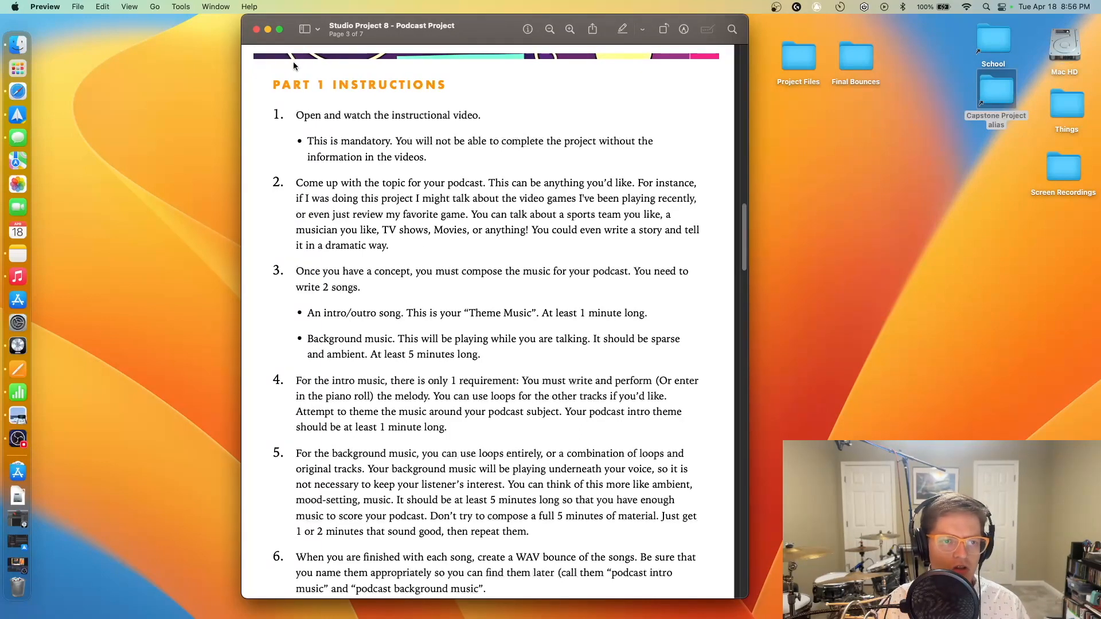
Step: Switch to Logic Pro and create a new empty project, discarding the open one, with one software instrument track using the default patch
click(16, 354)
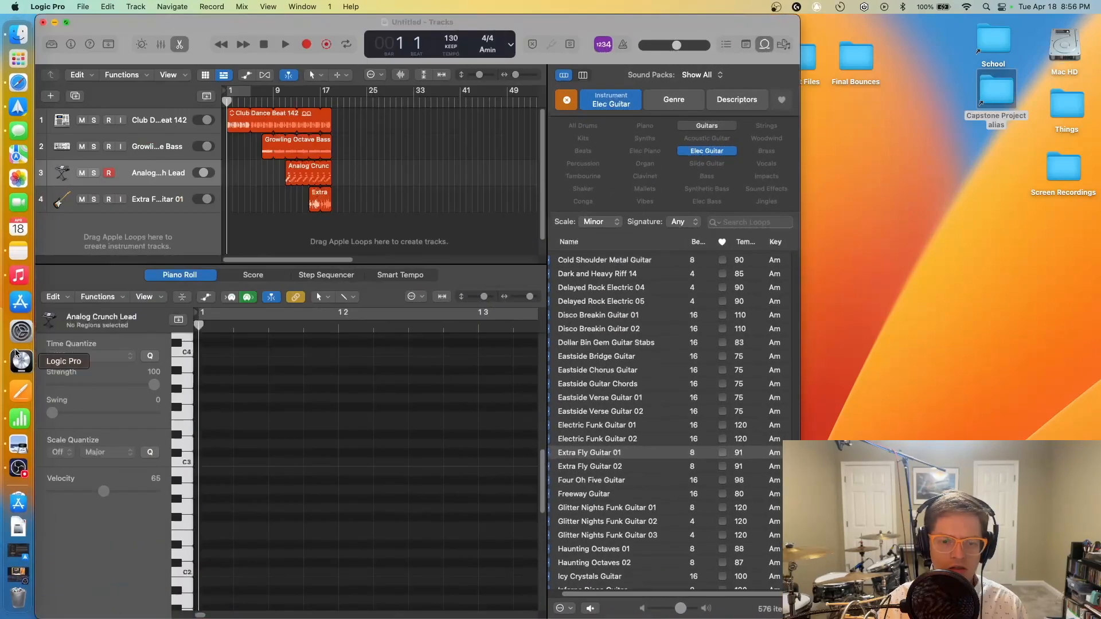
click(81, 5)
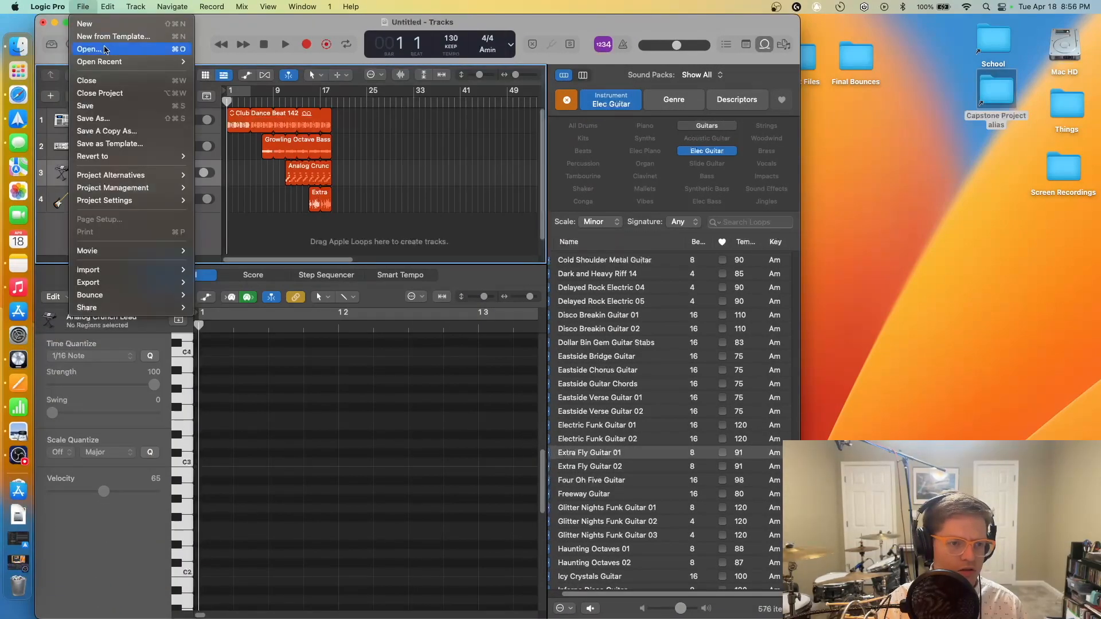
click(104, 27)
click(584, 246)
click(566, 257)
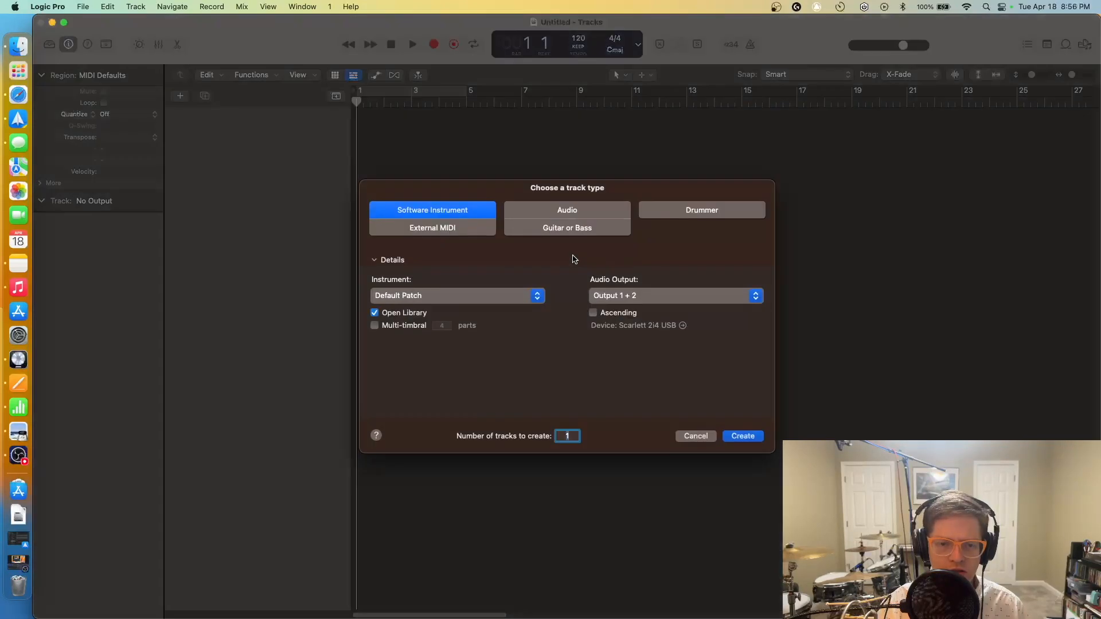
click(564, 215)
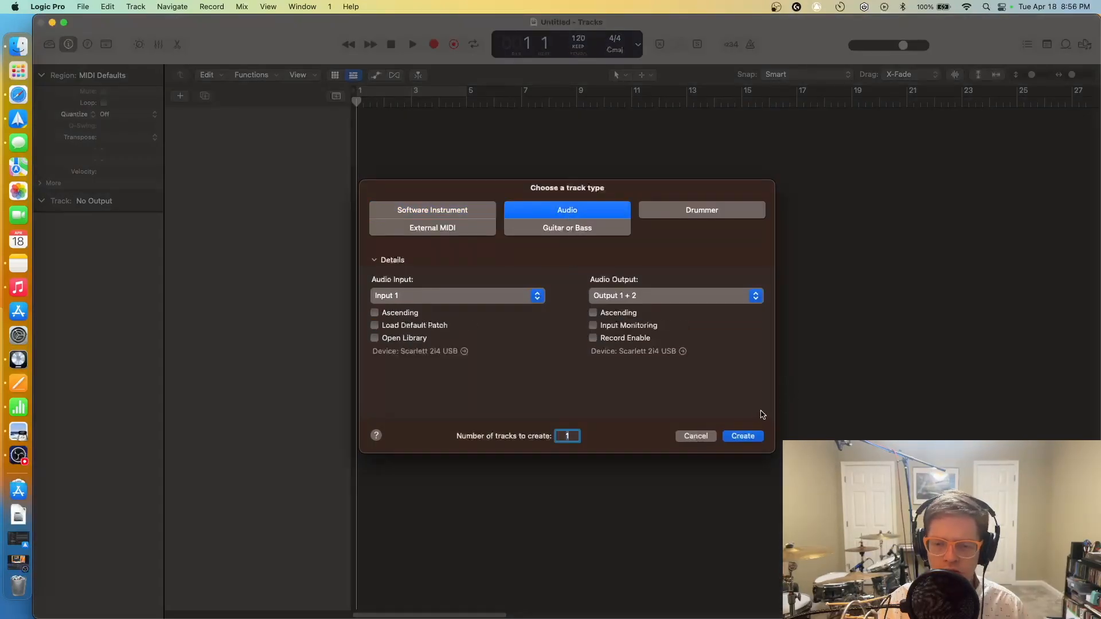
click(480, 213)
click(729, 434)
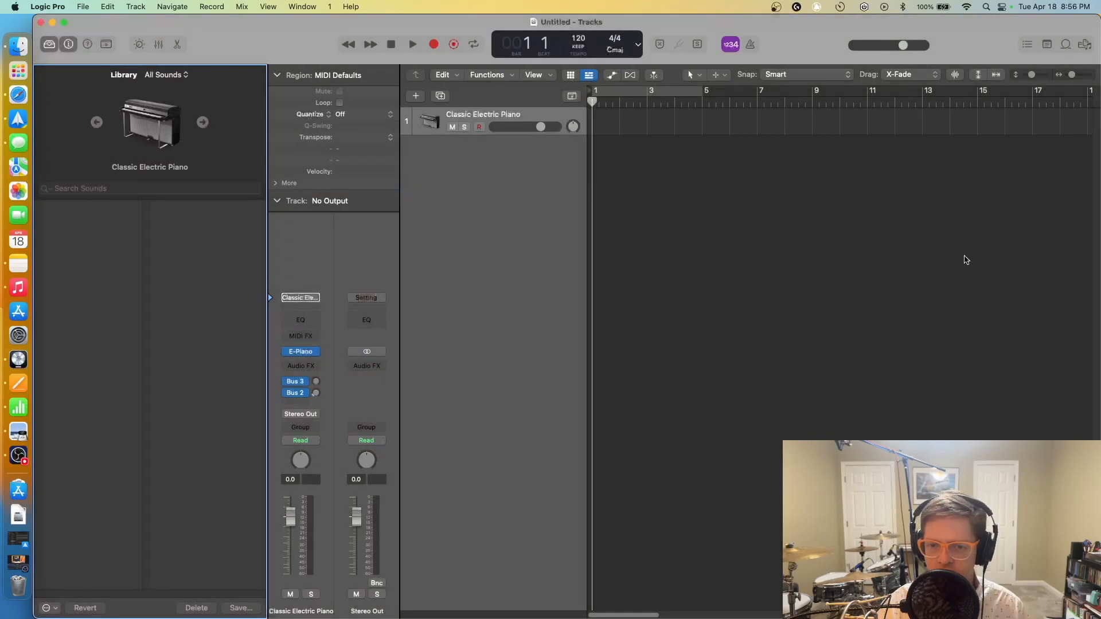
Step: Open the Apple Loops browser, filter it to Kits, and add the 12-8 Jazzy Drumset 05 loop on a new track at bar 1
click(1065, 44)
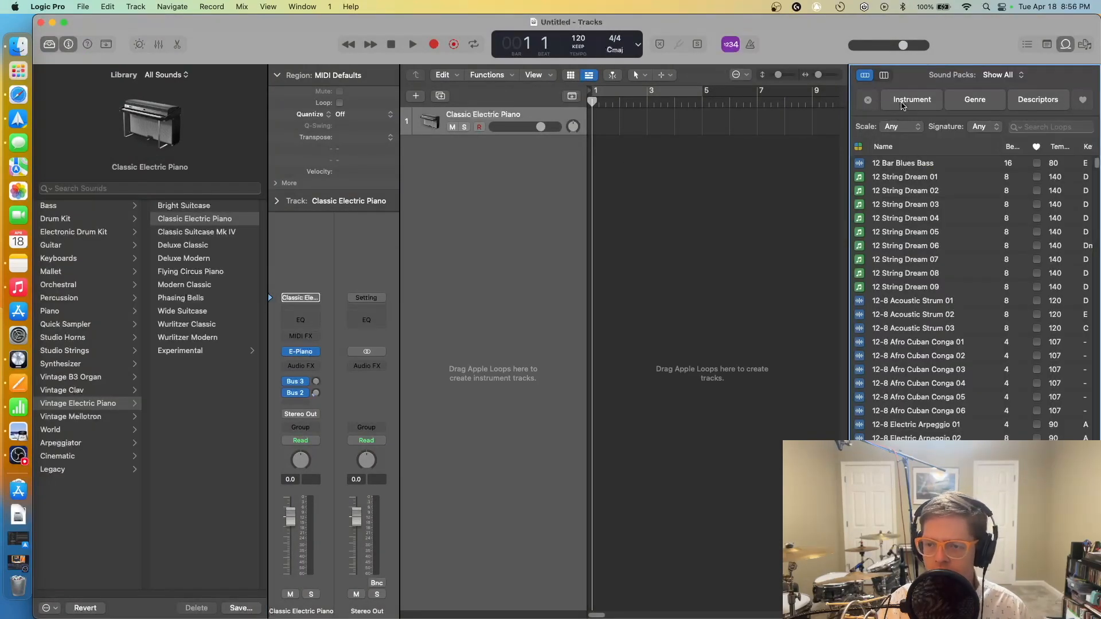
click(900, 102)
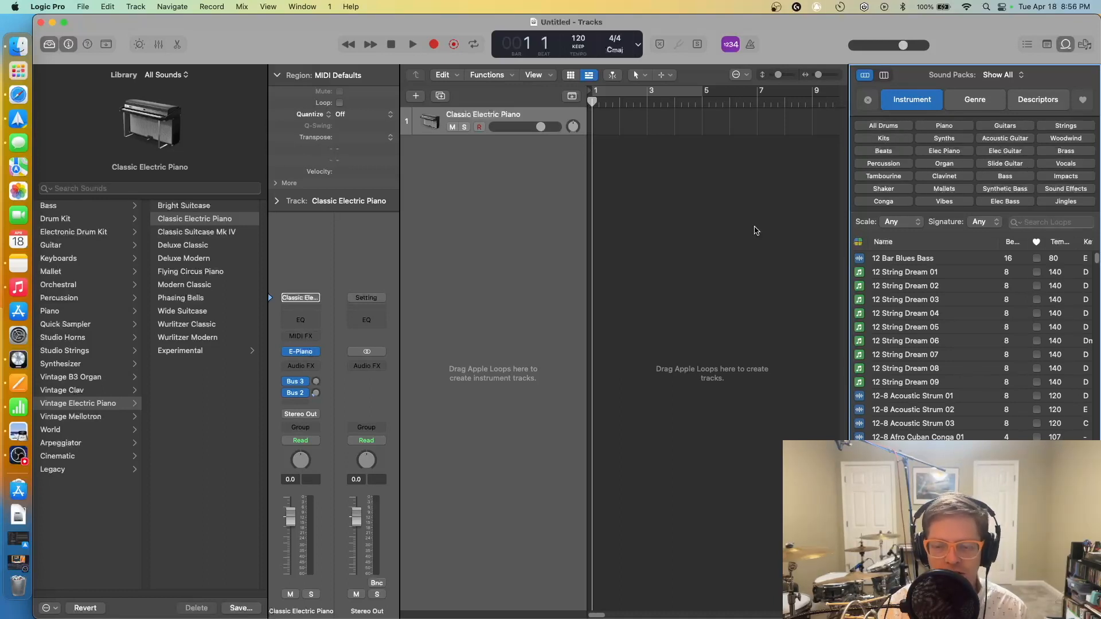
click(891, 138)
drag(941, 300, 781, 166)
drag(602, 615, 582, 615)
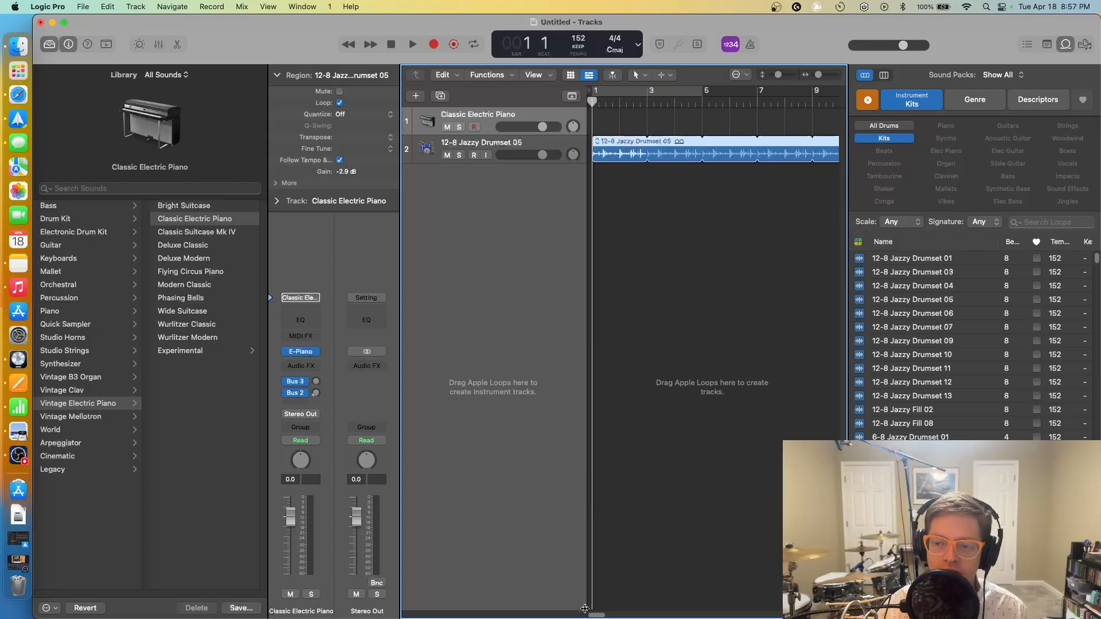
Step: Filter the loops to Organ, add Beyond the Paint Organ 01 on a new track at bar 1, and loop it to bar 11
click(867, 100)
click(946, 164)
mouse_move(909, 423)
mouse_down()
mouse_move(815, 351)
mouse_move(612, 221)
mouse_move(594, 221)
mouse_up()
drag(704, 169, 797, 189)
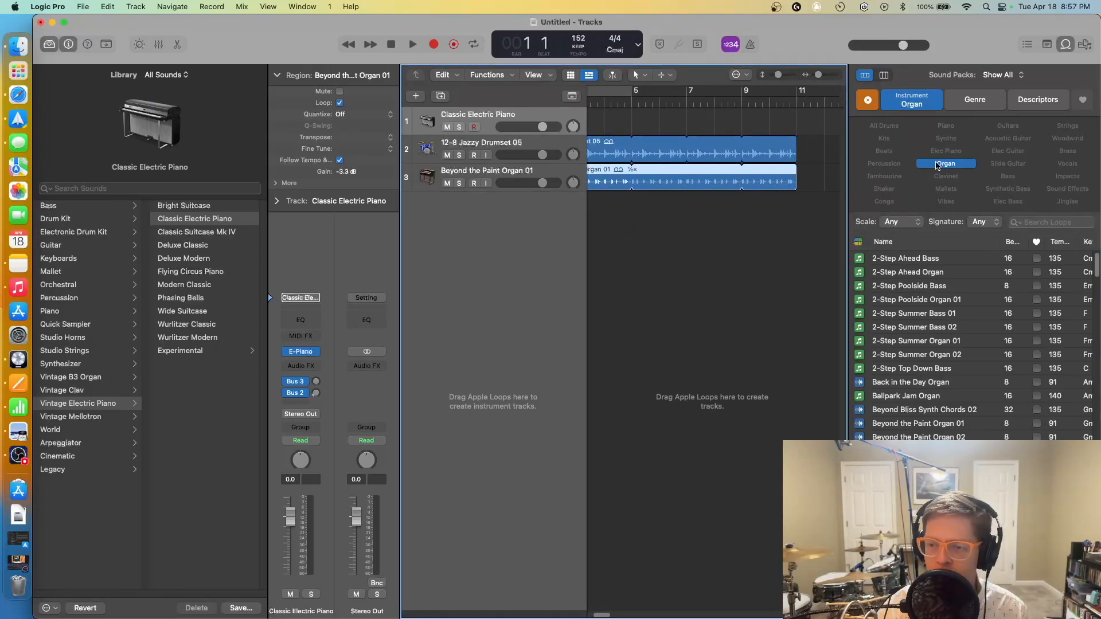
Step: Filter the loops to Shaker and add African King Axatse on a new track from bar 1, looped to bar 11
click(868, 99)
click(884, 189)
drag(894, 299, 829, 199)
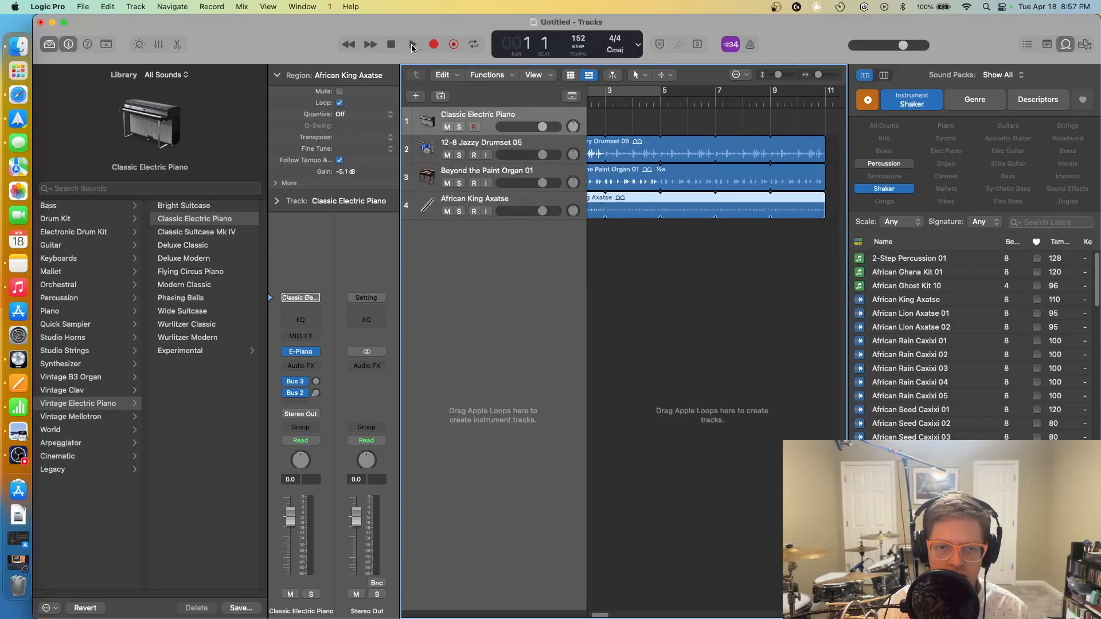
Step: Play back the three loops from the start and lower the master volume
key(space)
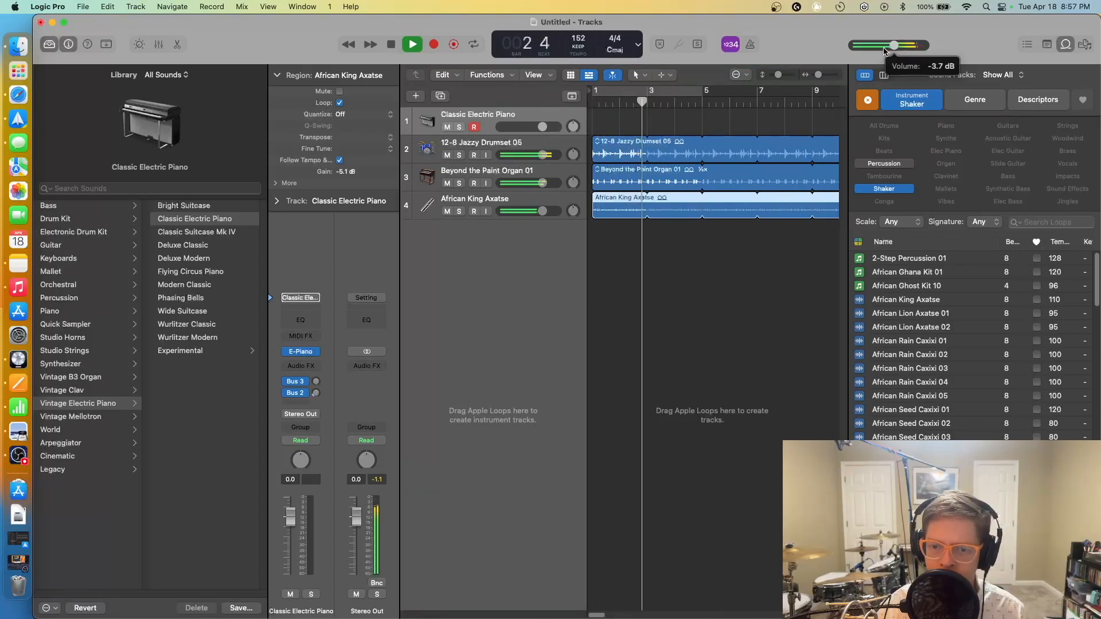
drag(901, 46, 880, 50)
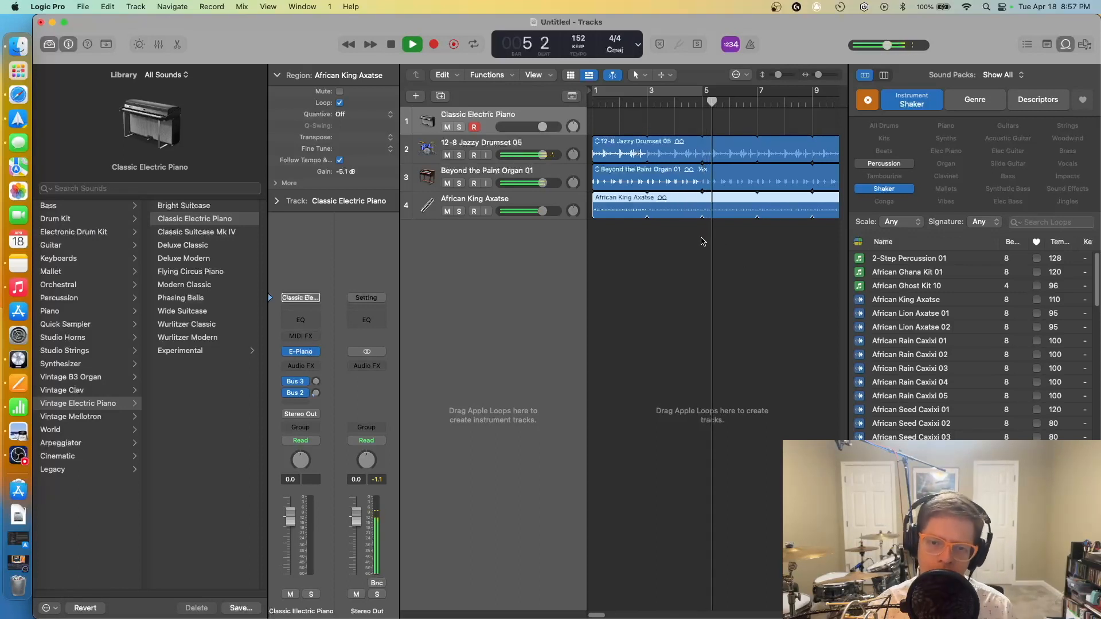
key(space)
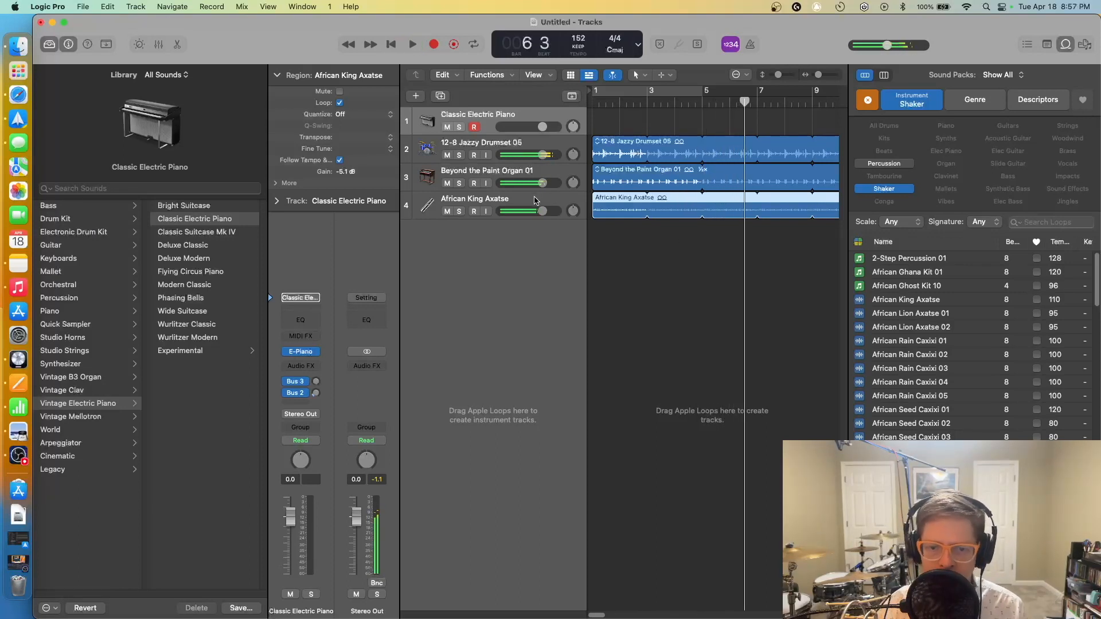
Step: Add a software instrument track below the shaker track and load the Bending Lead patch from the synthesizer leads
click(541, 195)
click(416, 95)
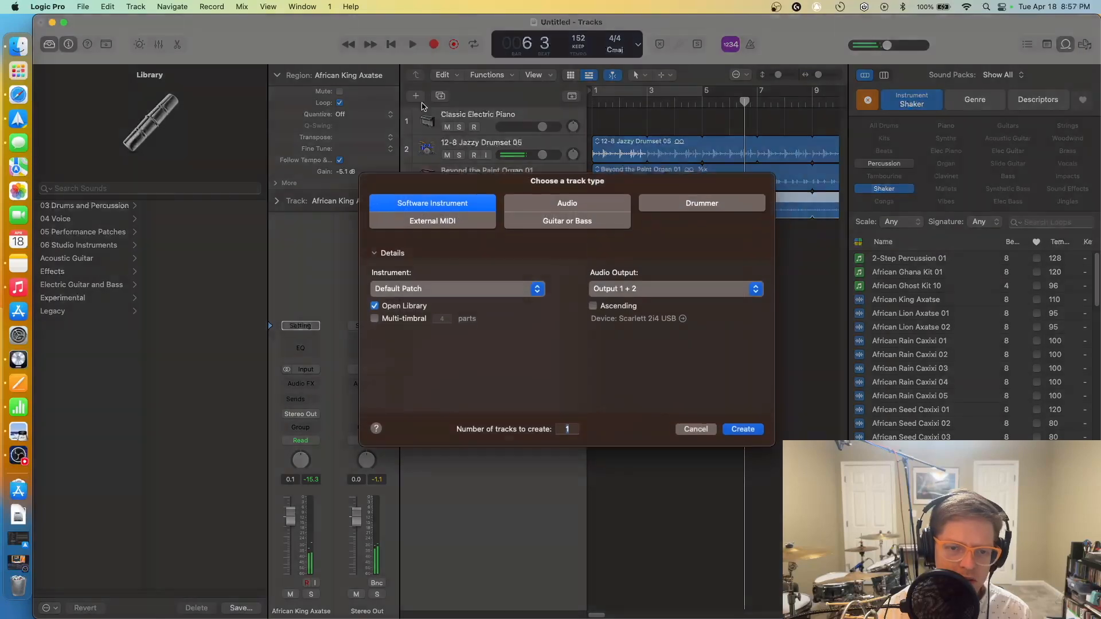
click(741, 436)
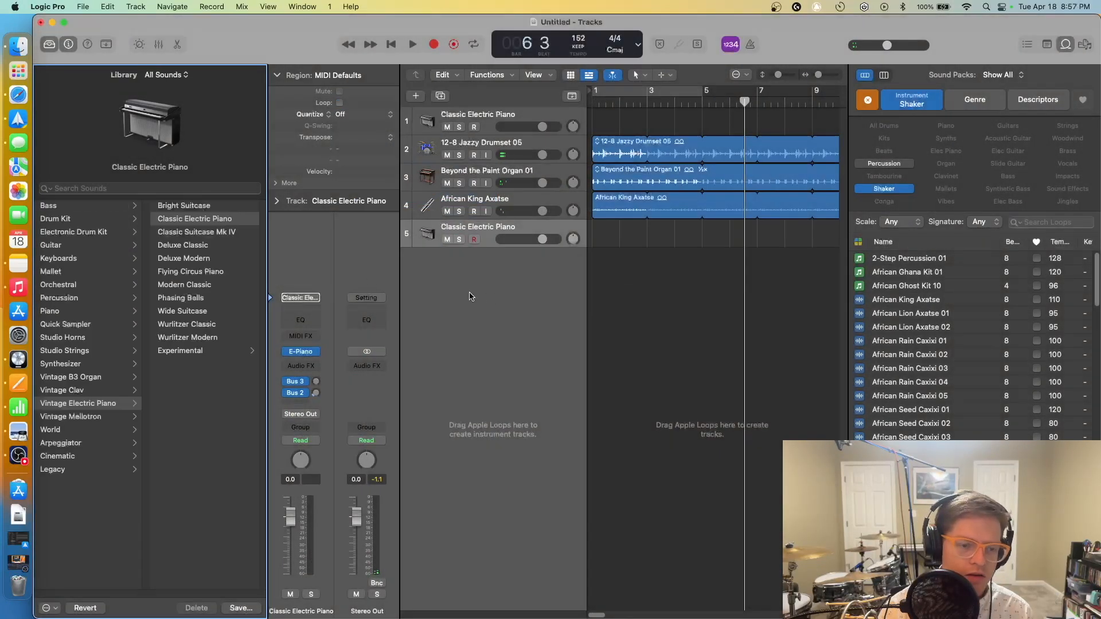
click(86, 364)
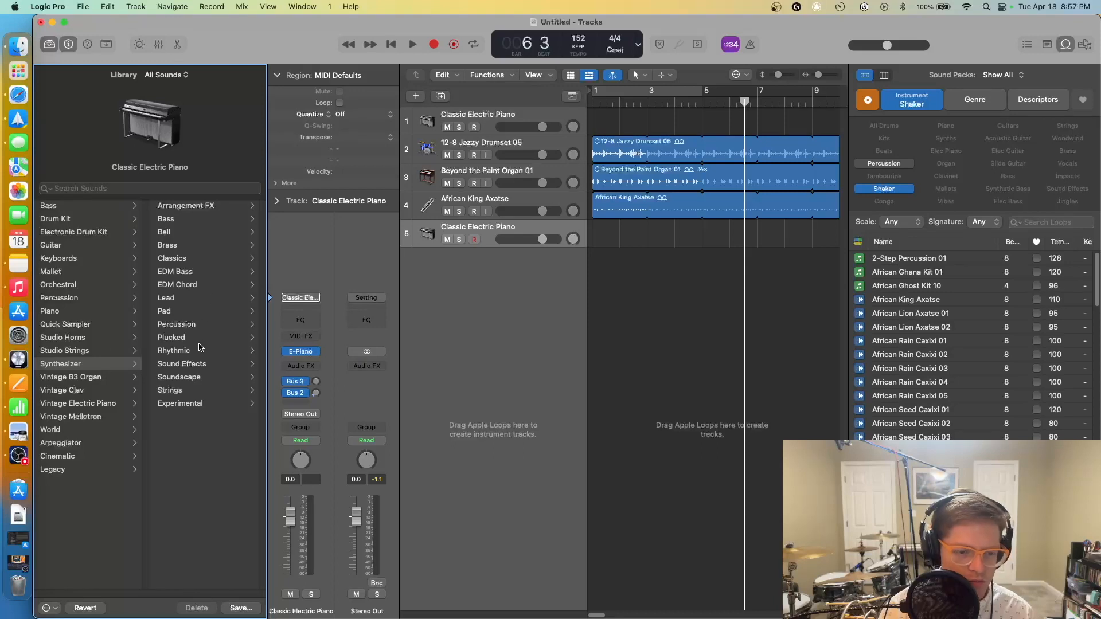
click(195, 299)
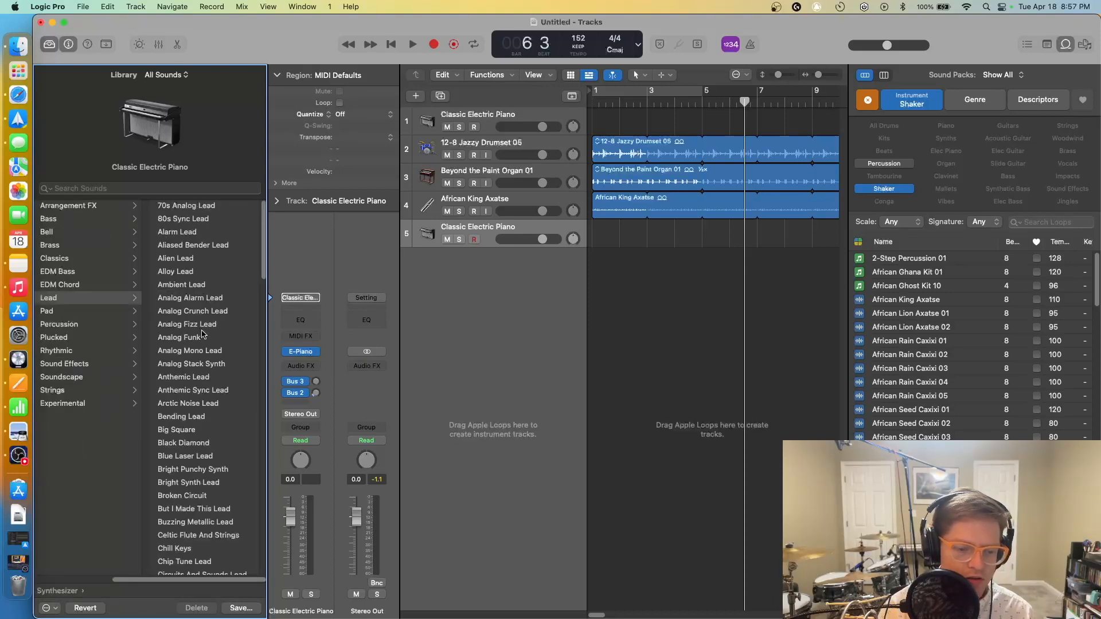
click(197, 416)
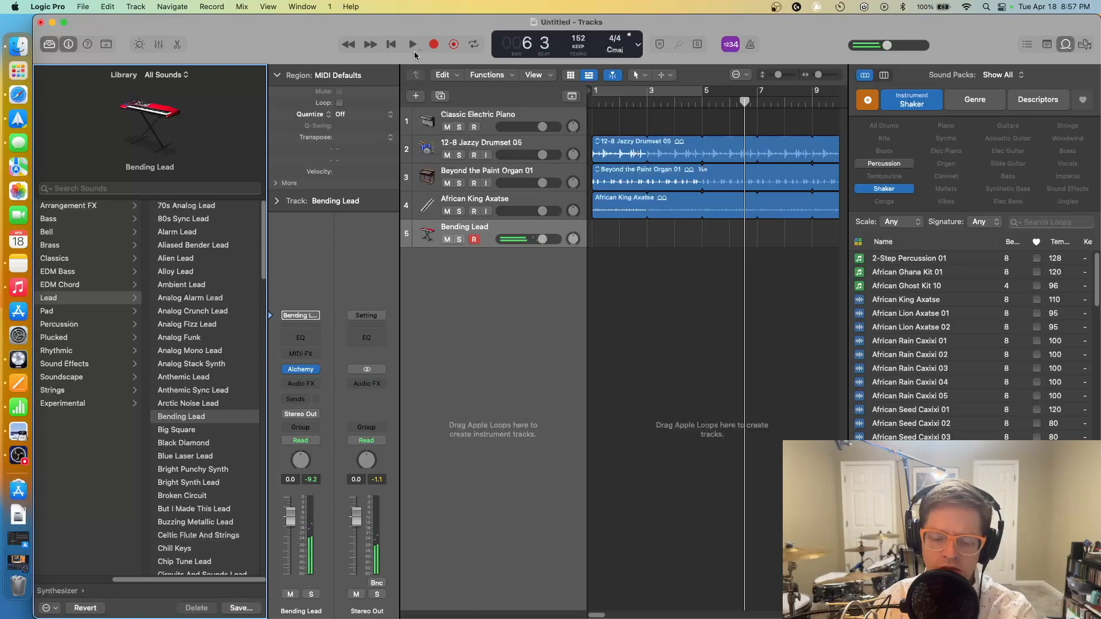
Step: Record a melody over the loops on the Bending Lead track up to about bar 13, with the metronome turned on
click(432, 49)
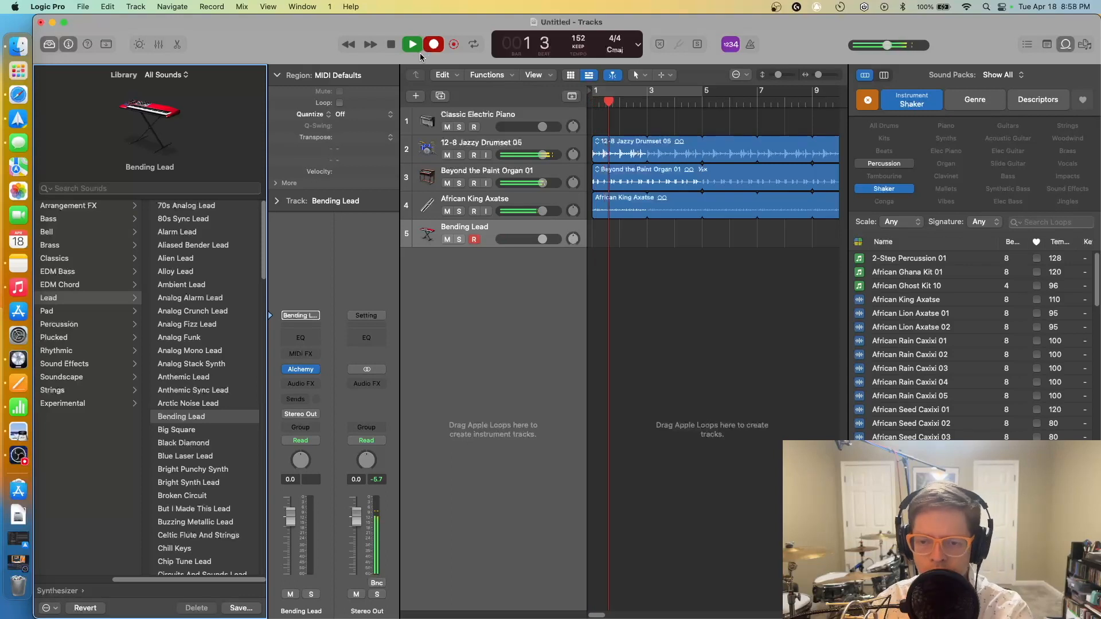
click(750, 45)
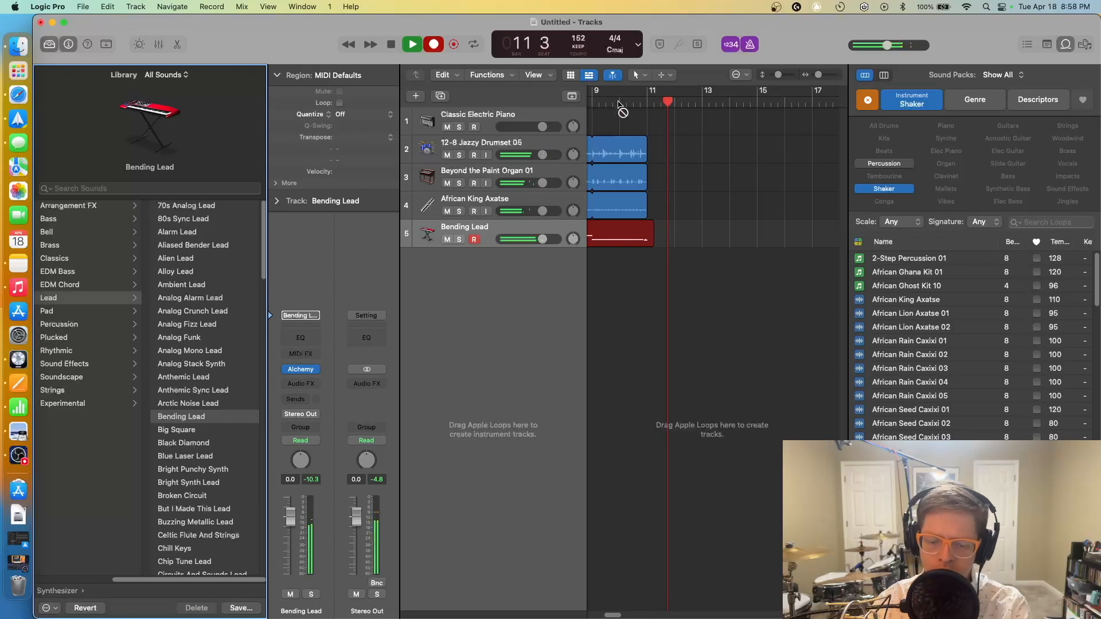
click(394, 45)
Step: Extend the drum, organ and shaker loops to bar 13 so they match the end of the recorded melody
mouse_move(623, 616)
mouse_down()
mouse_move(590, 616)
mouse_move(617, 608)
mouse_up()
drag(623, 143, 679, 144)
drag(624, 172, 680, 173)
drag(623, 198, 680, 204)
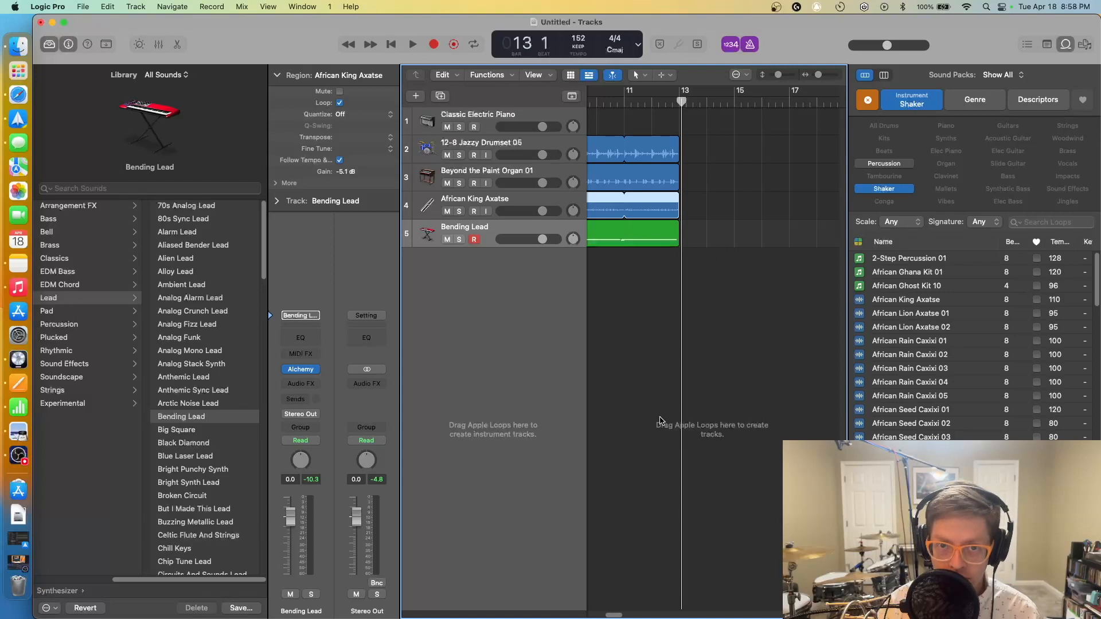
Step: Split the Bending Lead region at bar 5, also splitting the notes that cross the split point
mouse_move(613, 615)
mouse_down()
mouse_move(575, 616)
mouse_move(596, 615)
mouse_up()
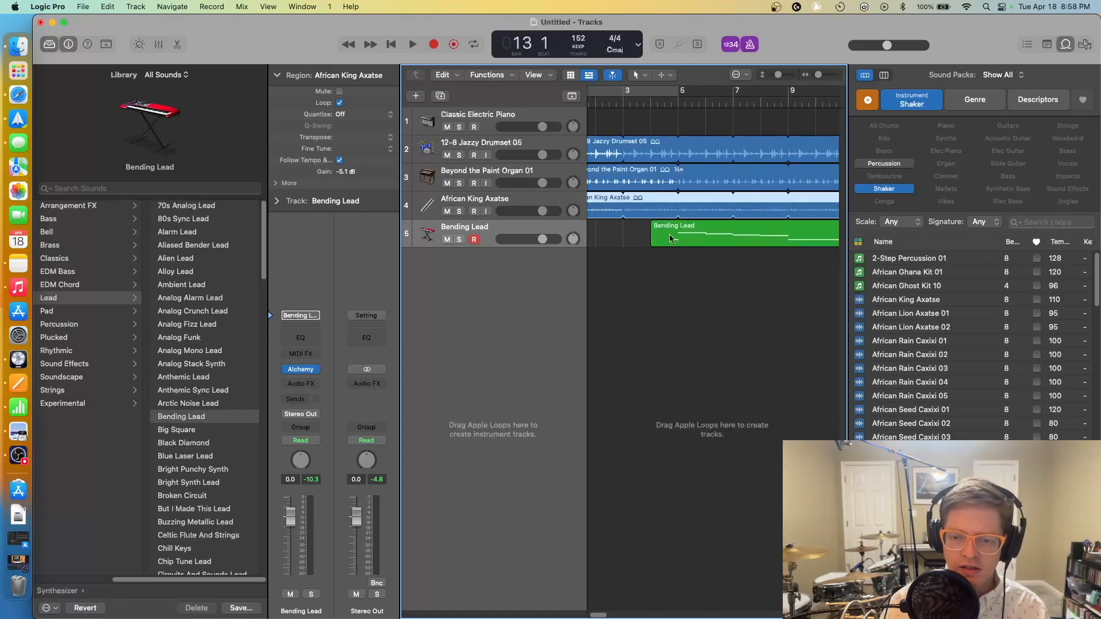
click(678, 101)
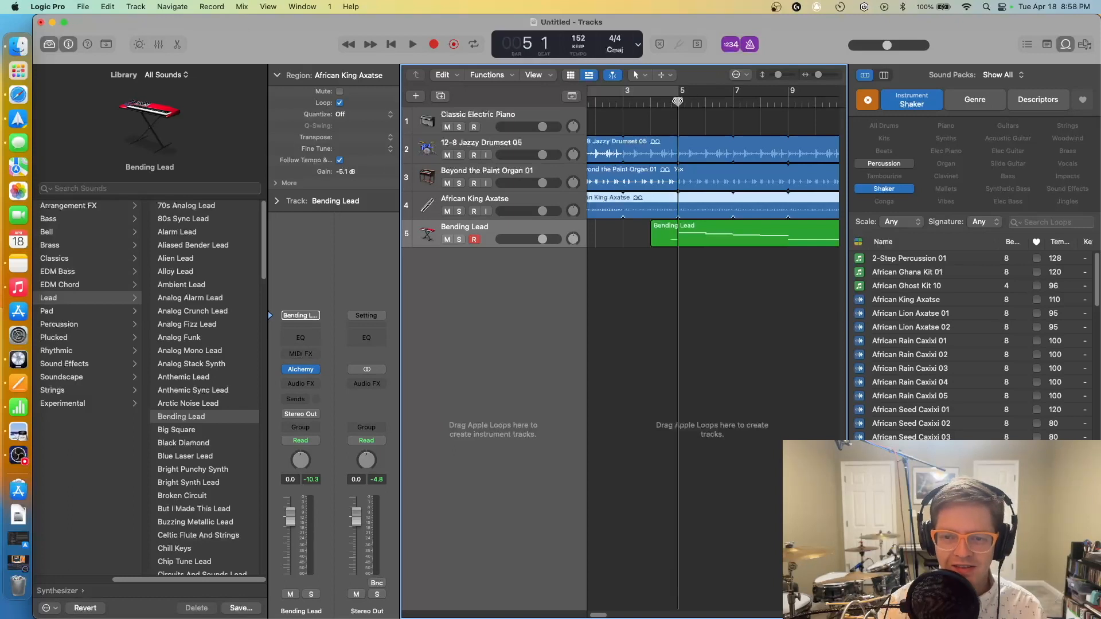
click(678, 237)
key(super+t)
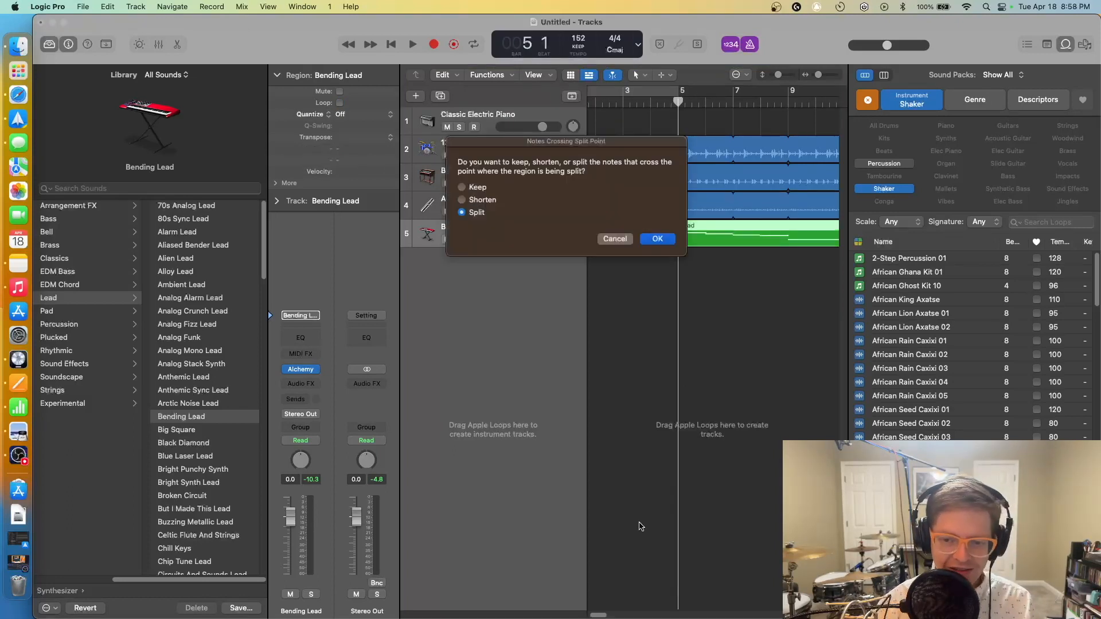
click(654, 240)
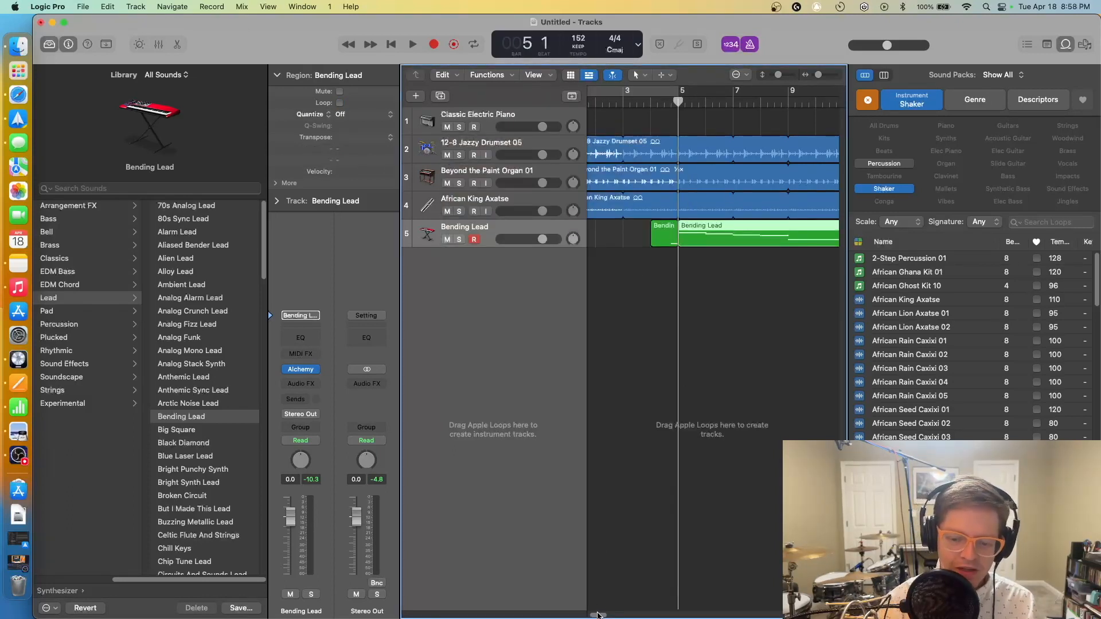
Step: Extend the drum, organ, shaker and Bending Lead regions together to bar 19 by looping, and return the playhead to bar 1
drag(600, 615, 613, 615)
drag(700, 291, 761, 169)
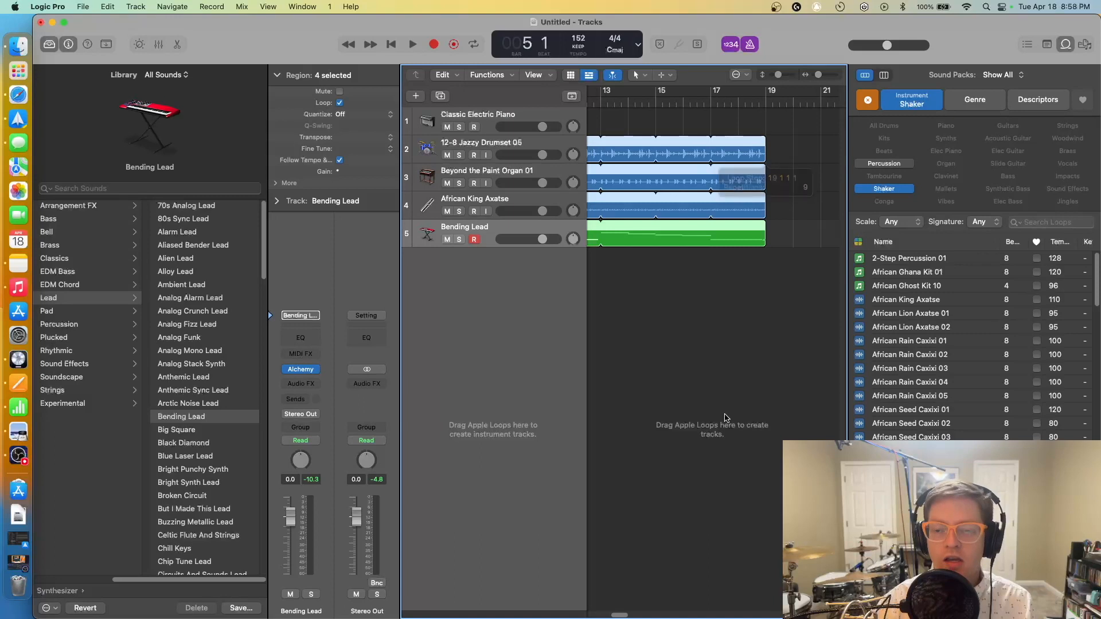
click(728, 396)
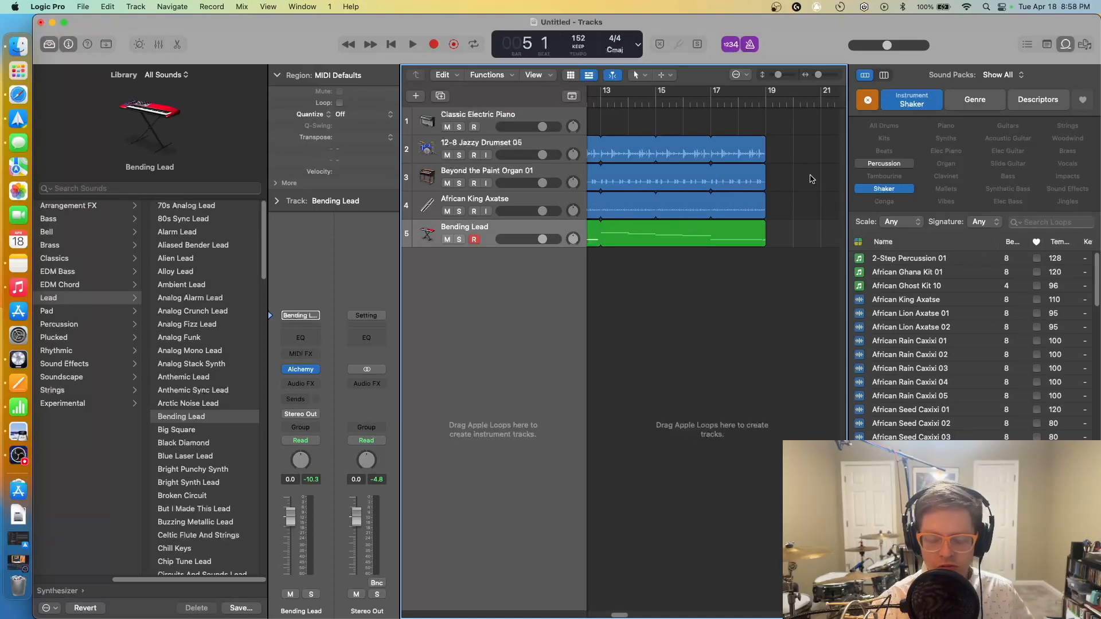
drag(622, 613, 591, 608)
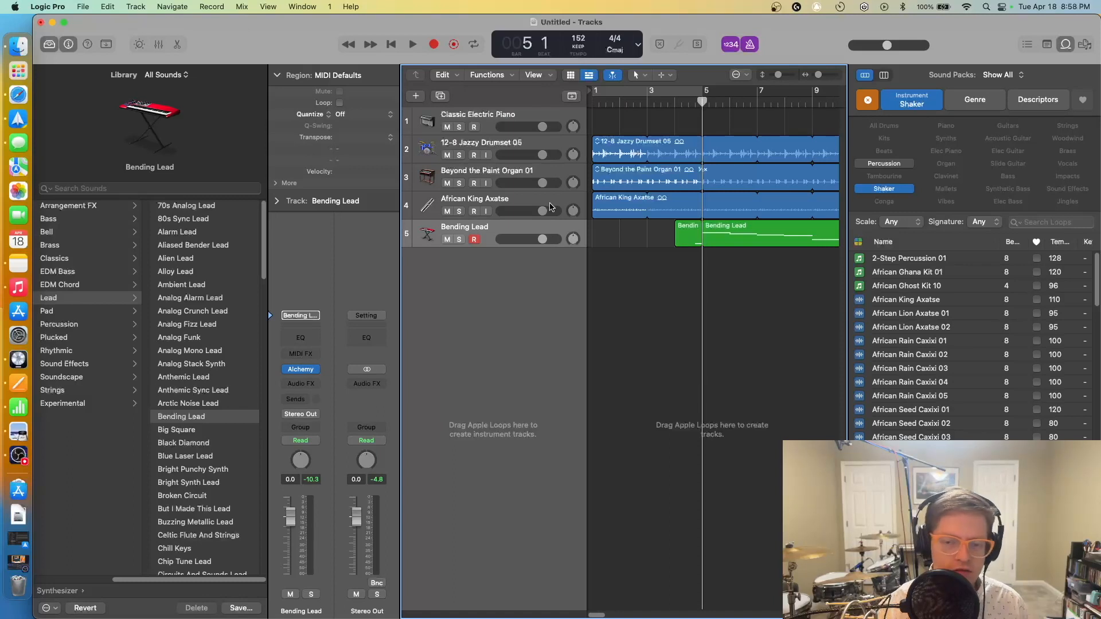
key(Return)
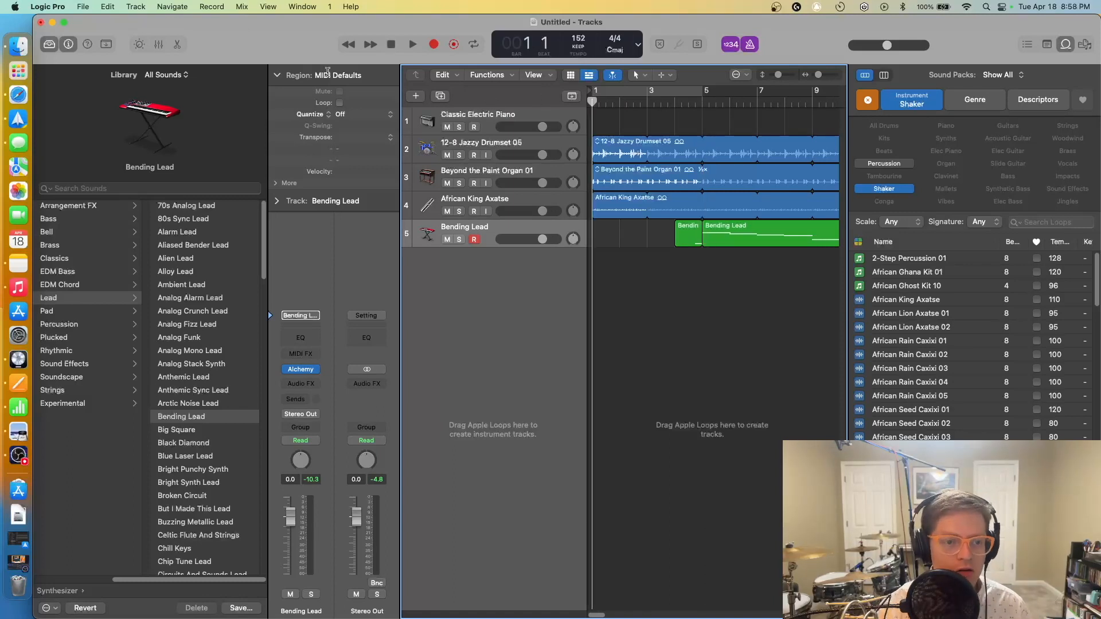
Step: Set up a bounce of the whole project with MP3 disabled and PCM enabled as the destination
click(84, 7)
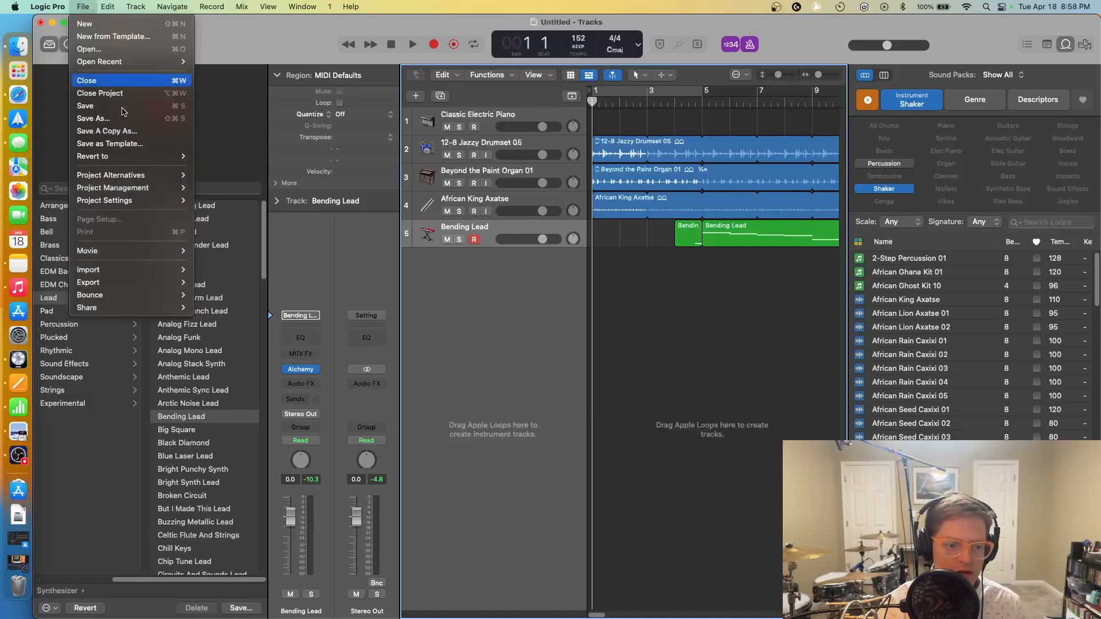
mouse_move(92, 295)
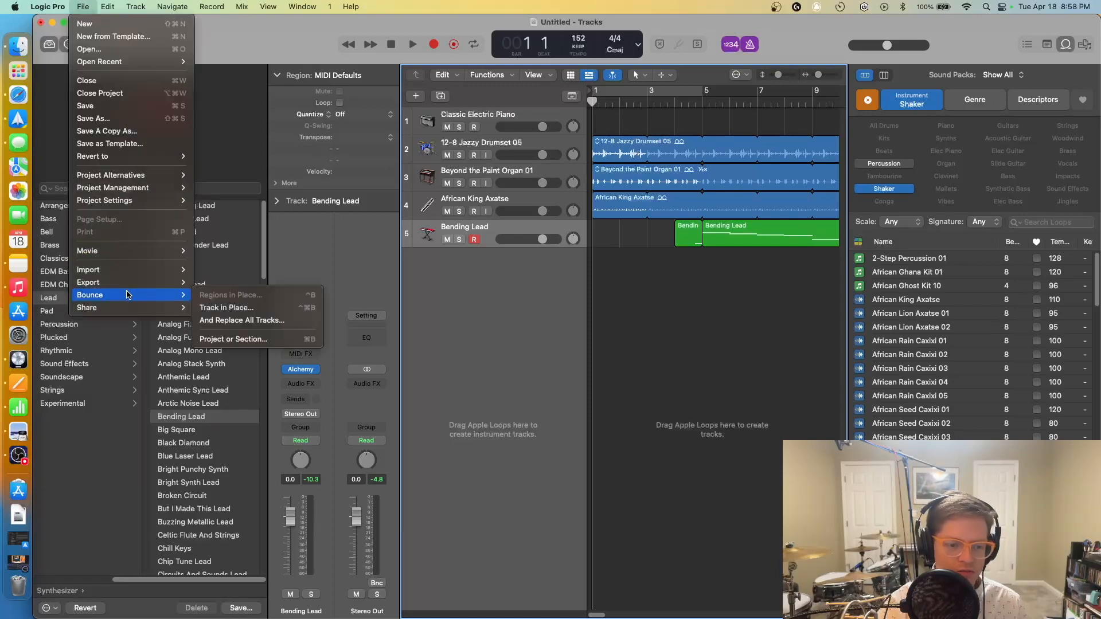
click(232, 339)
click(445, 166)
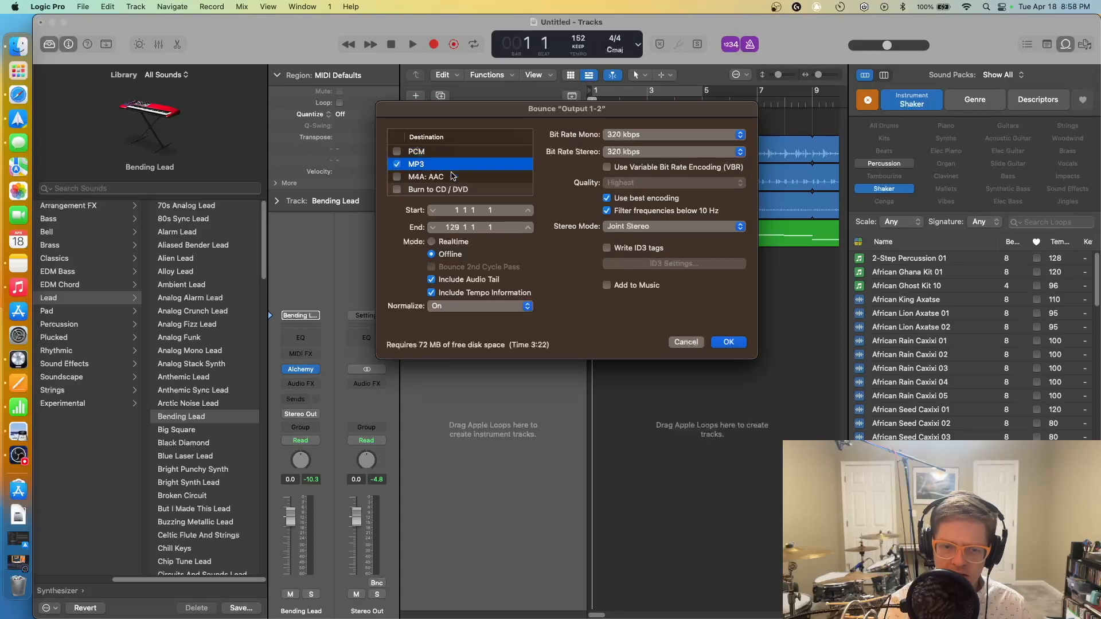
click(407, 164)
click(396, 151)
click(436, 151)
Step: Move the bounce dialog aside and check the last Part 1 instructions in the assignment document for the bounce format and file naming
drag(487, 112, 294, 182)
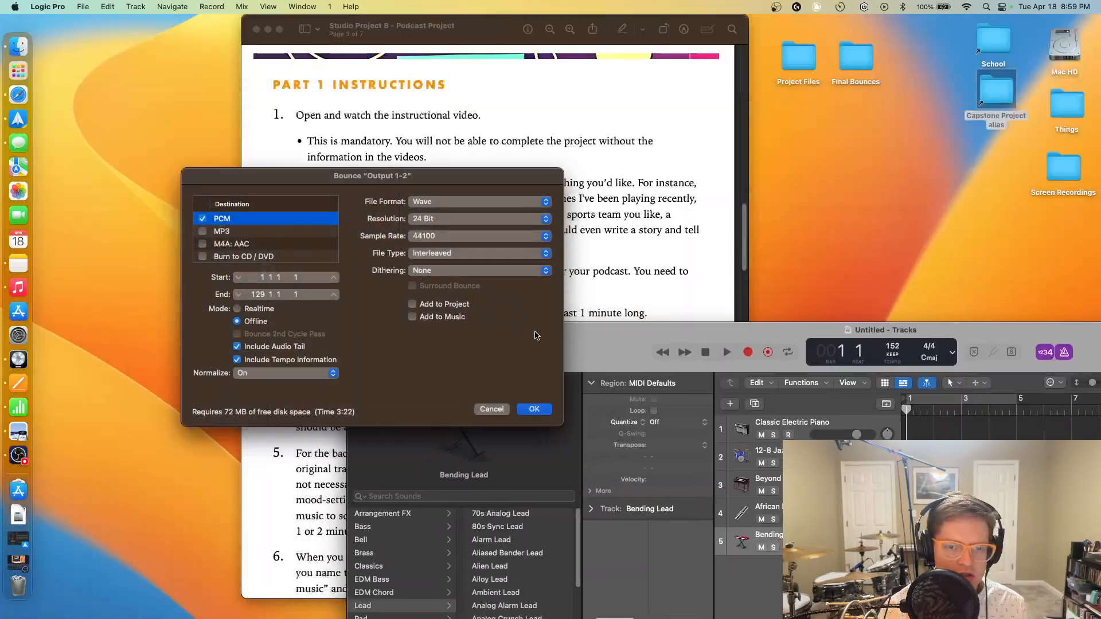
click(484, 281)
scroll(484, 280, down, 10)
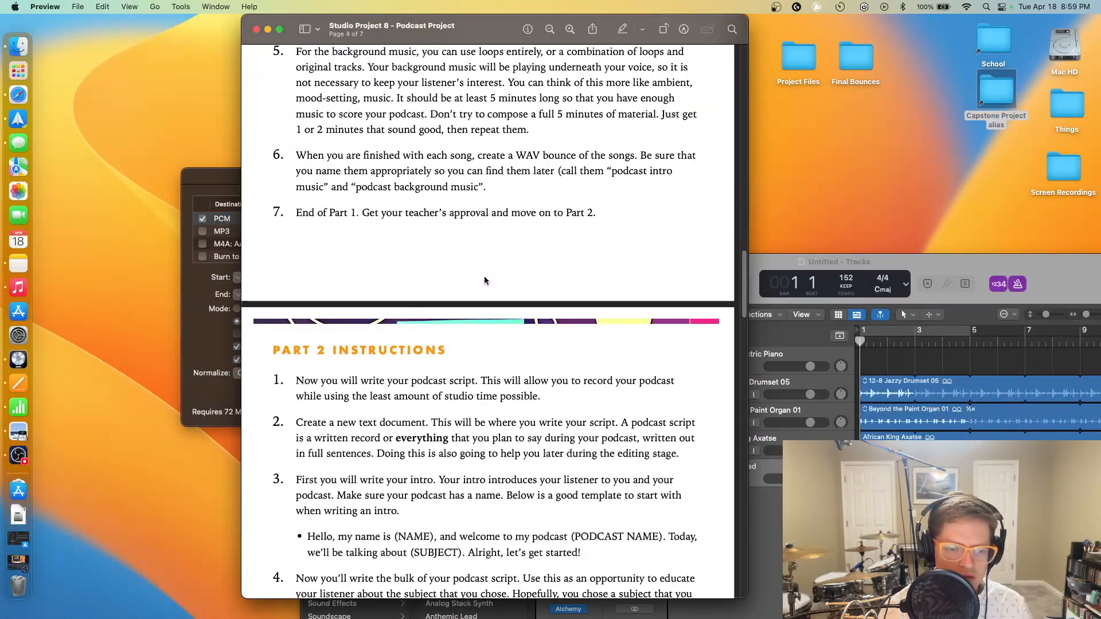
drag(225, 183, 215, 176)
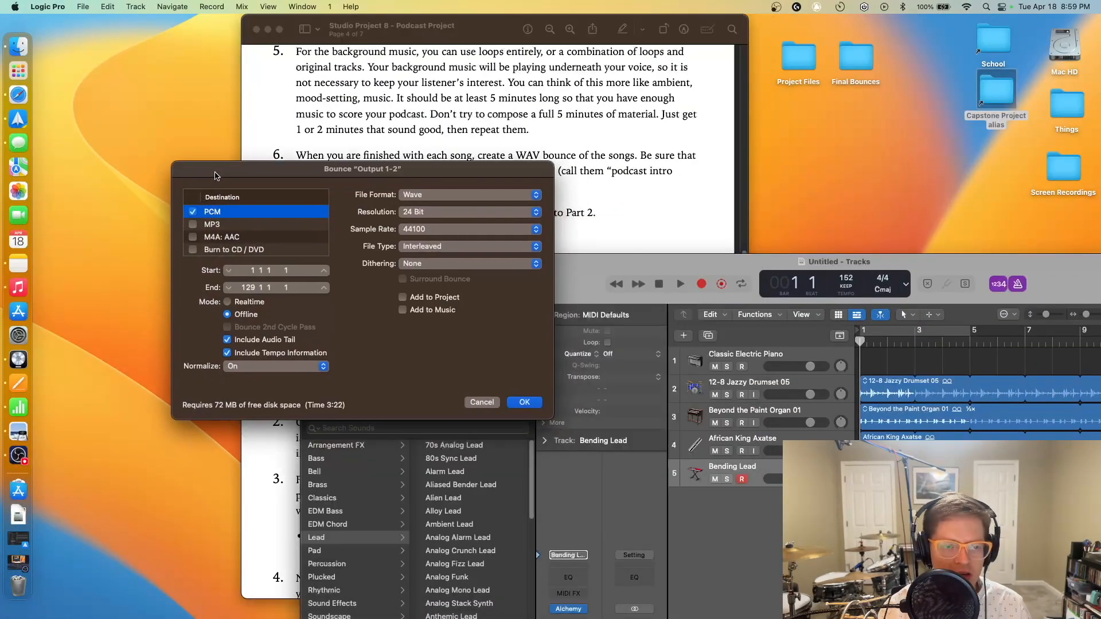
Step: Bring the project window back into place, cancel the bounce, and move the playhead to the end of the regions at bar 19
drag(717, 262, 416, 21)
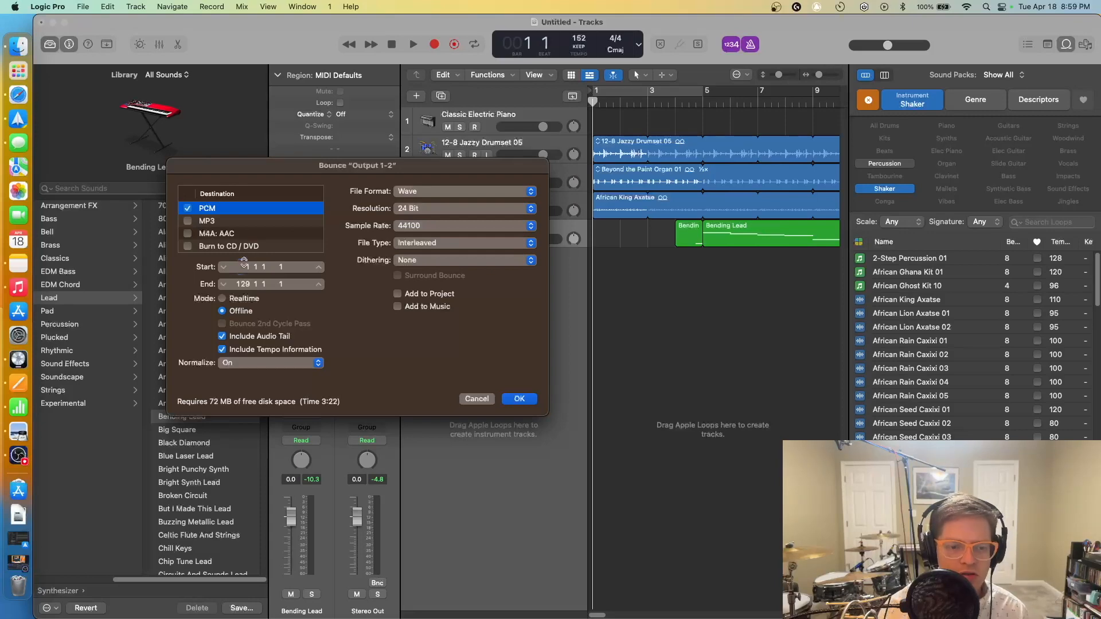
key(Escape)
scroll(607, 615, right, 5)
drag(605, 616, 620, 616)
click(731, 102)
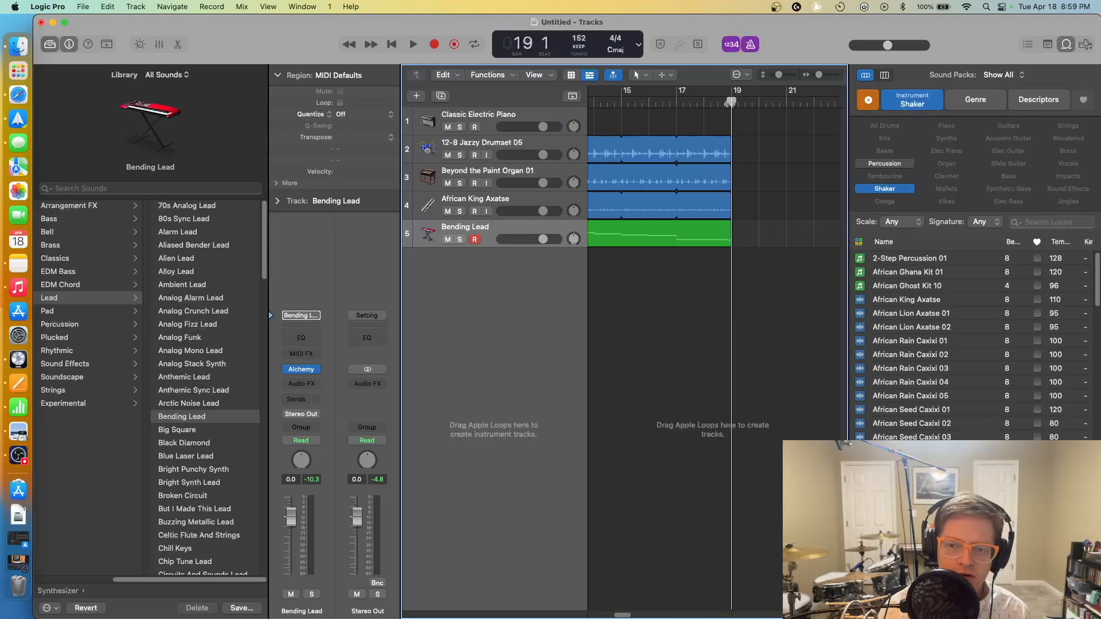
Step: Start a bounce of the whole project with its end set to bar 19, and accept the settings
click(83, 6)
mouse_move(166, 294)
click(234, 339)
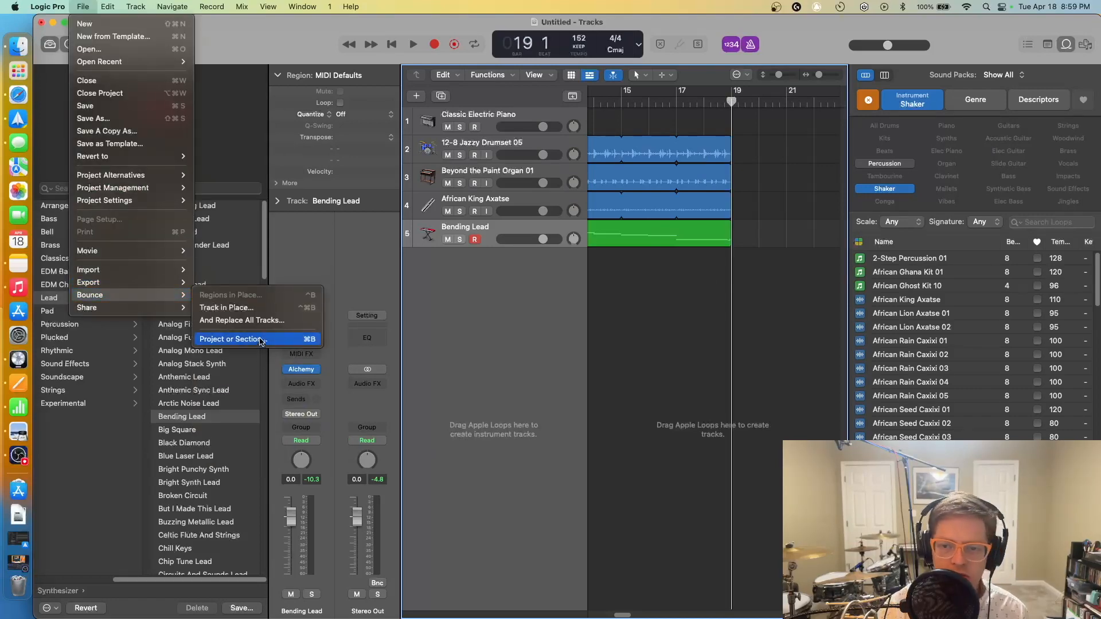
drag(451, 225, 449, 227)
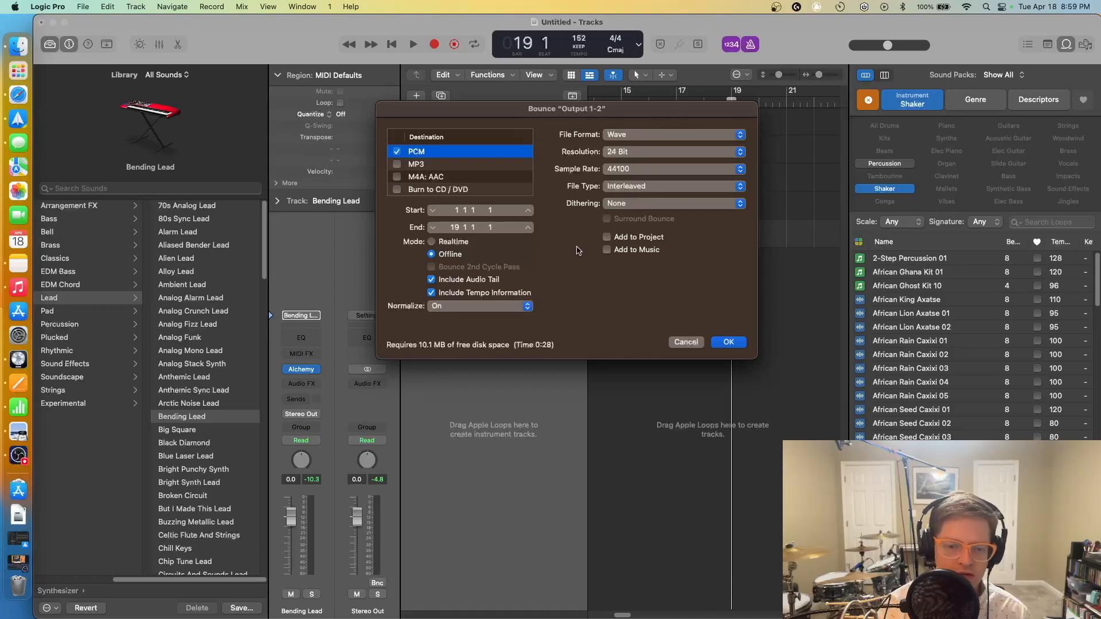
click(729, 342)
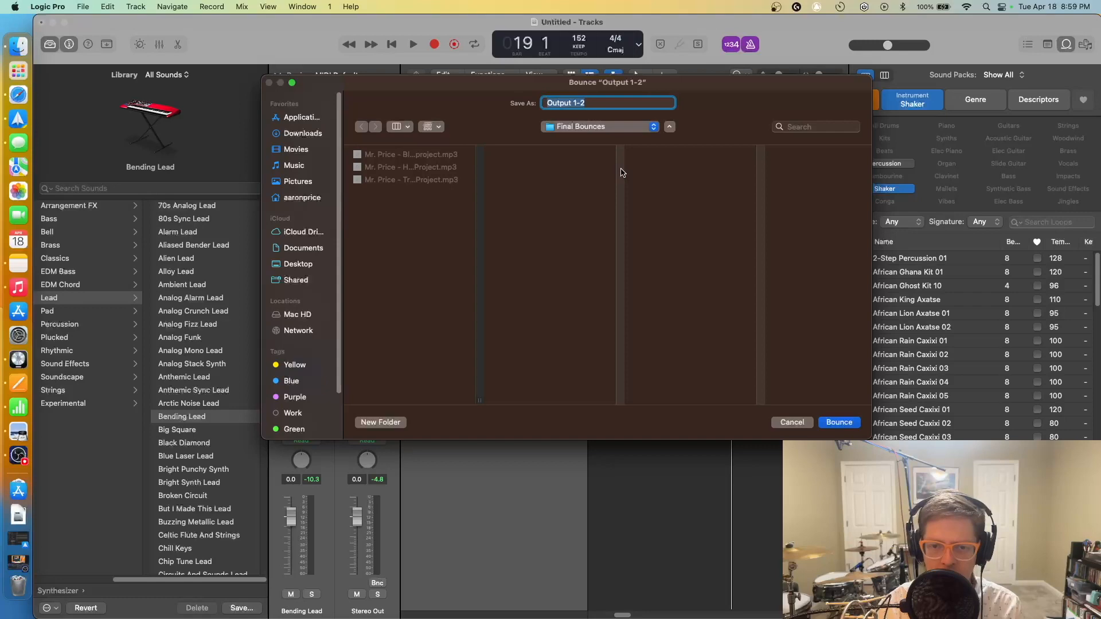
Step: Check the required intro music file name in the assignment document in Preview, and cancel the bounce's save dialog
click(23, 433)
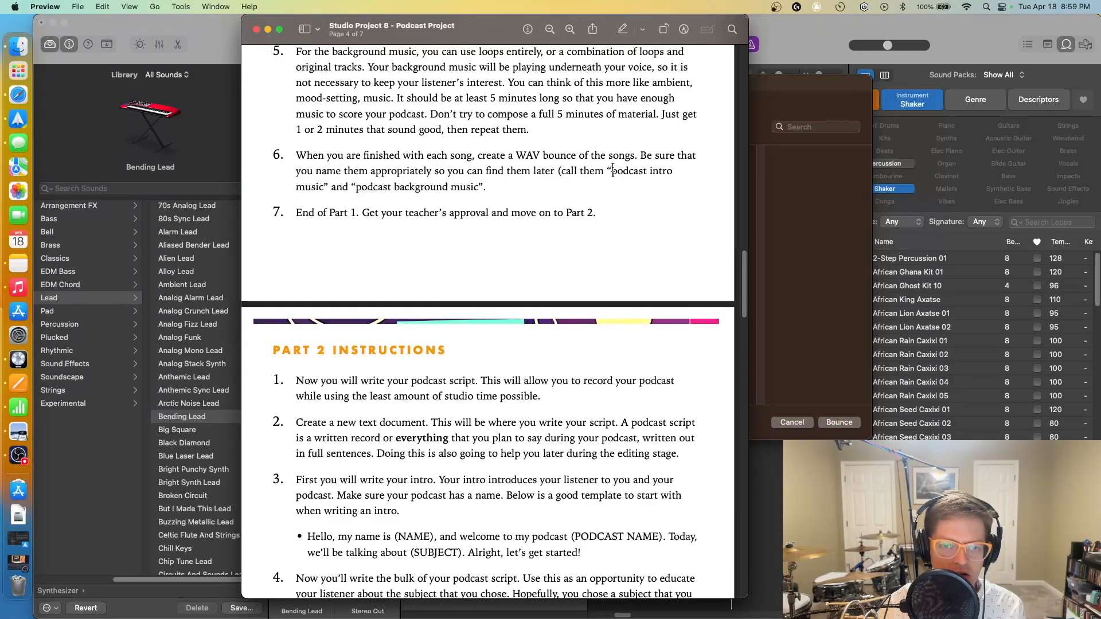
click(780, 87)
triple_click(597, 107)
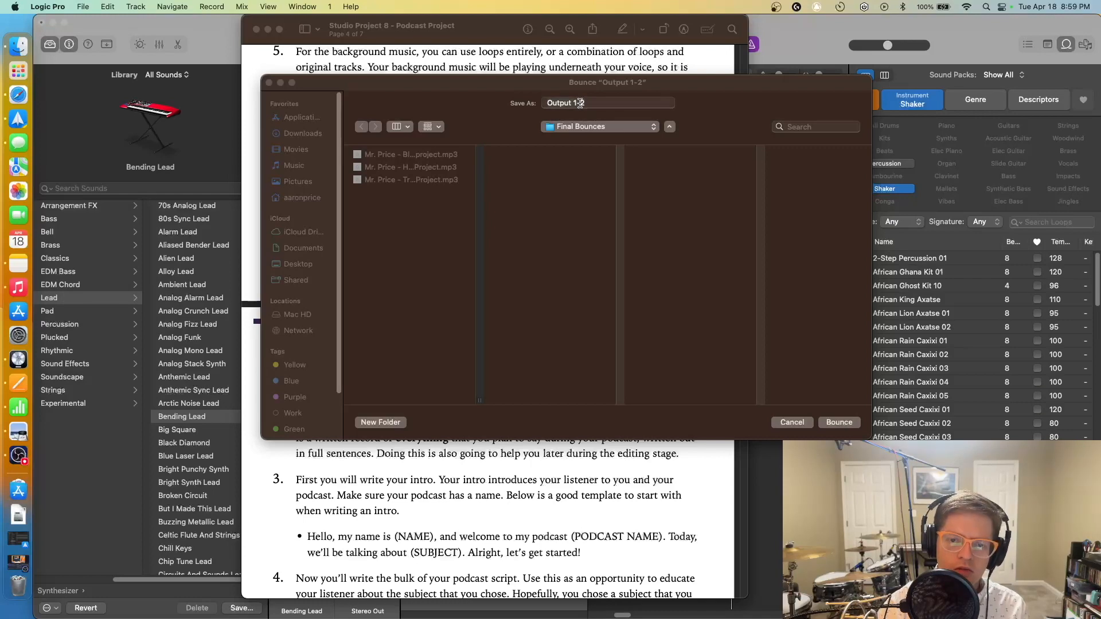
click(782, 421)
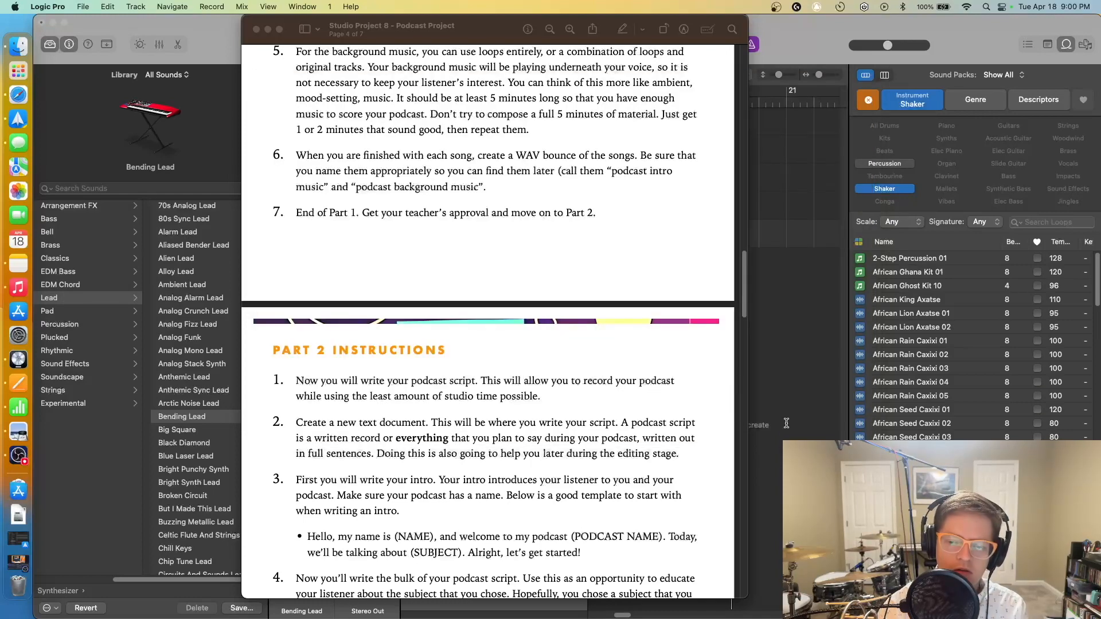
Step: Return to the Logic Pro project, send the playhead back to bar 1, and turn off solo on the Bending Lead track
click(197, 37)
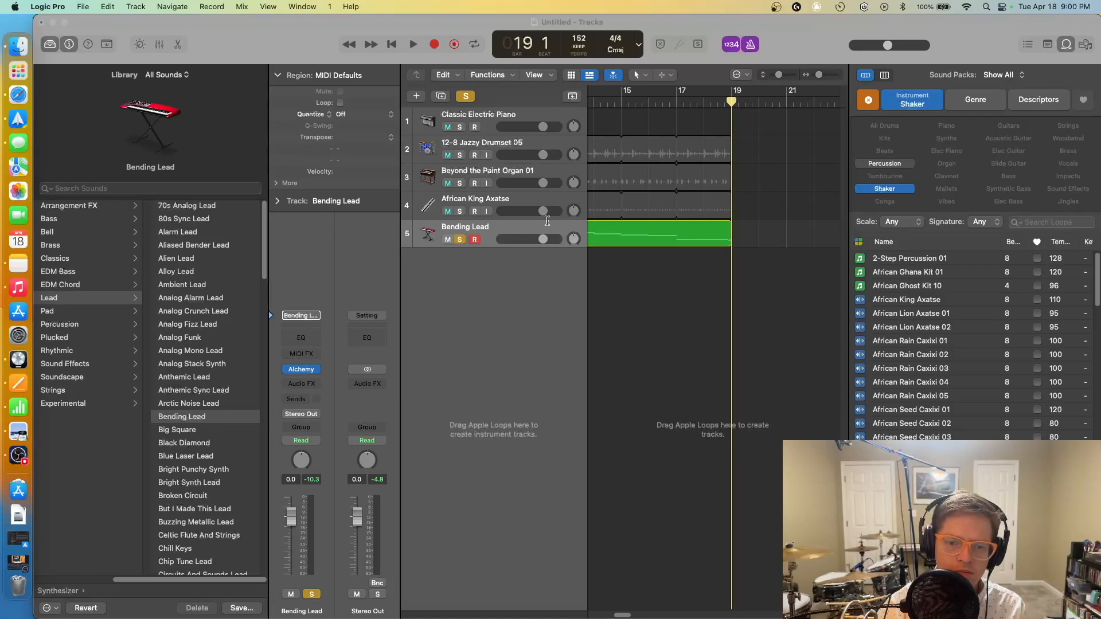
click(84, 6)
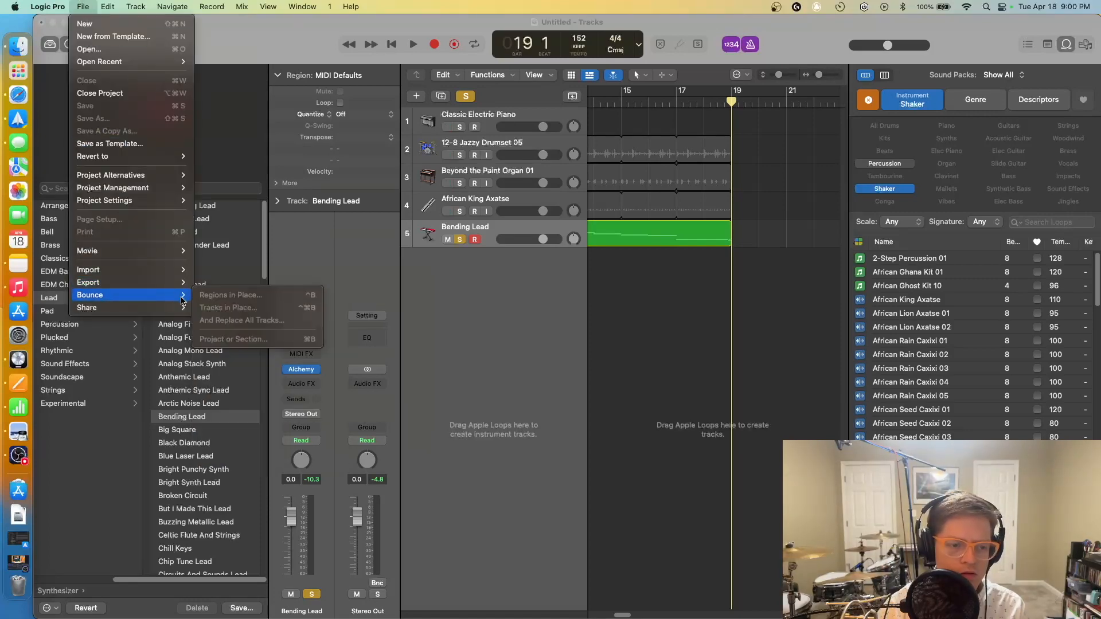
click(256, 37)
drag(142, 22, 234, 37)
key(space)
key(space)
click(483, 60)
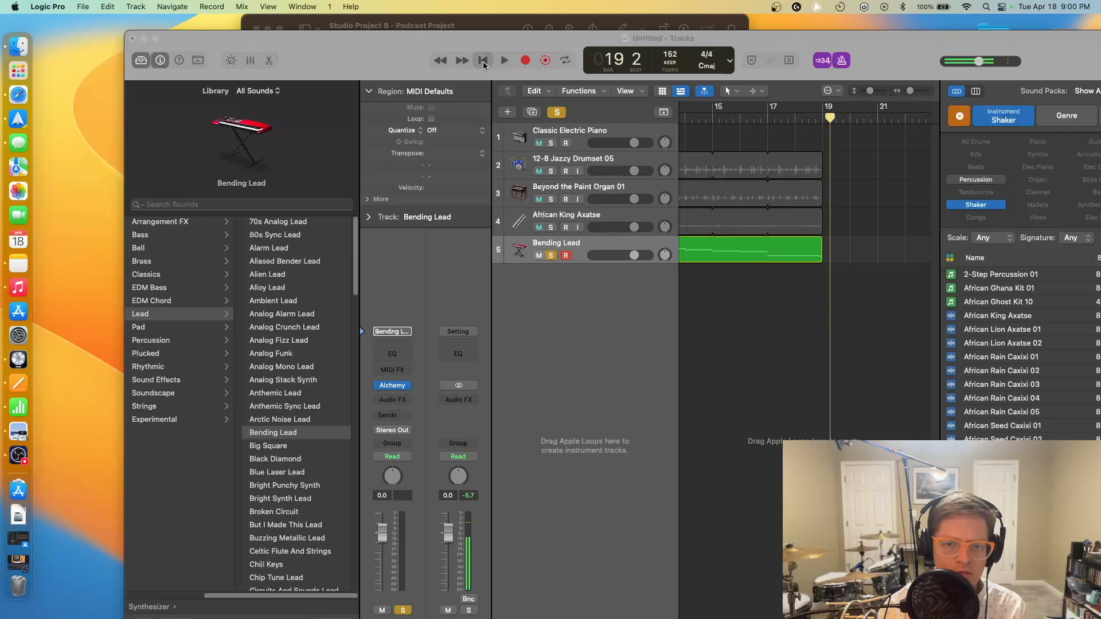
key(space)
key(space)
key(s)
Step: Try to start another bounce of the whole project
click(79, 7)
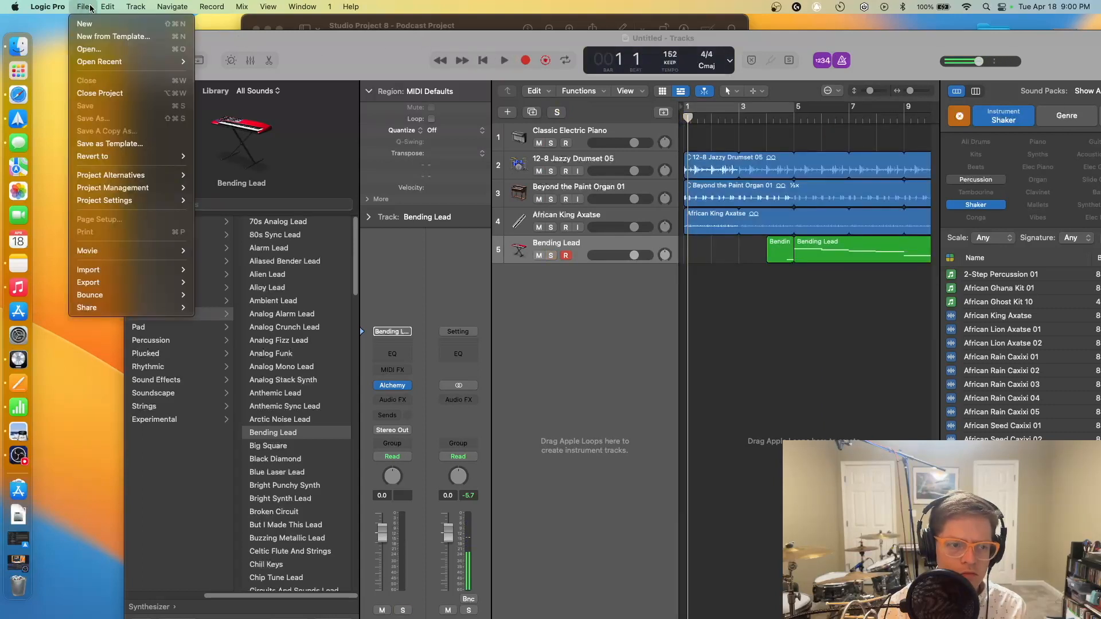
mouse_move(159, 295)
click(266, 332)
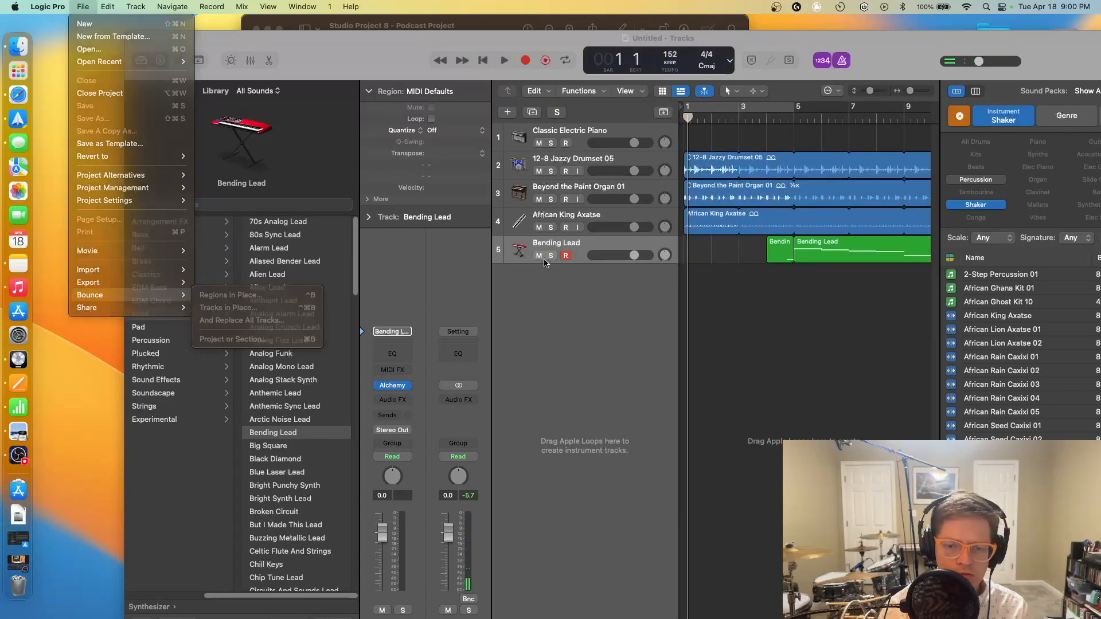
Step: Play the project briefly, minimize the assignment document, and move the project window back into place
click(872, 222)
click(808, 119)
key(space)
drag(727, 41, 657, 24)
drag(497, 27, 446, 83)
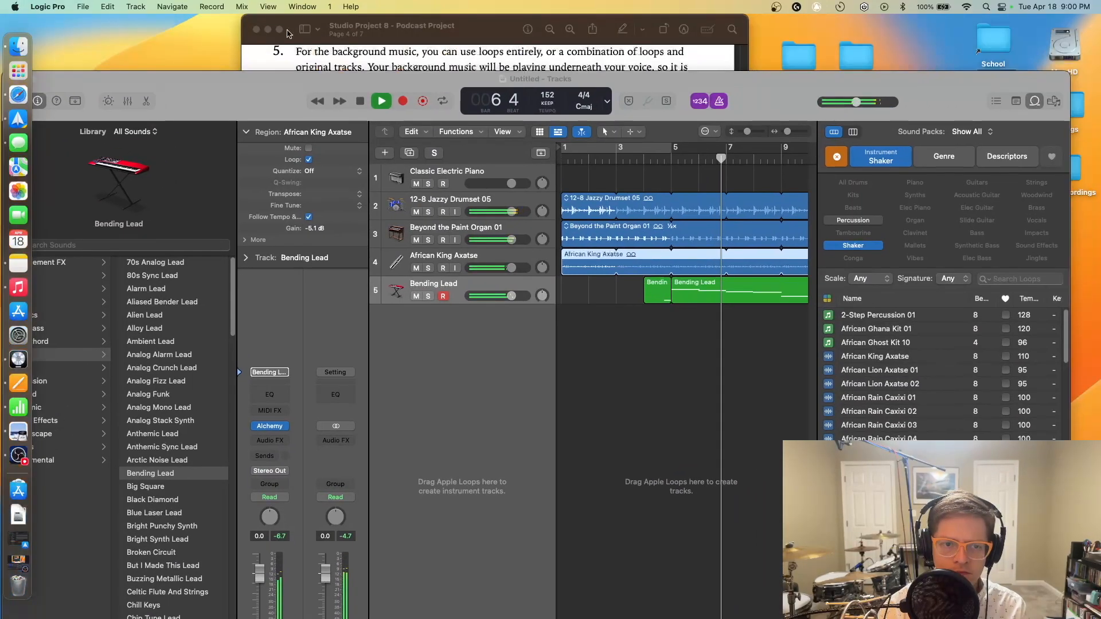
click(292, 37)
click(266, 34)
drag(324, 78, 357, 26)
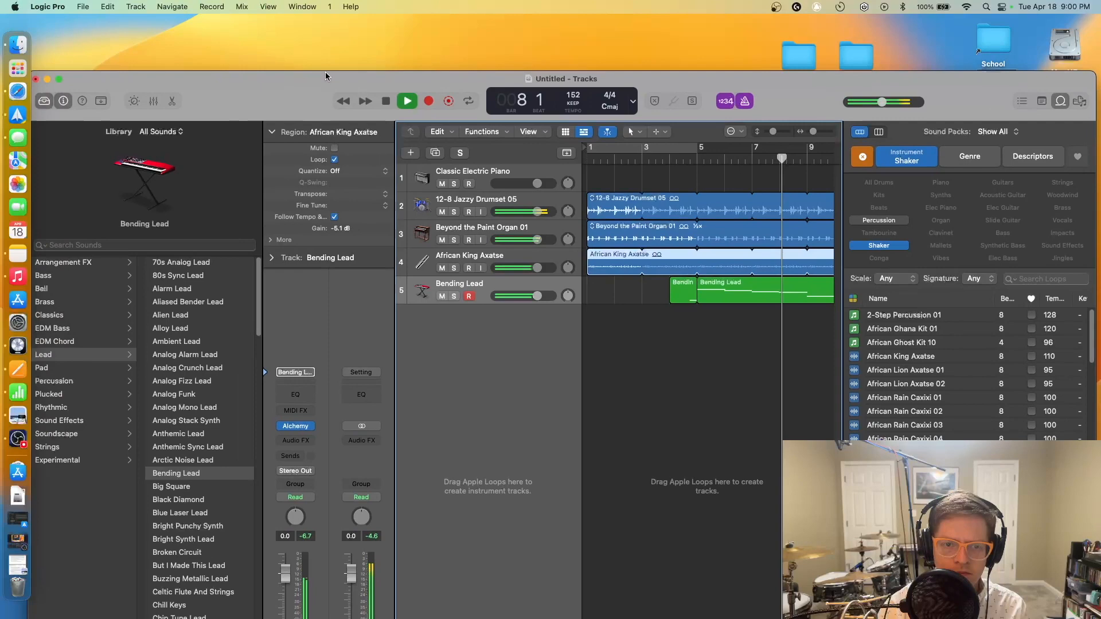
key(space)
Step: Bounce the whole project as a 24-bit Wave file named "Podcast Intro Music" in the Final Bounces folder
click(82, 6)
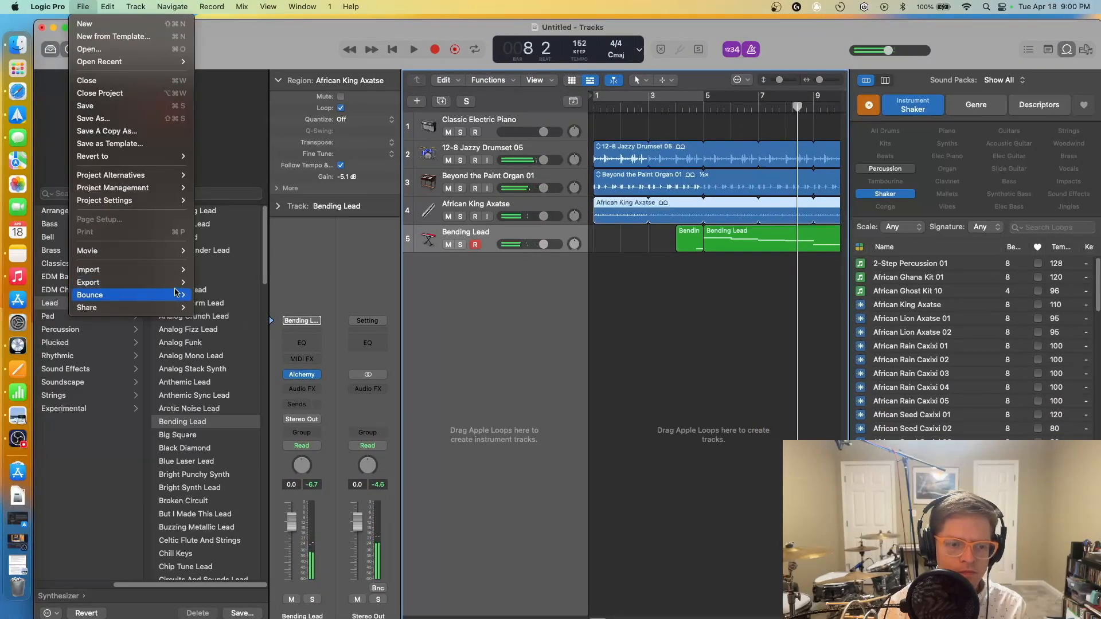
mouse_move(186, 295)
click(230, 339)
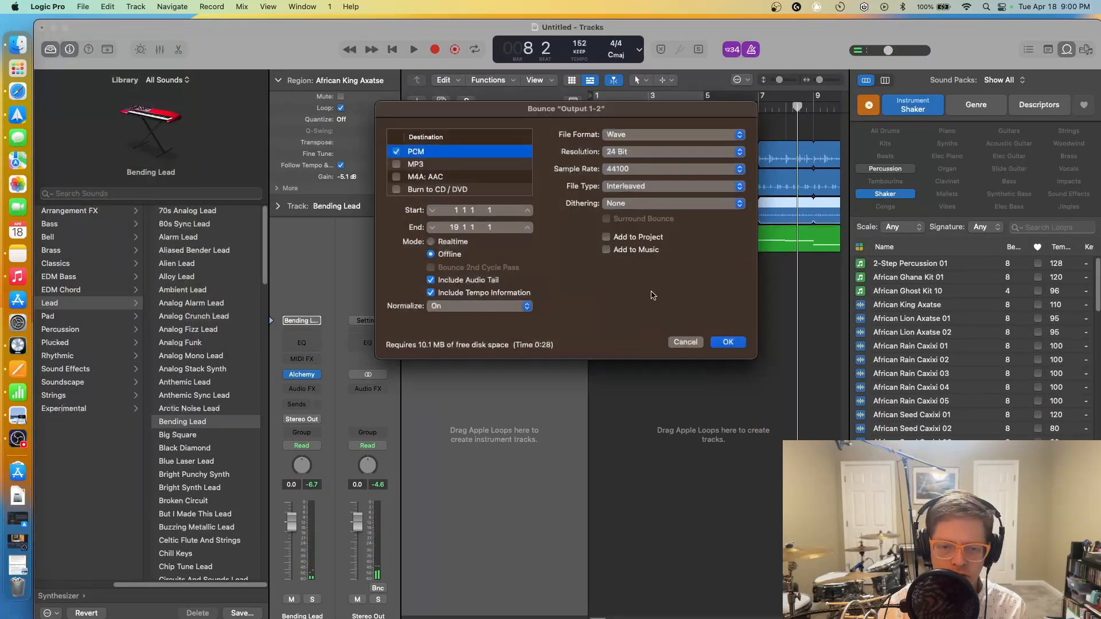
click(727, 342)
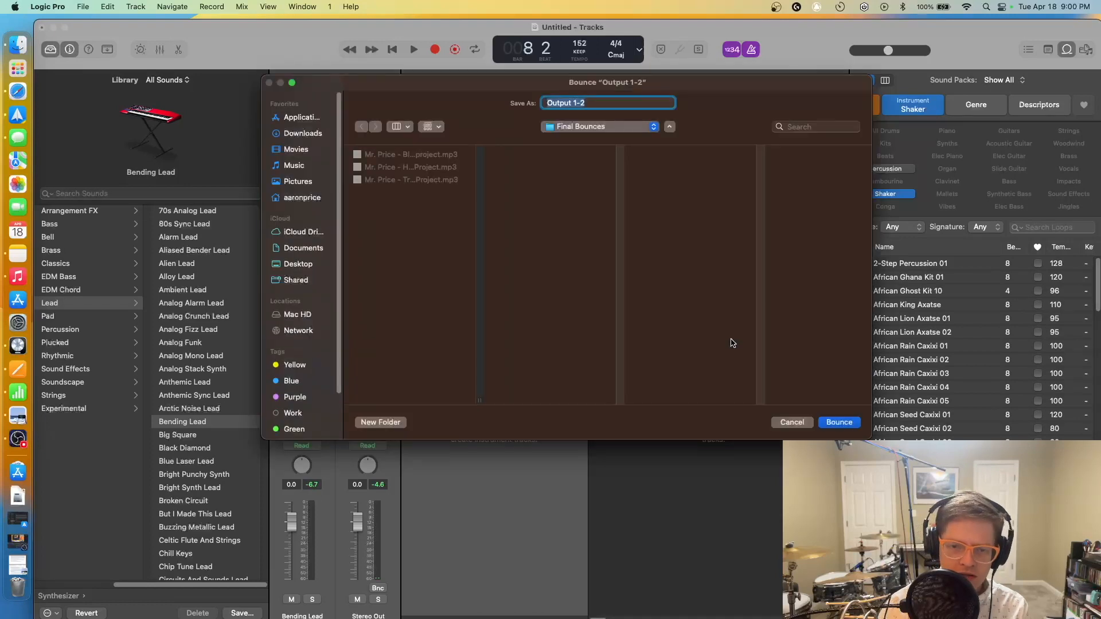
text(P)
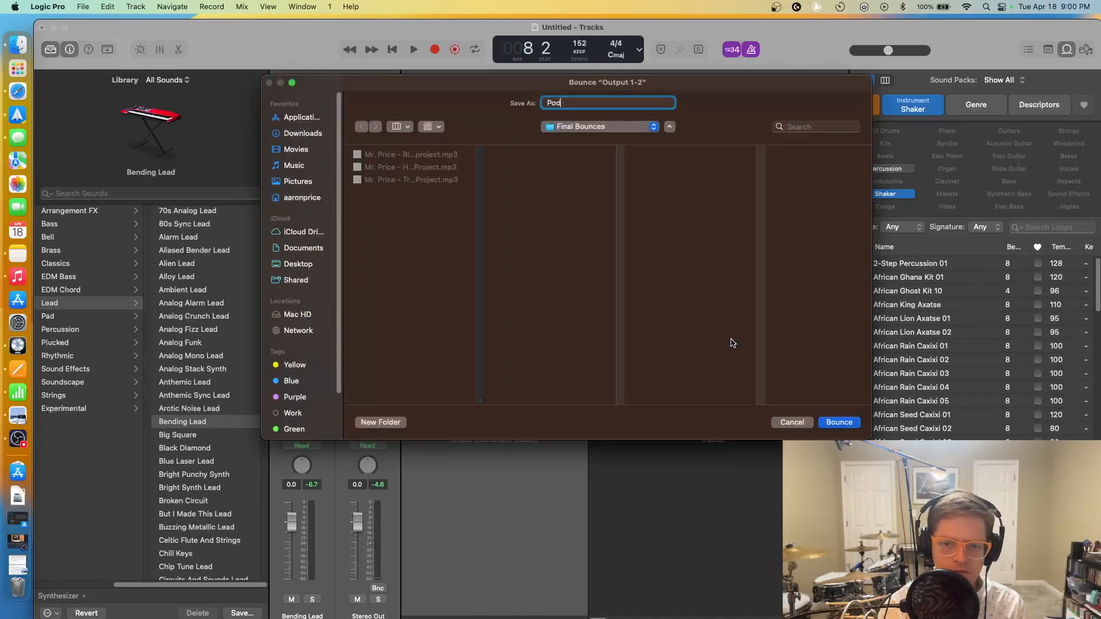
text(odcast Intro Music)
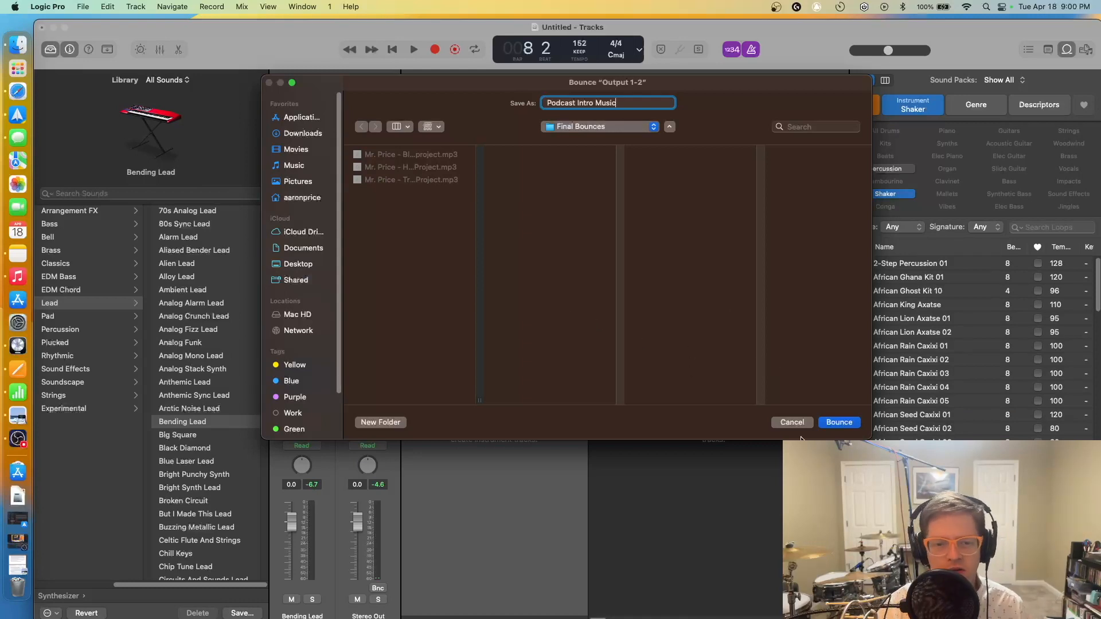
click(834, 425)
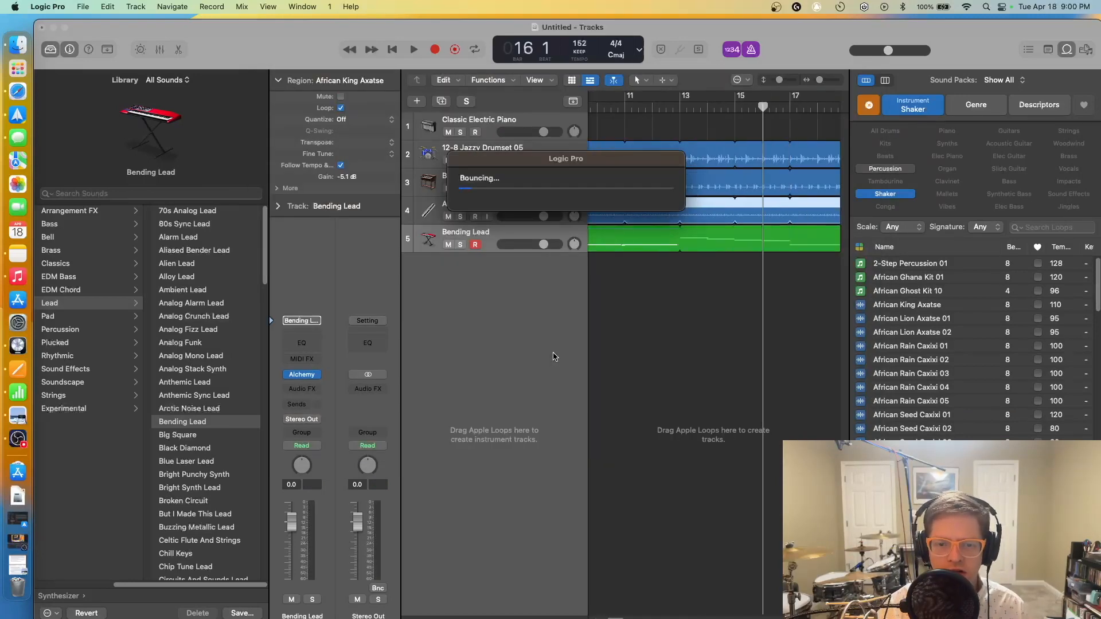
Step: Close the project without saving, and bring up the podcast assignment document in Preview
click(43, 28)
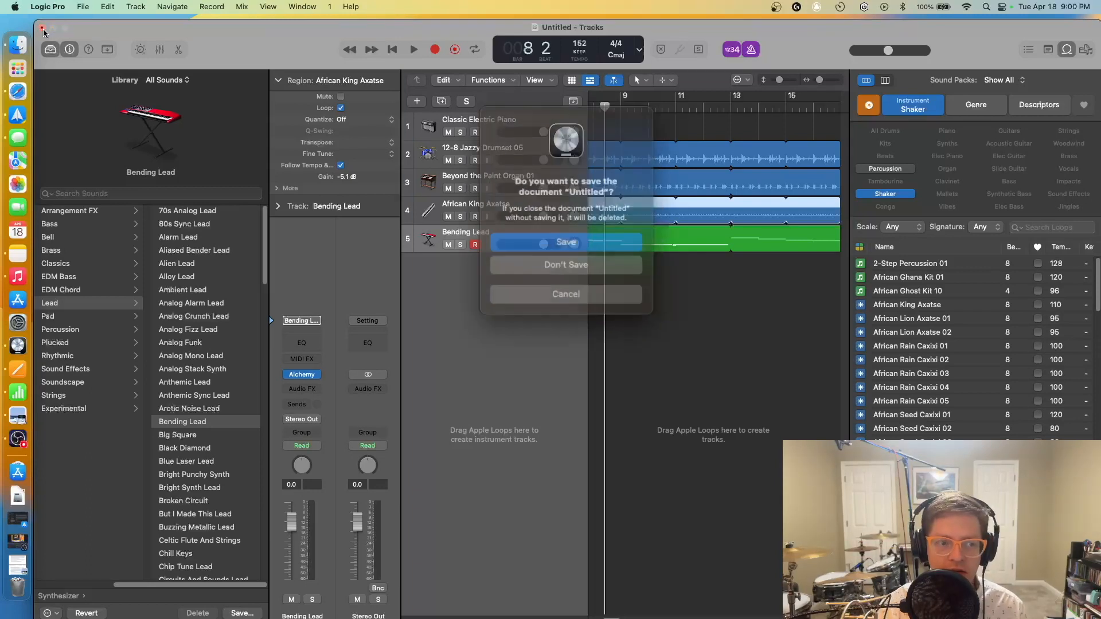
click(567, 265)
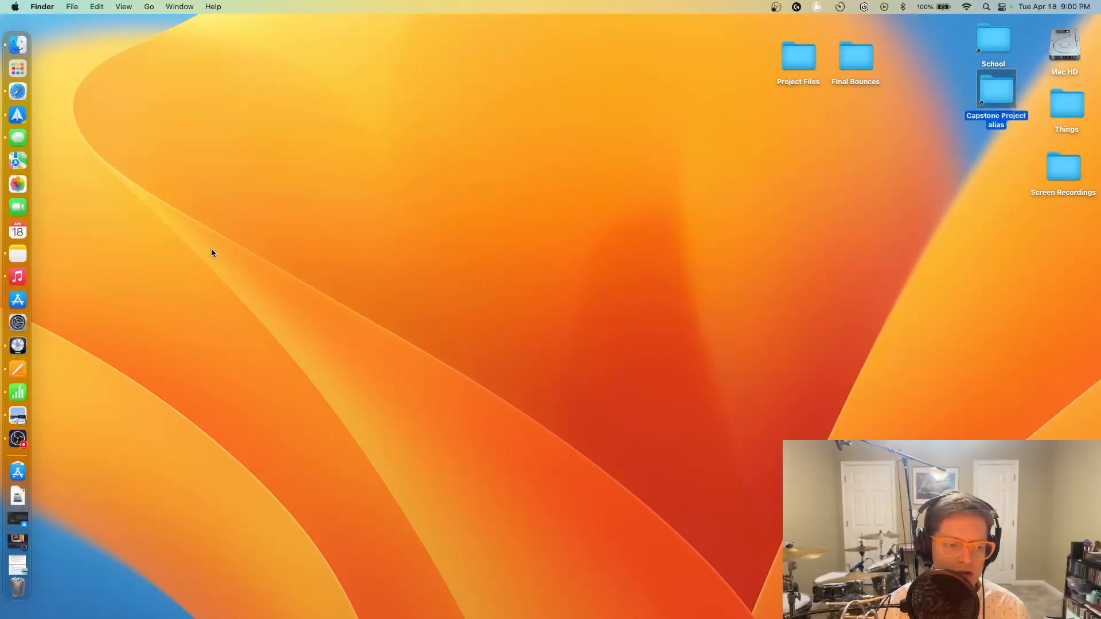
click(18, 416)
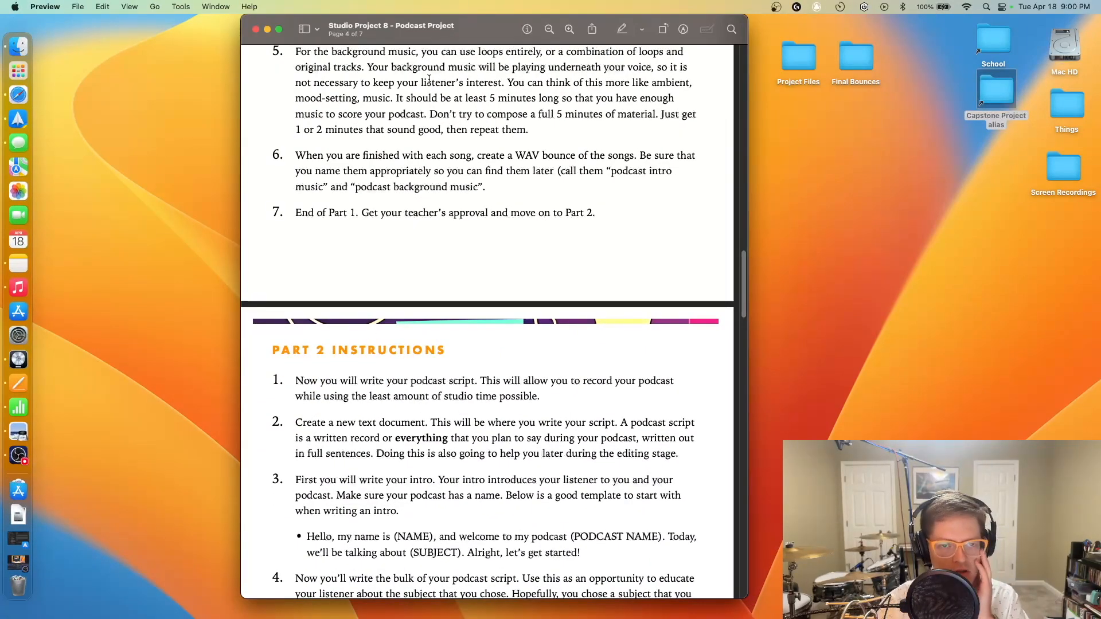
drag(470, 26, 491, 26)
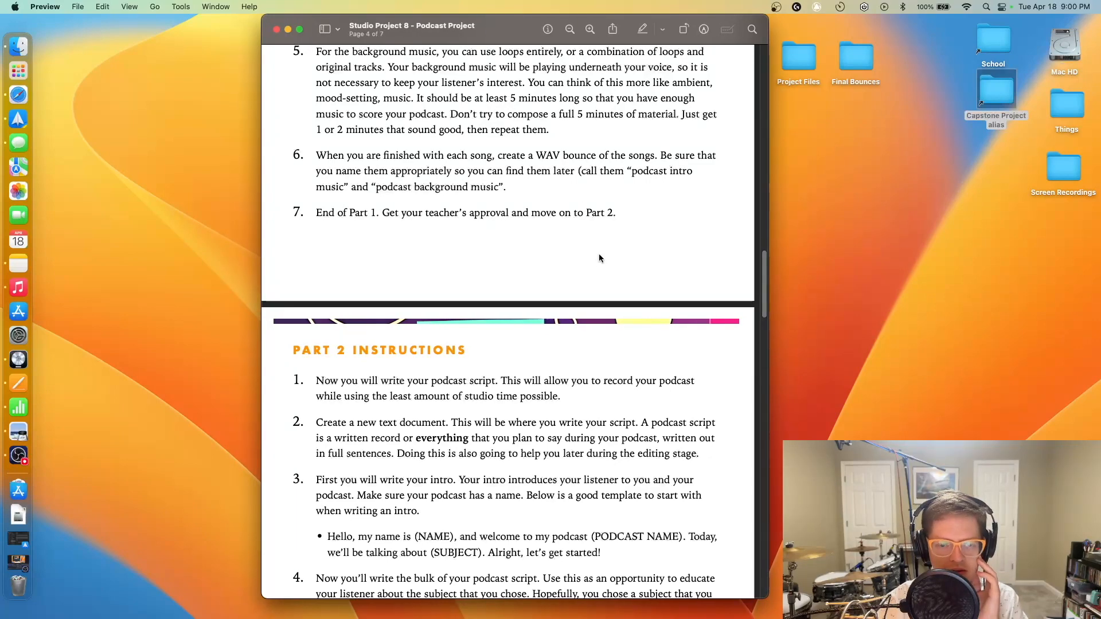
Step: Read the Part 2 instructions, highlighting the intro template, the main script paragraph and the outro paragraph
scroll(595, 253, down, 5)
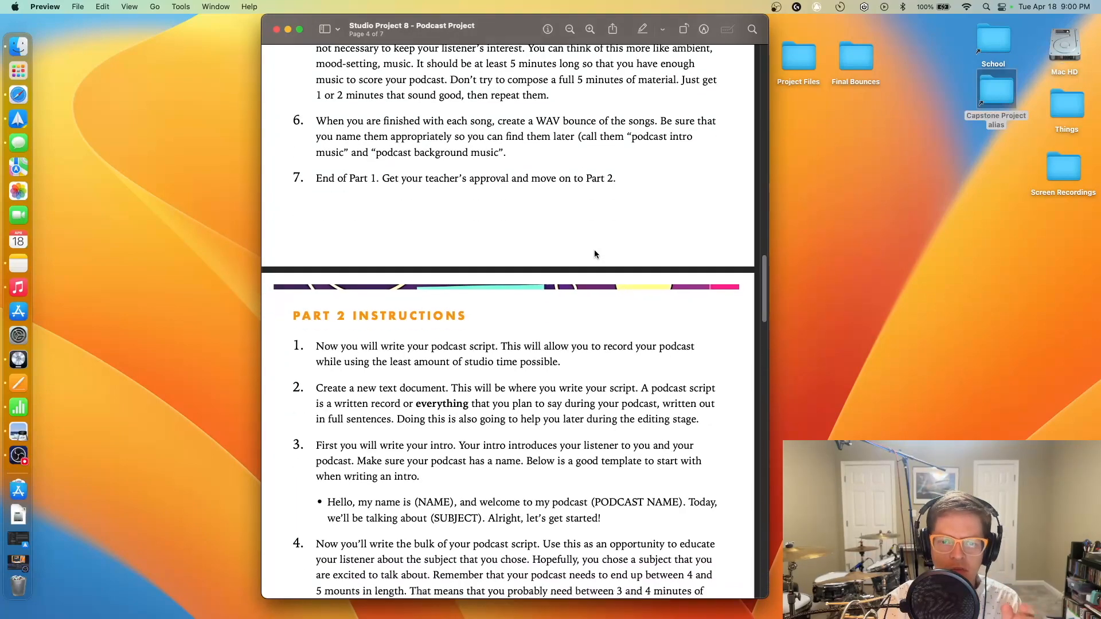
scroll(587, 250, down, 2)
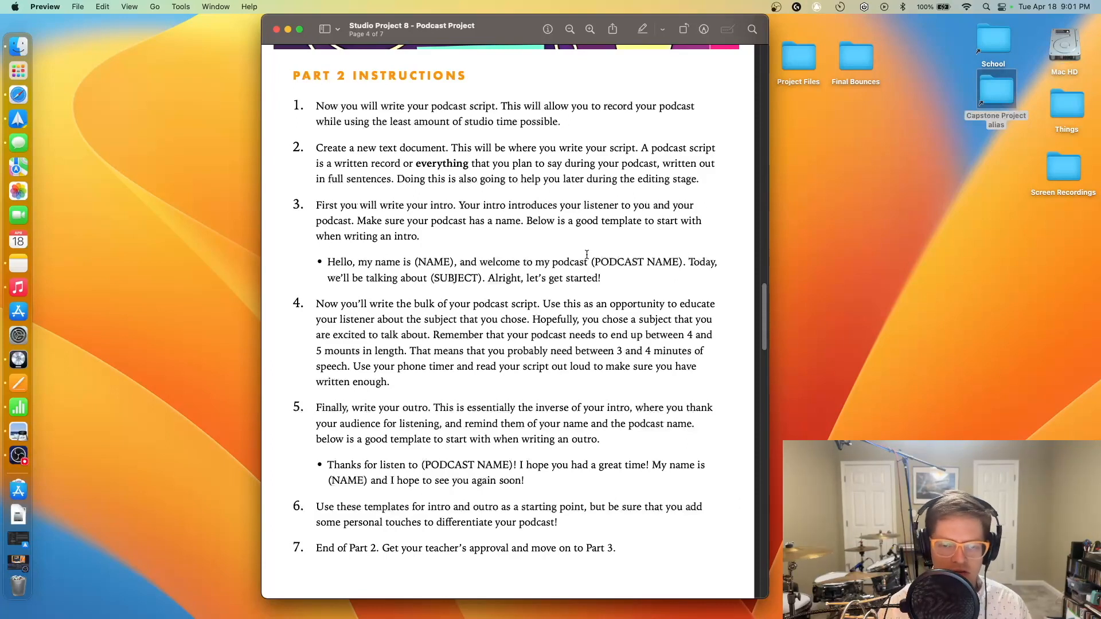
drag(609, 277, 369, 274)
click(474, 283)
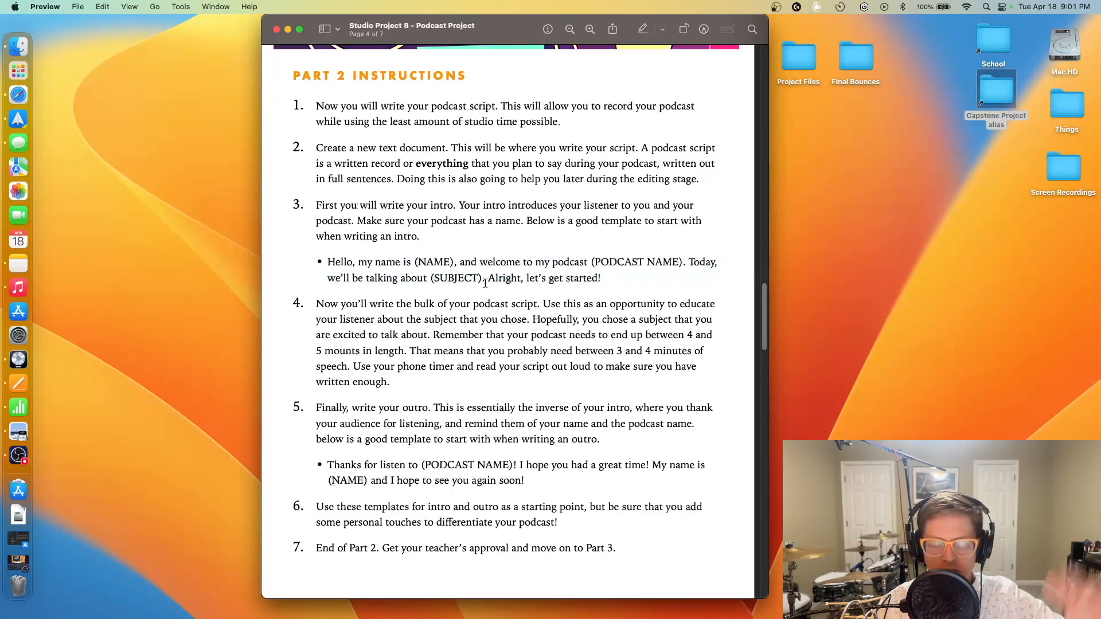
drag(600, 280, 304, 258)
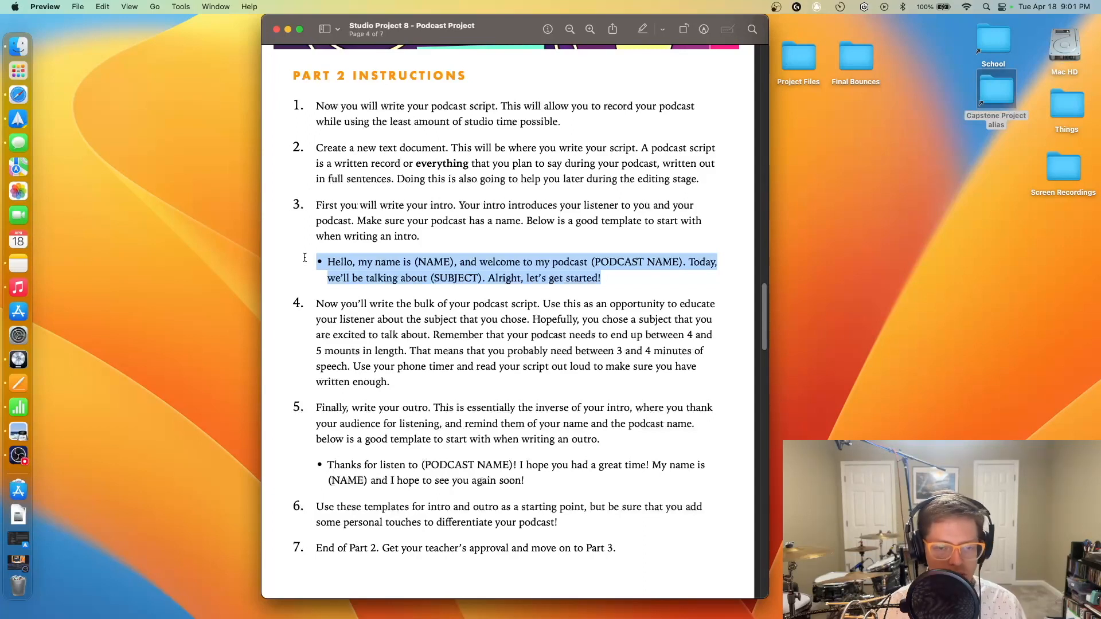
click(336, 304)
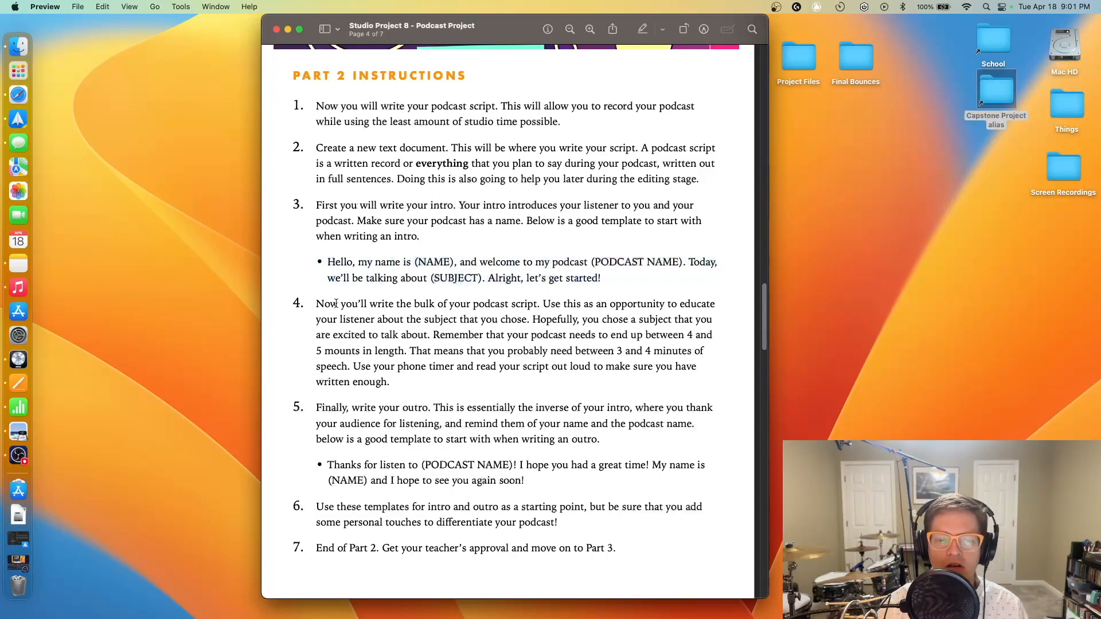
drag(319, 304, 522, 388)
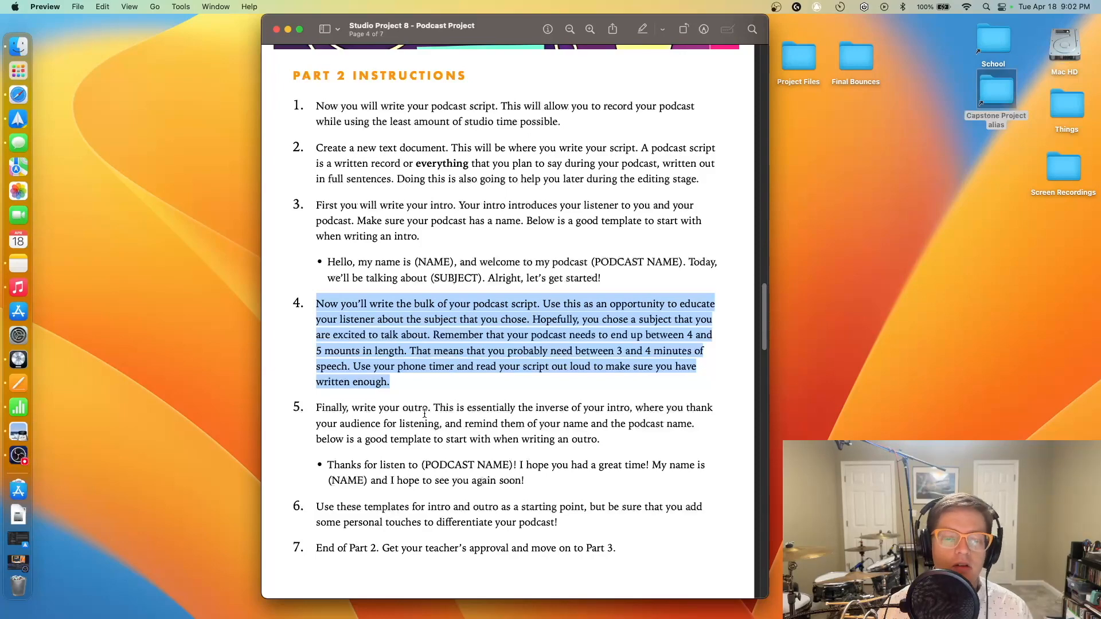
scroll(425, 410, down, 3)
drag(599, 347, 314, 315)
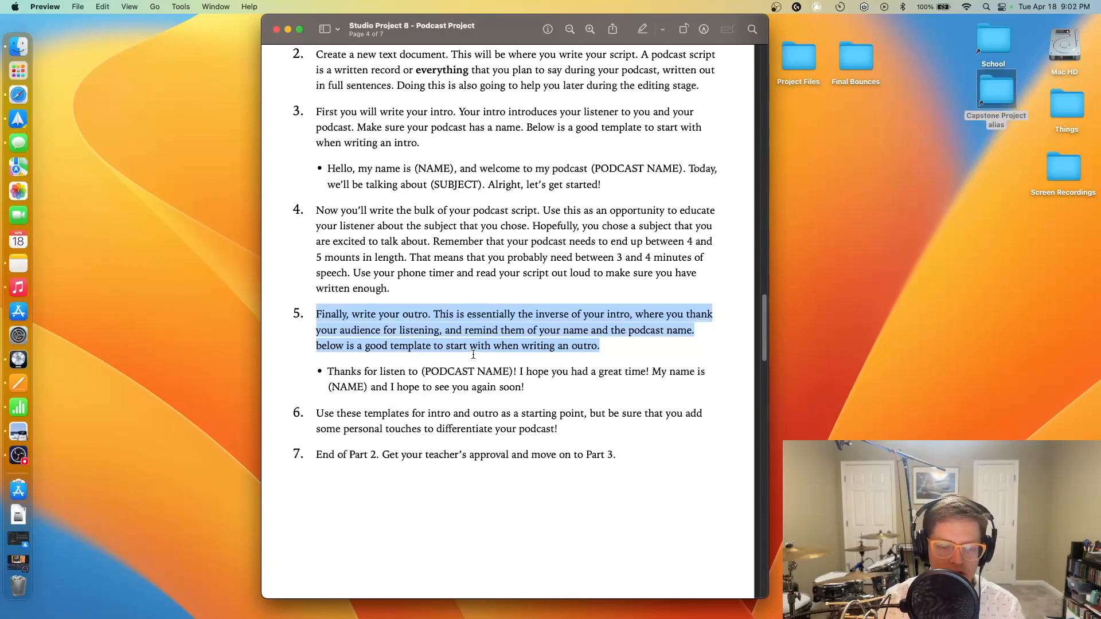
Step: Review the end of Part 2, clear the text highlight, and continue to the Part 3 recording instructions
scroll(472, 355, down, 3)
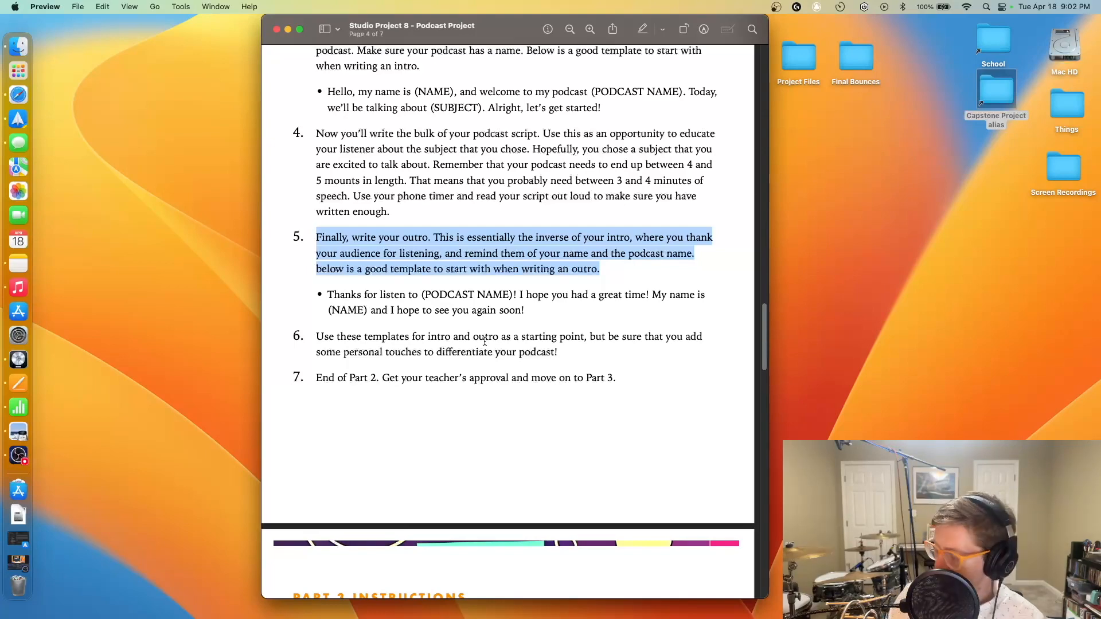
scroll(475, 344, down, 5)
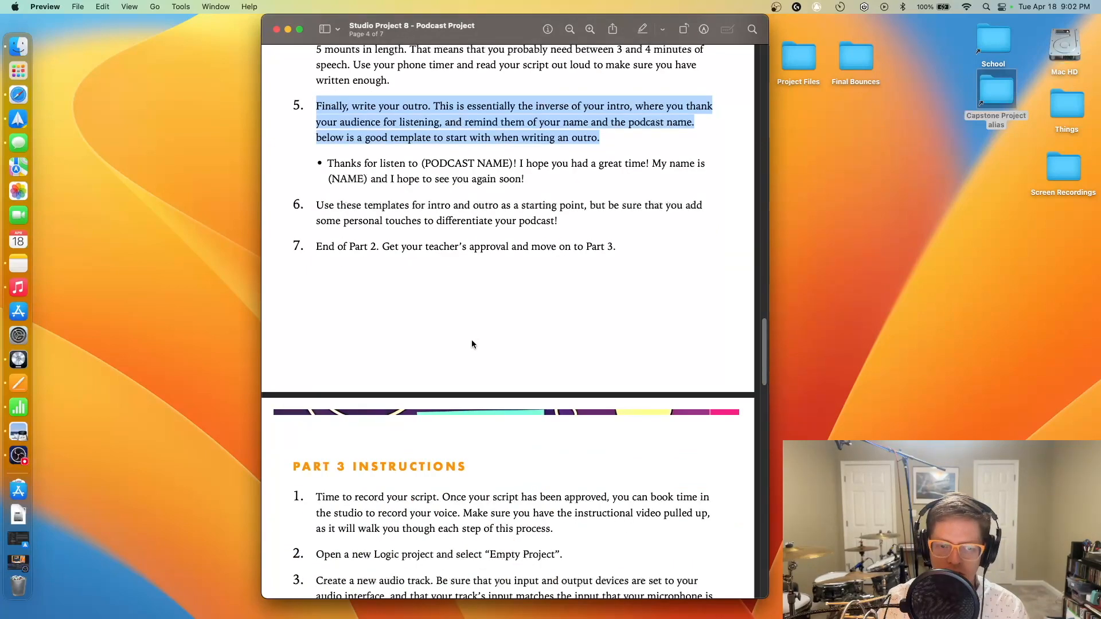
click(558, 226)
scroll(614, 258, down, 12)
scroll(612, 260, down, 4)
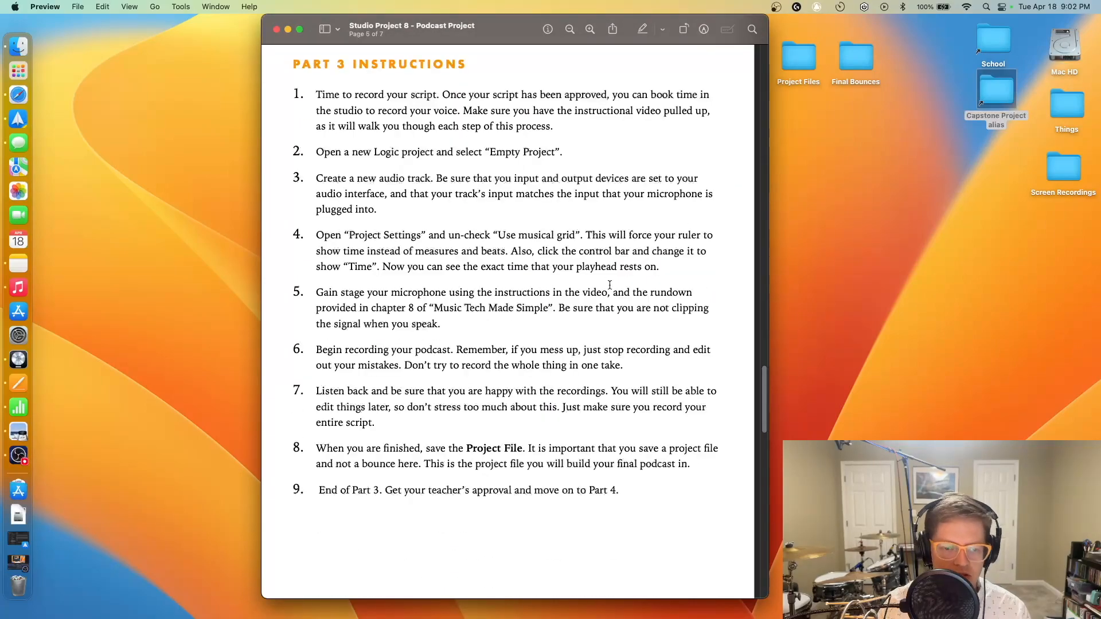
Step: Read the Part 3 recording instructions in the assignment document
mouse_move(765, 380)
mouse_down()
mouse_move(767, 453)
mouse_move(768, 364)
mouse_move(770, 376)
mouse_up()
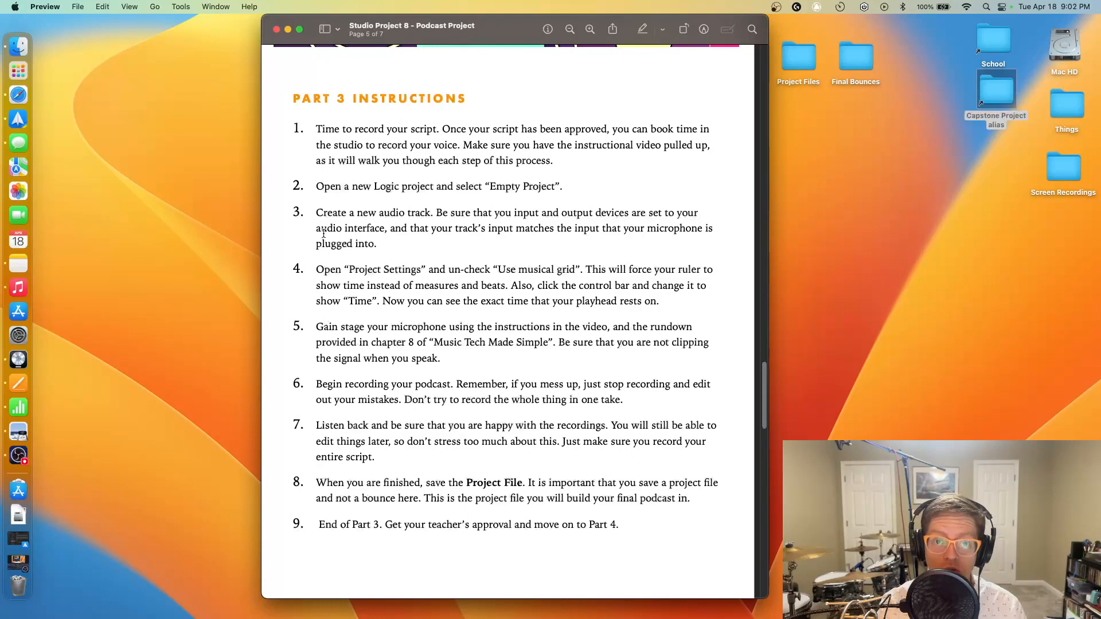
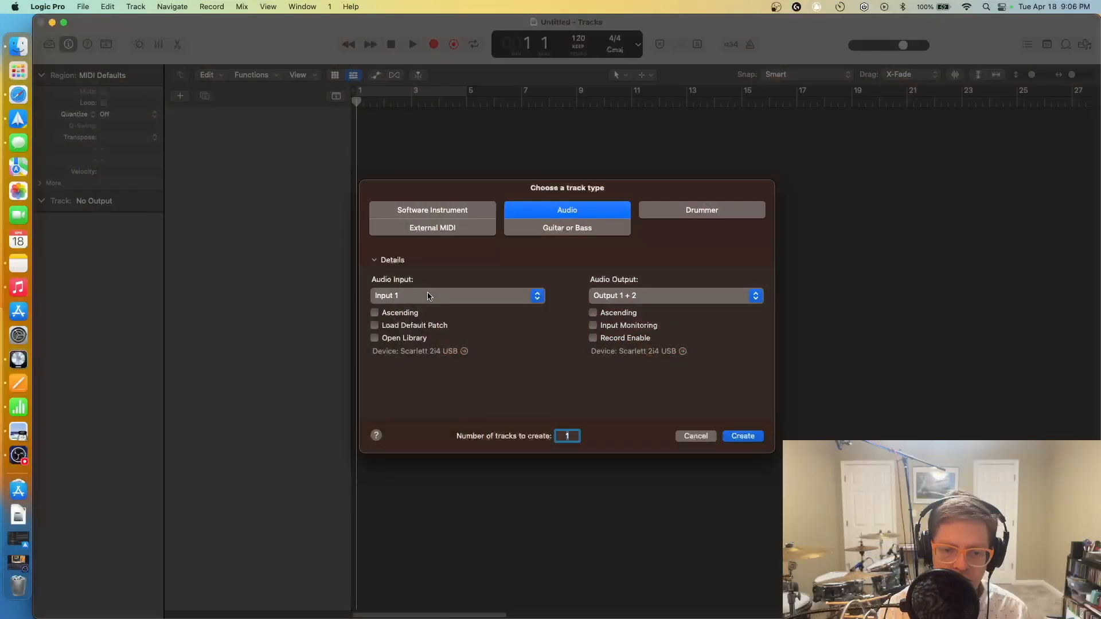
Step: Choose Input 1 as the new audio track's input and check its output routing, keeping Output 1 + 2
click(428, 296)
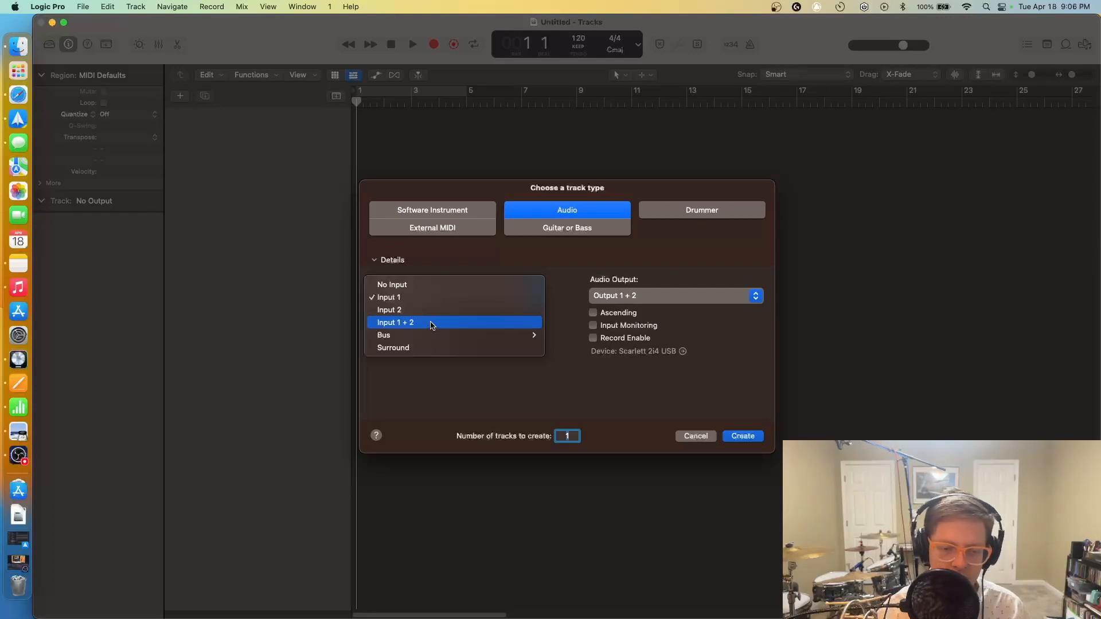
click(413, 298)
click(617, 294)
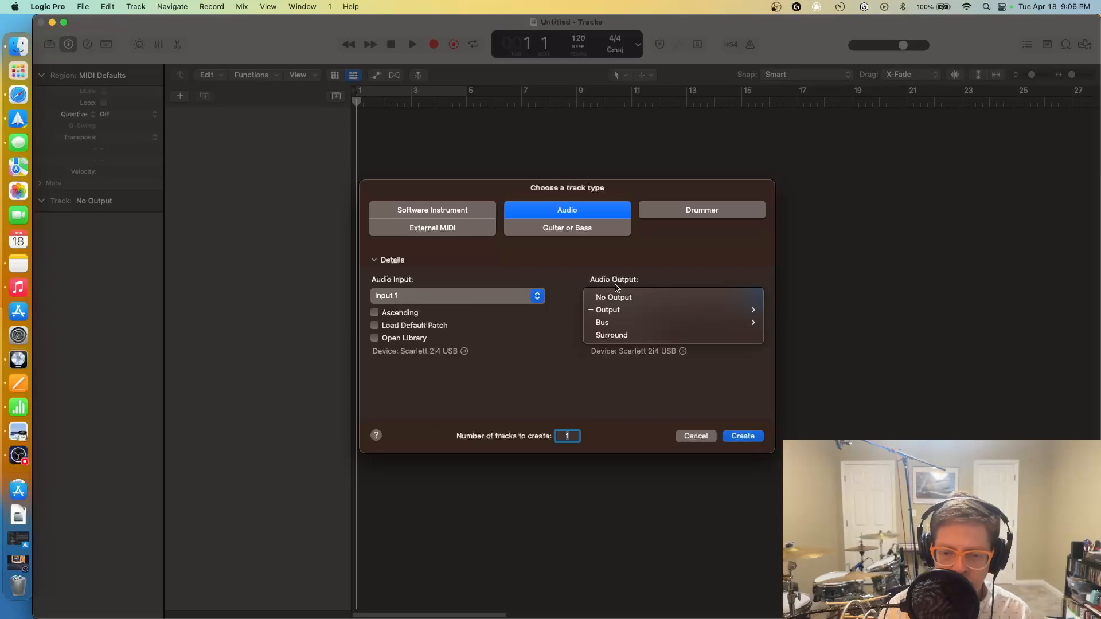
mouse_move(612, 309)
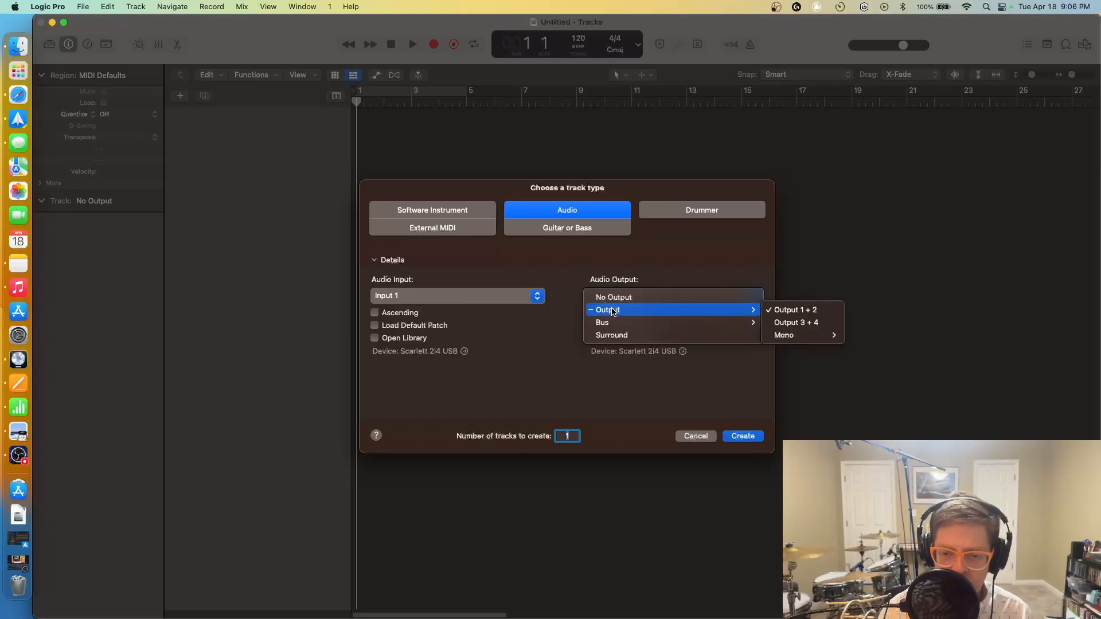
click(734, 271)
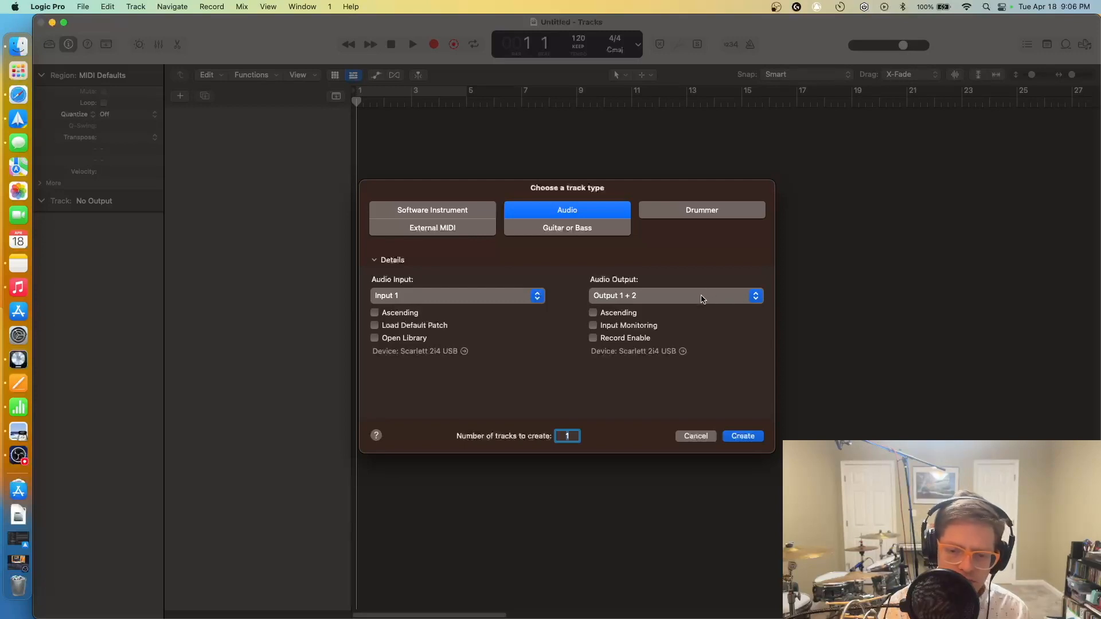
Step: Try the Input Monitoring and Record Enable options for the new track, switching each back off
click(653, 327)
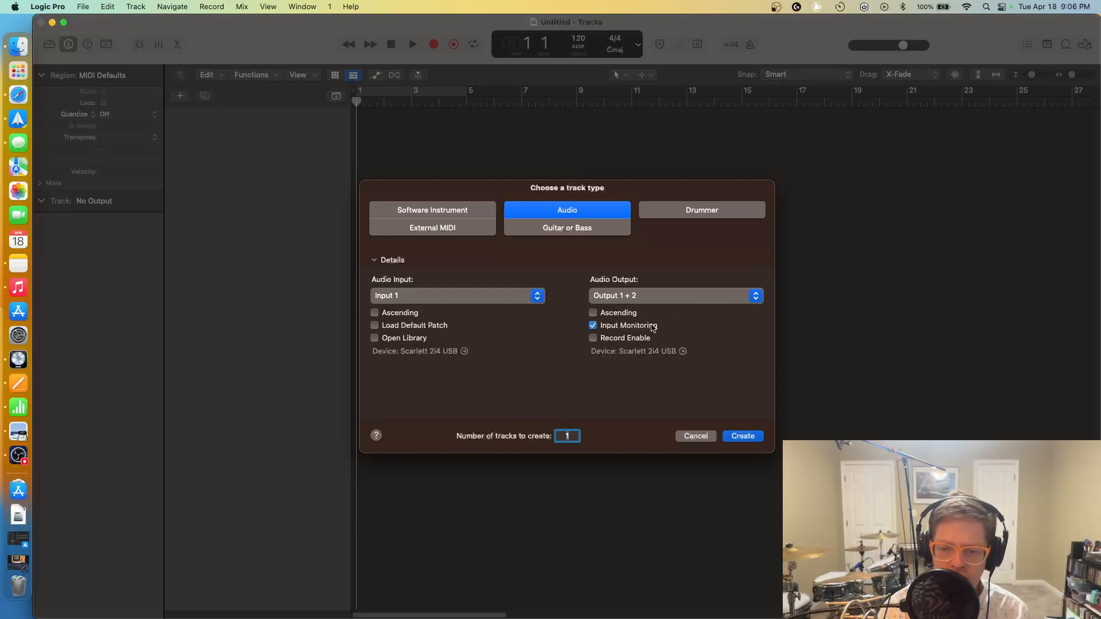
click(653, 328)
click(647, 343)
click(646, 342)
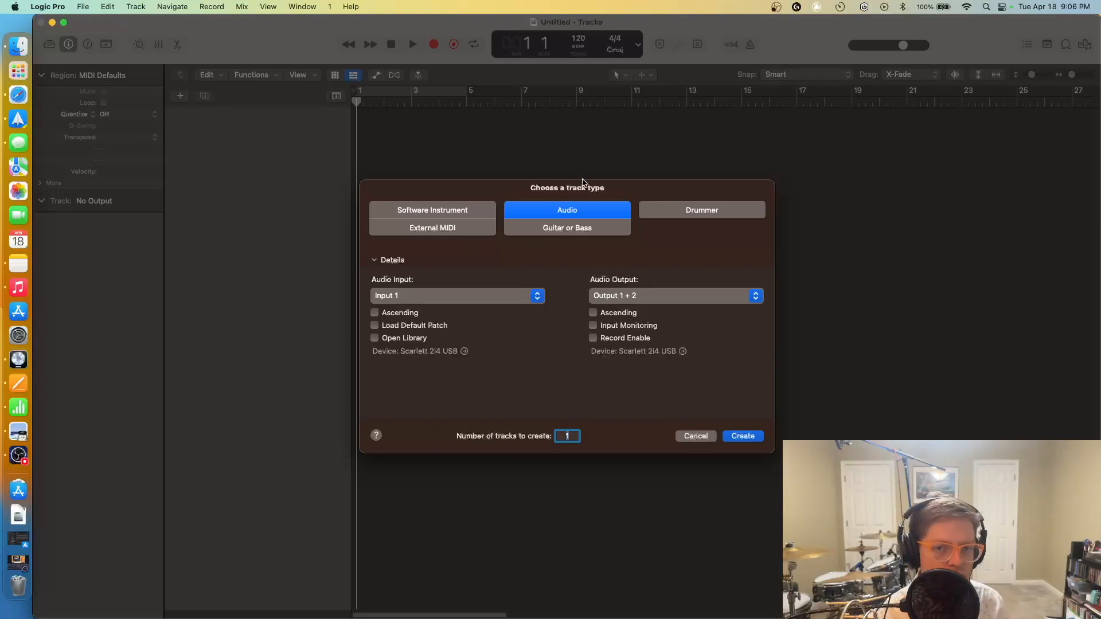
Step: Check the available output devices in the audio settings, keep Scarlett 2i4 USB, and create one audio track
click(464, 351)
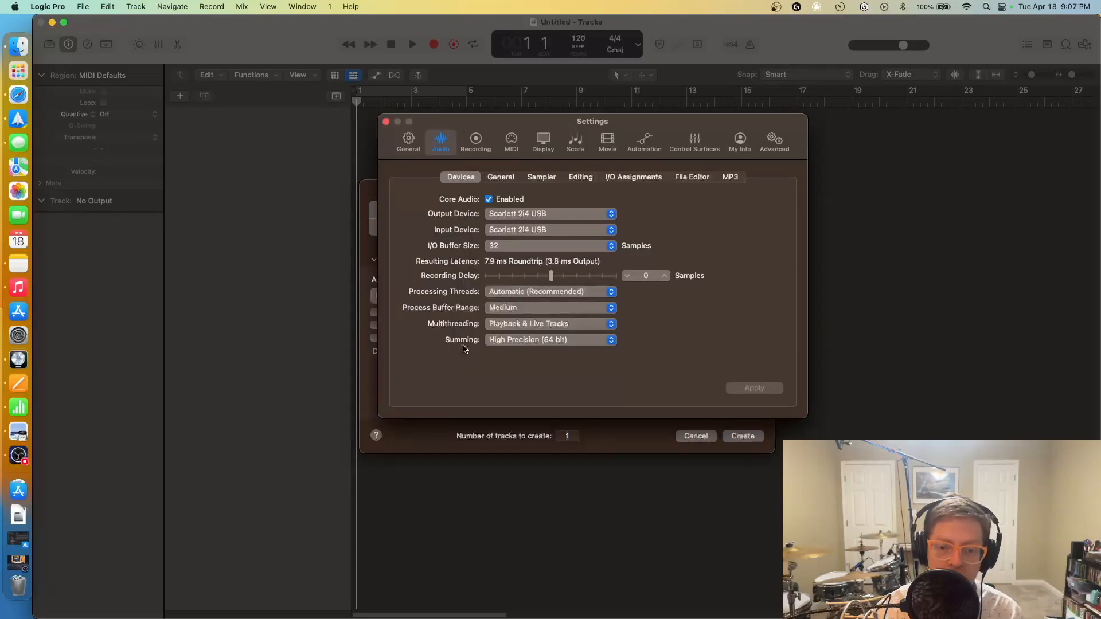
click(565, 214)
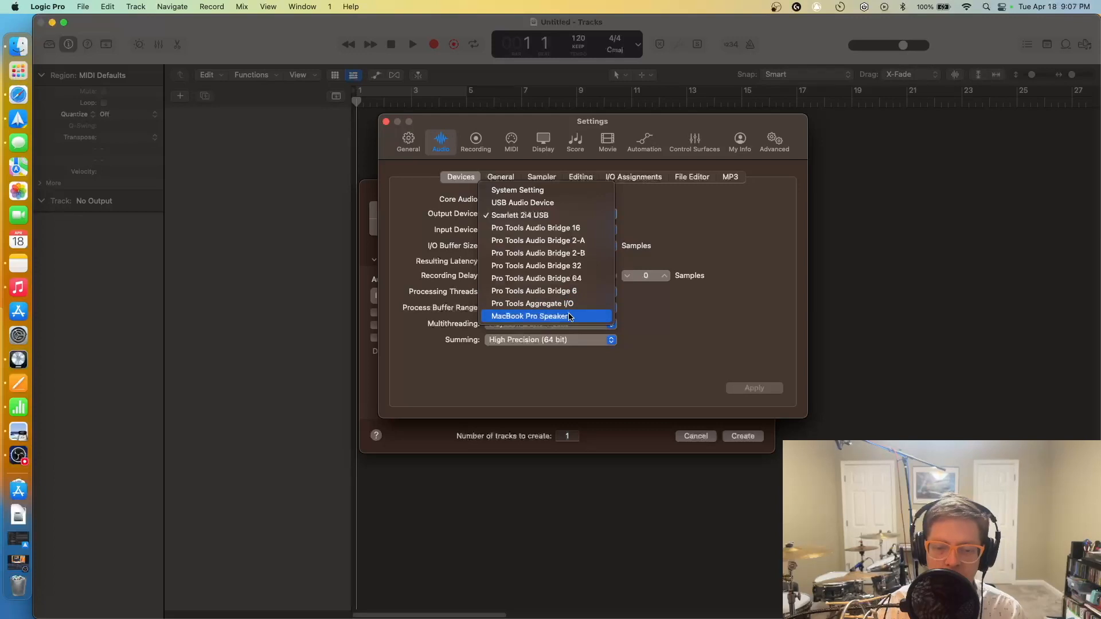
click(725, 245)
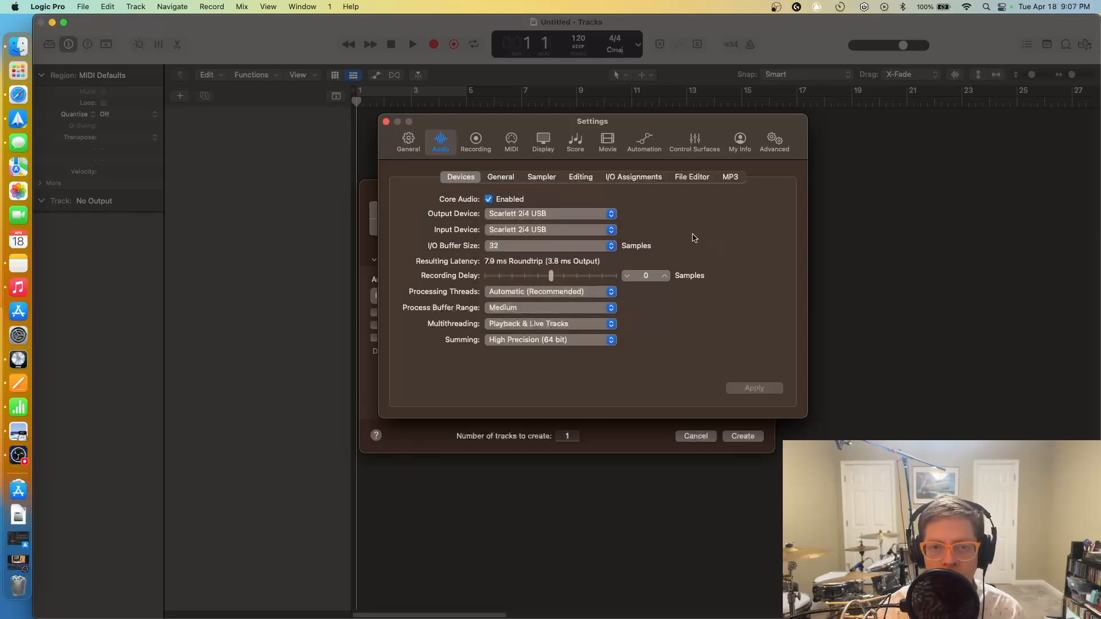
click(590, 214)
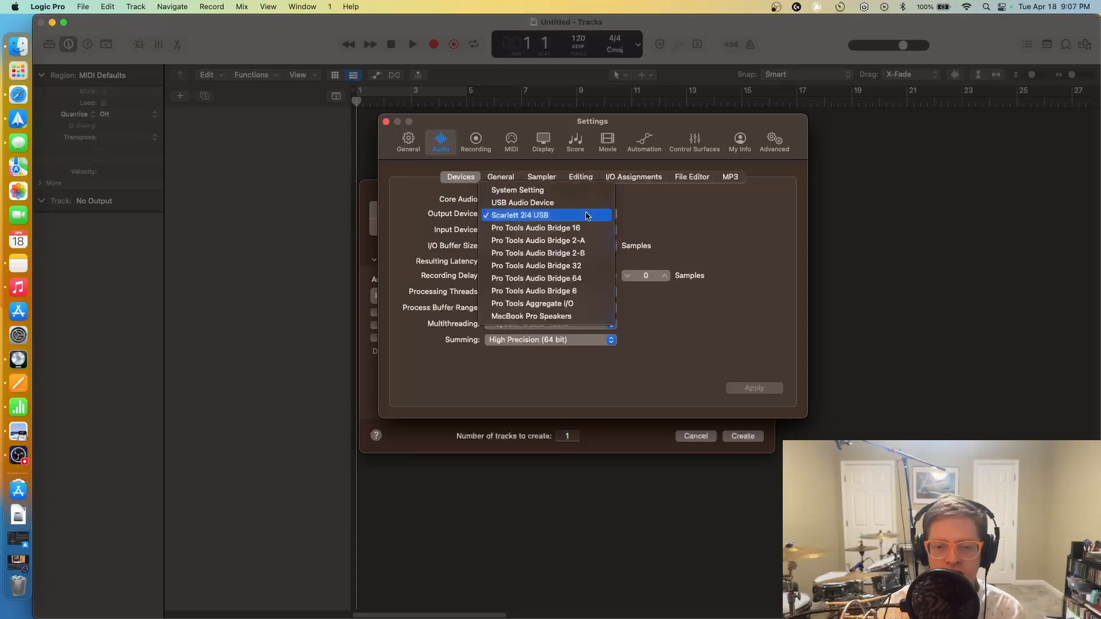
click(528, 204)
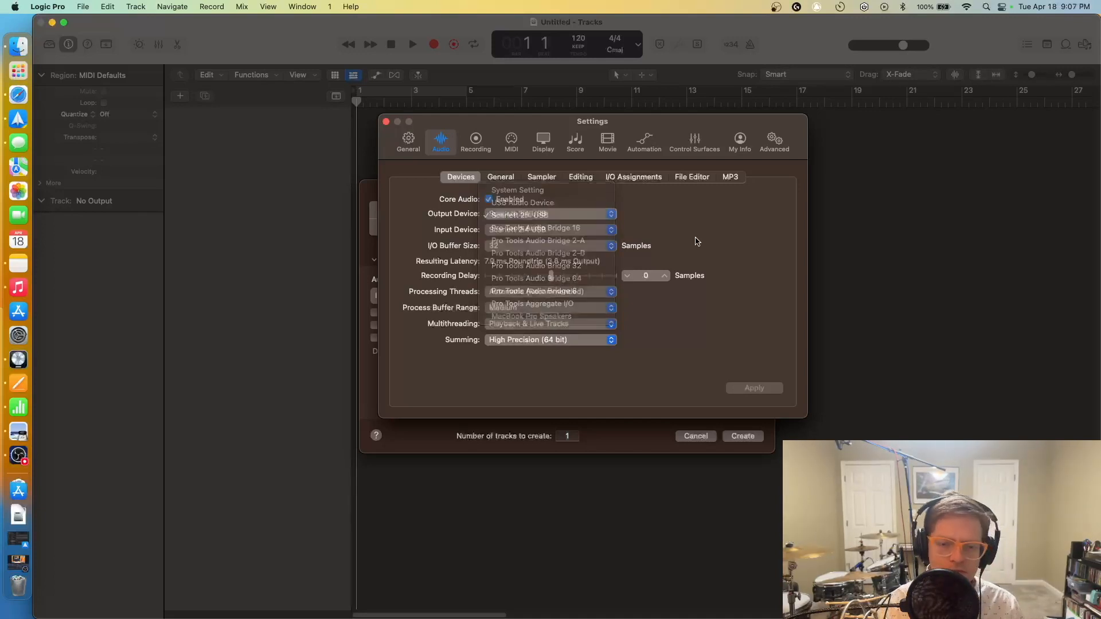
click(385, 121)
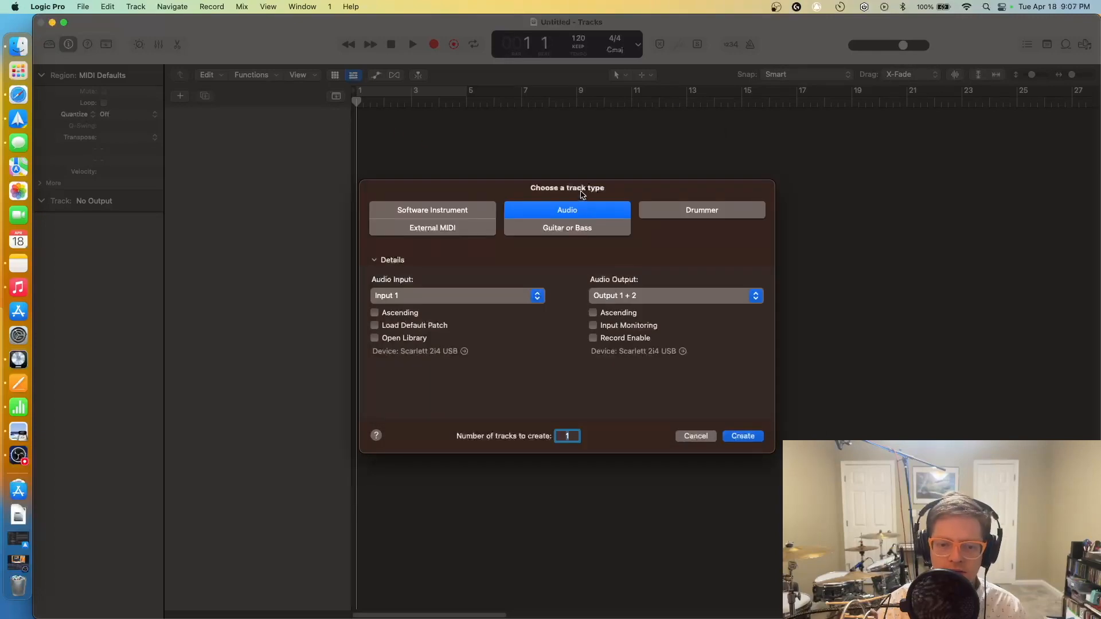
click(745, 435)
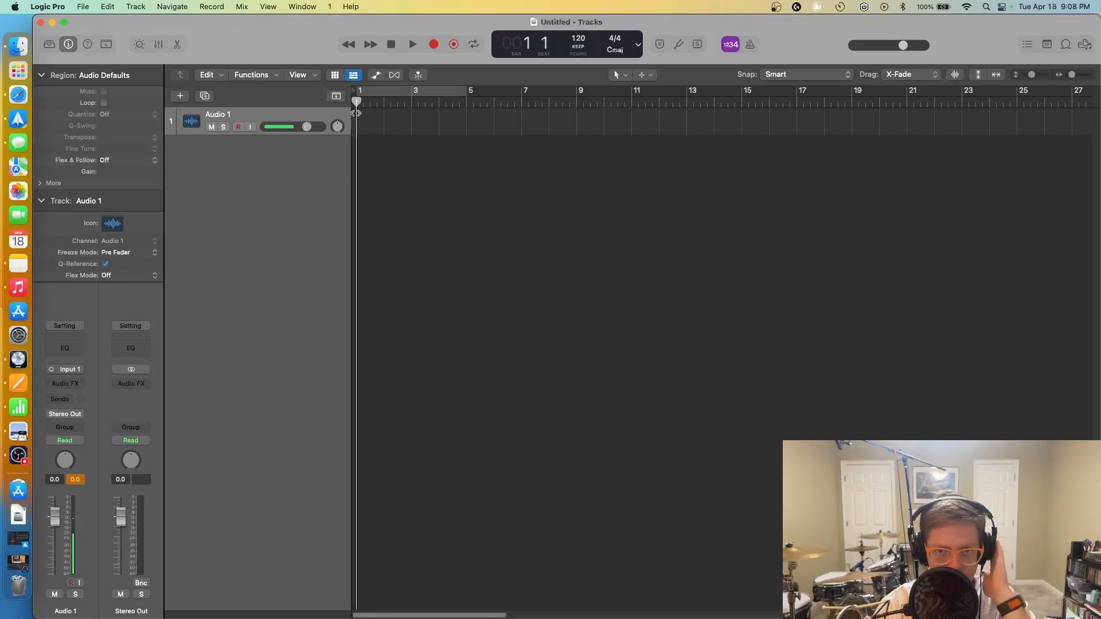
Step: Try input monitoring and record arming on the Audio 1 track, switching each back off
click(253, 128)
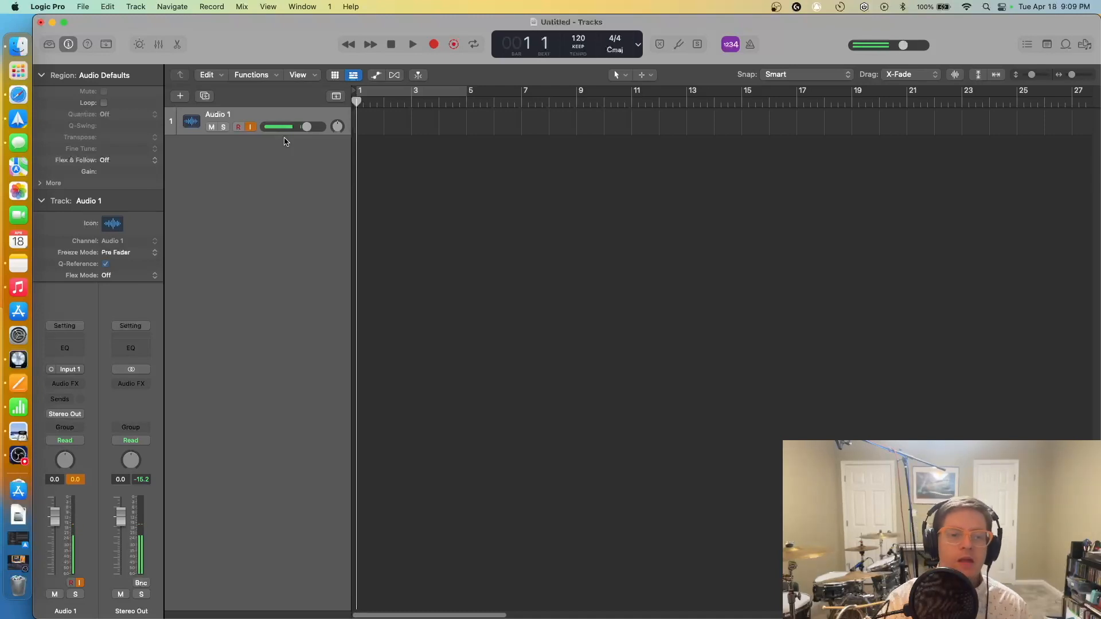
click(250, 127)
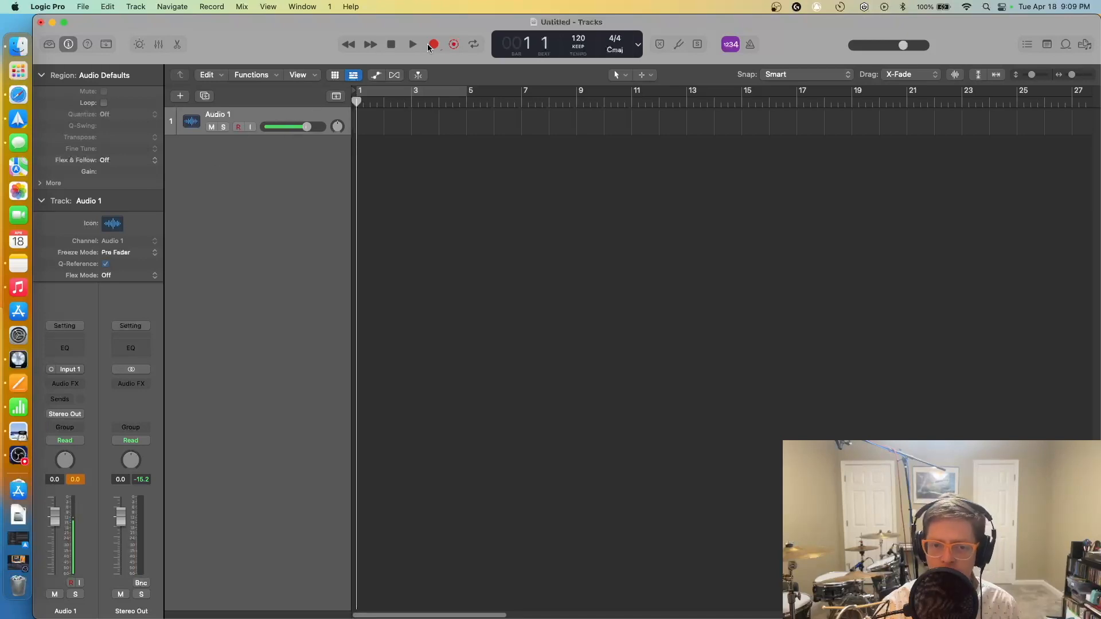
click(238, 127)
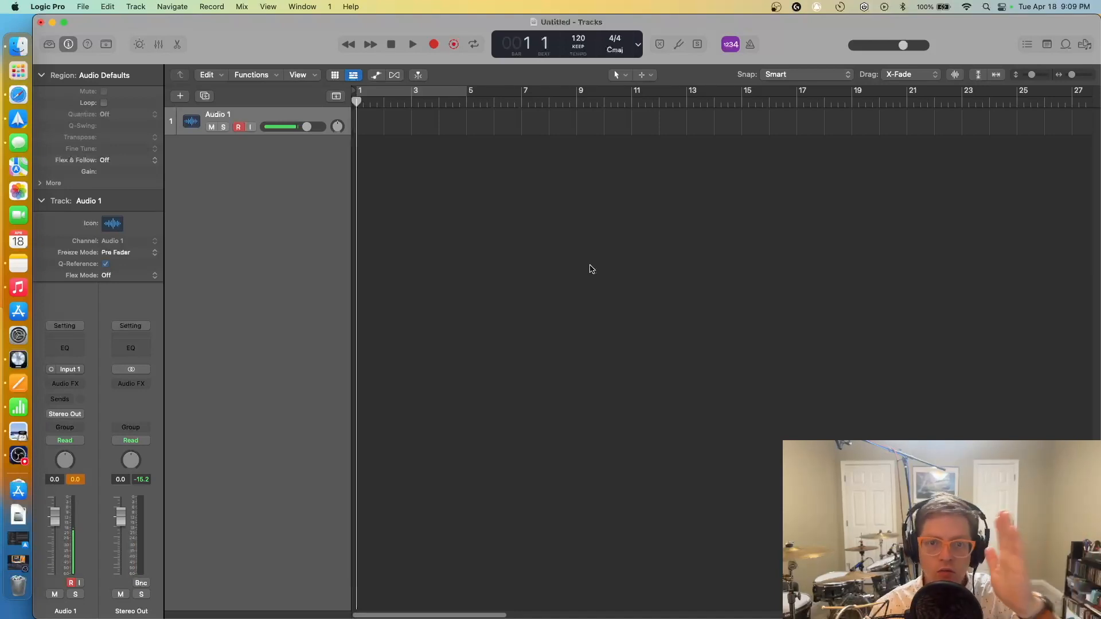
click(239, 127)
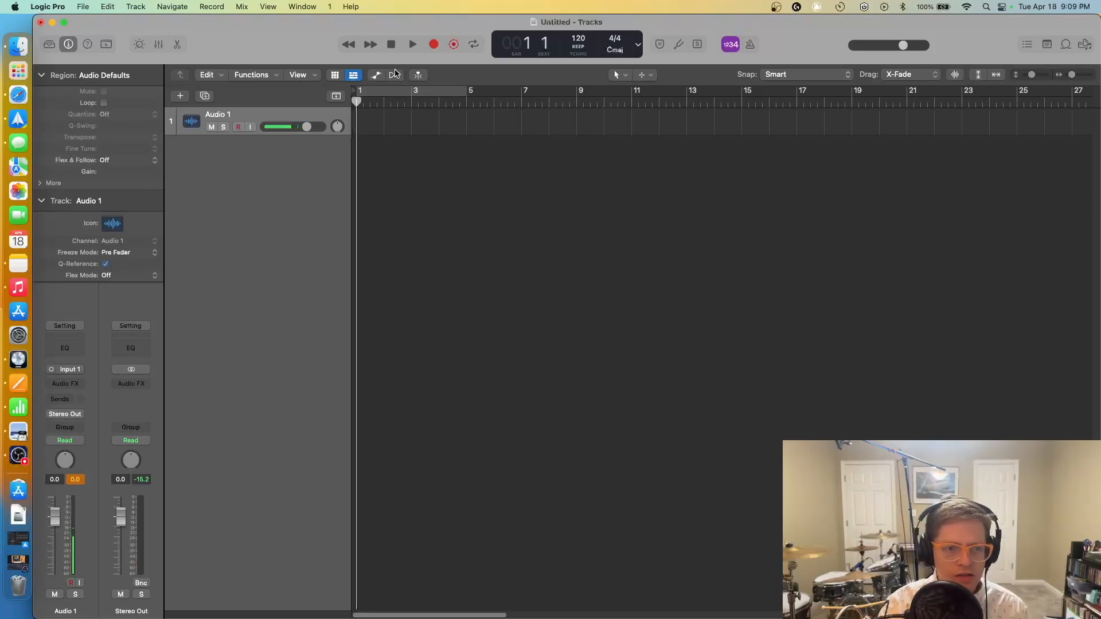
Step: Disable the musical grid in the general project settings so the ruler displays time
click(138, 7)
mouse_move(107, 6)
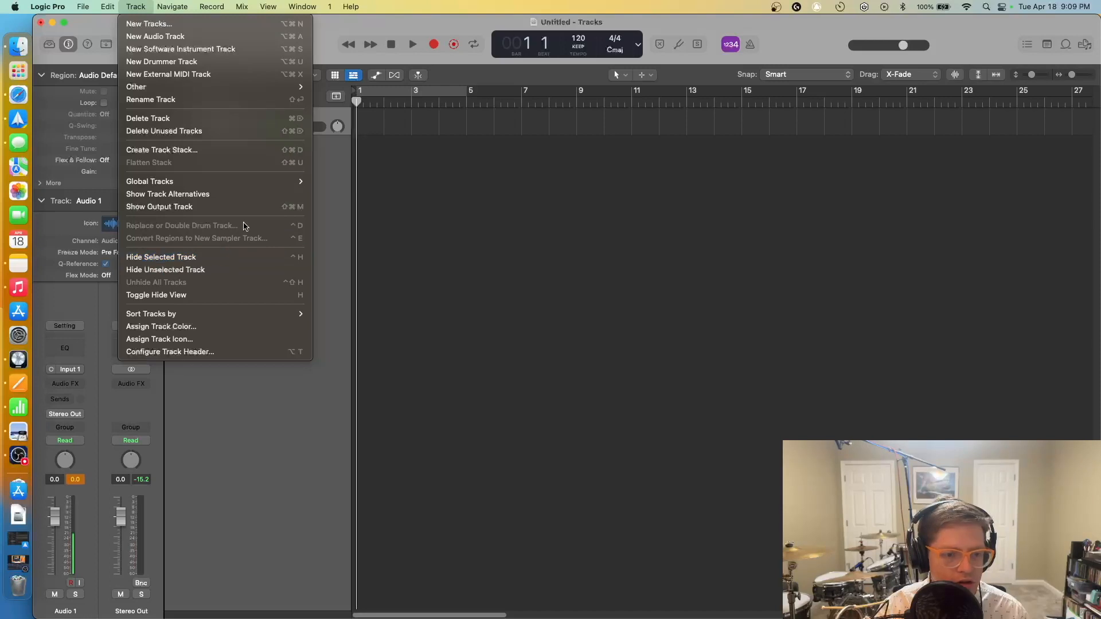
mouse_move(47, 6)
mouse_move(86, 42)
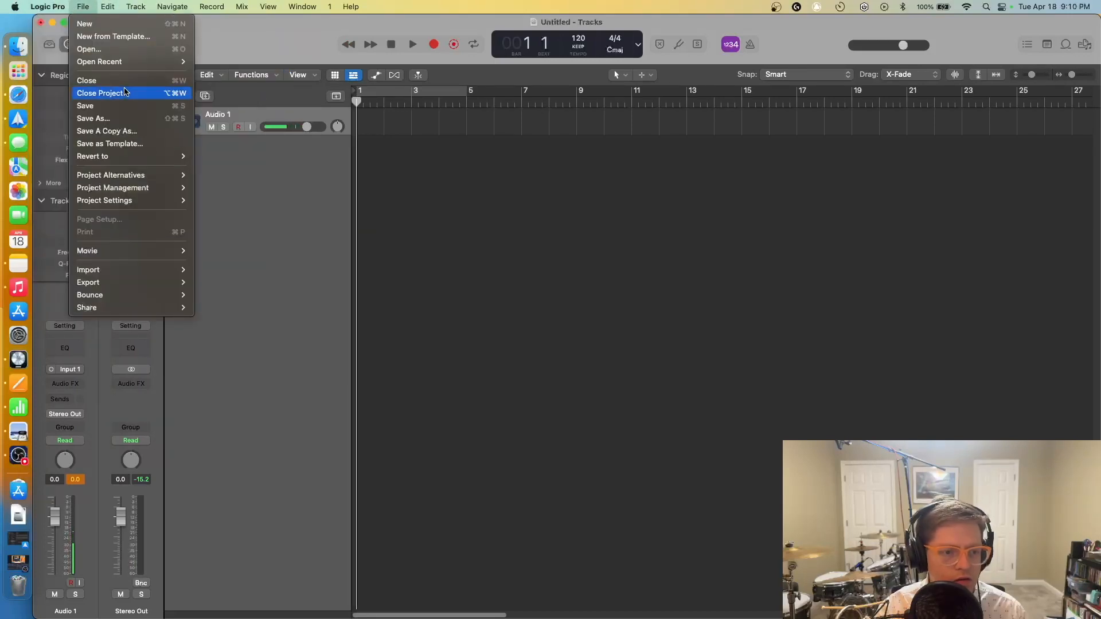
mouse_move(160, 200)
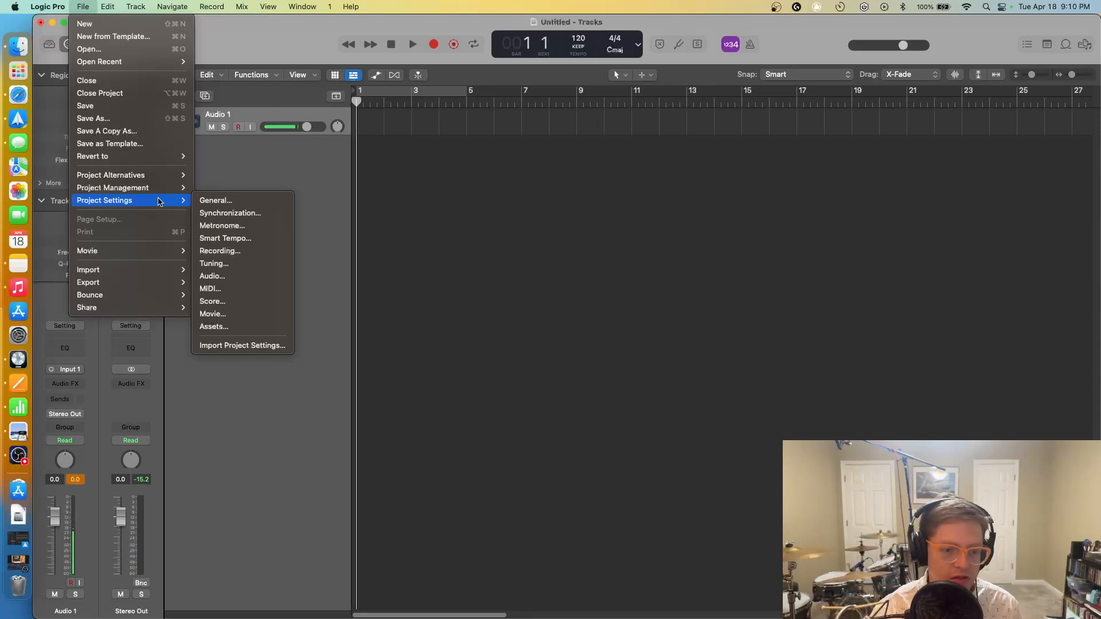
click(210, 202)
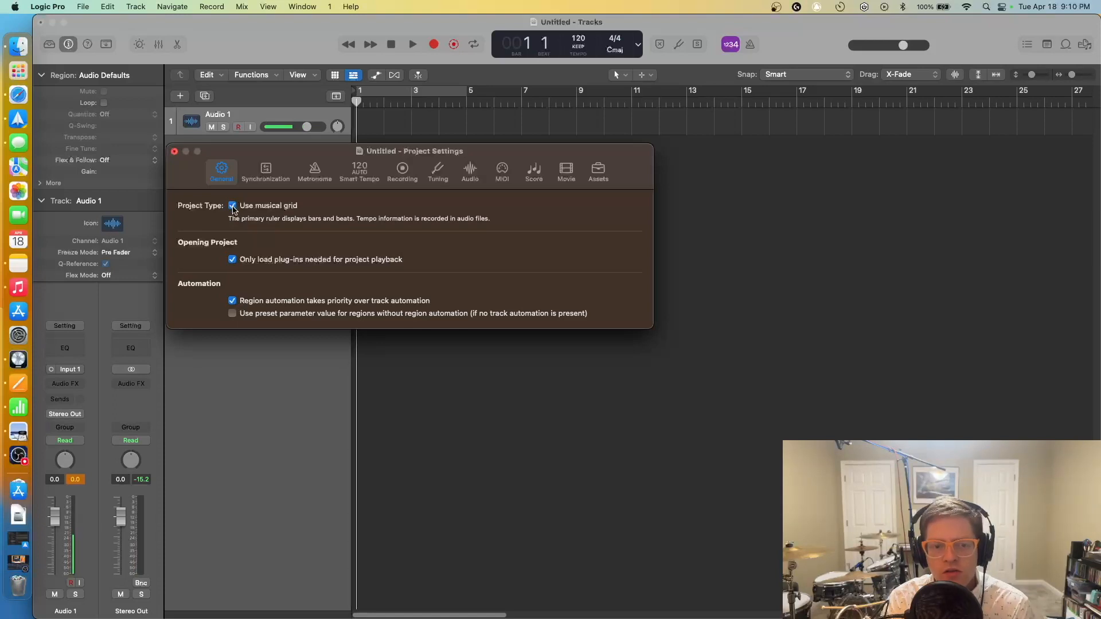
click(232, 206)
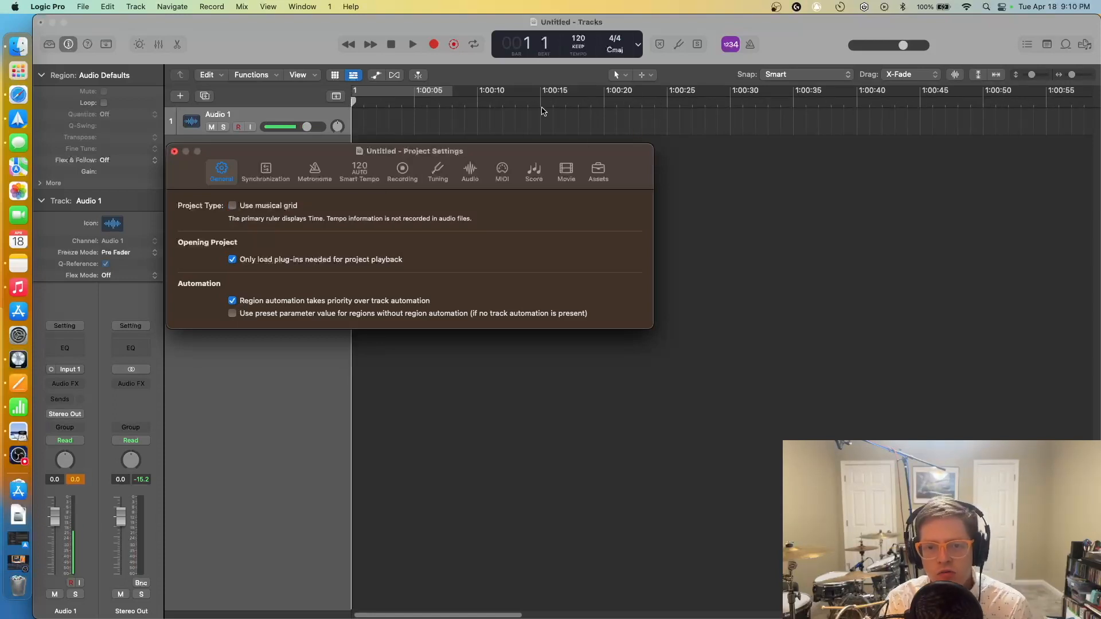
click(174, 152)
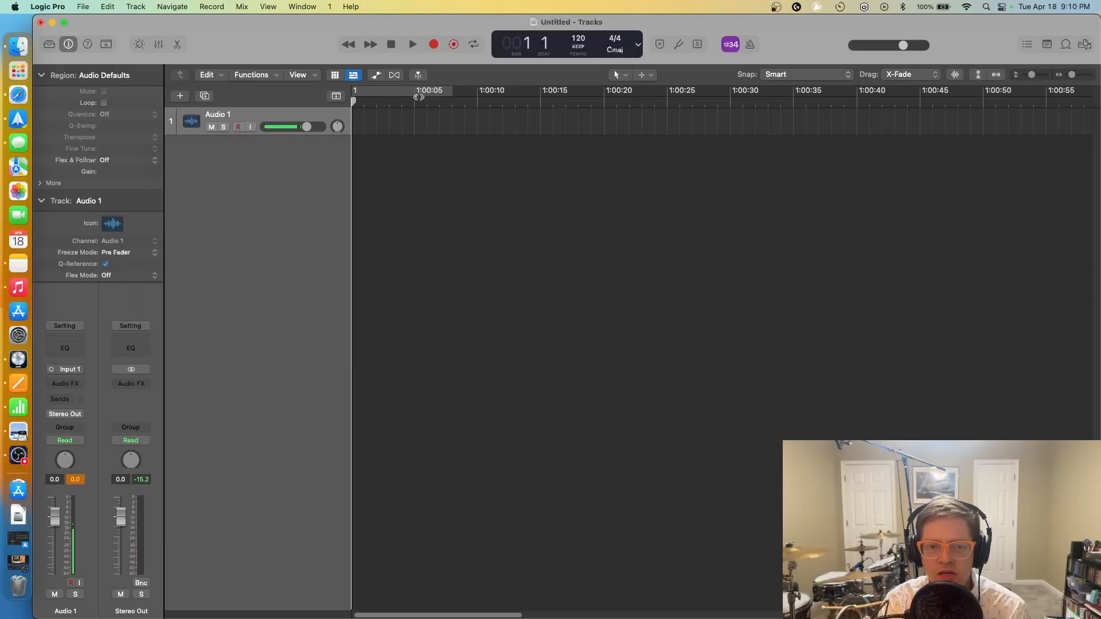
mouse_move(407, 92)
mouse_down()
mouse_move(442, 92)
mouse_move(367, 92)
mouse_move(406, 92)
mouse_up()
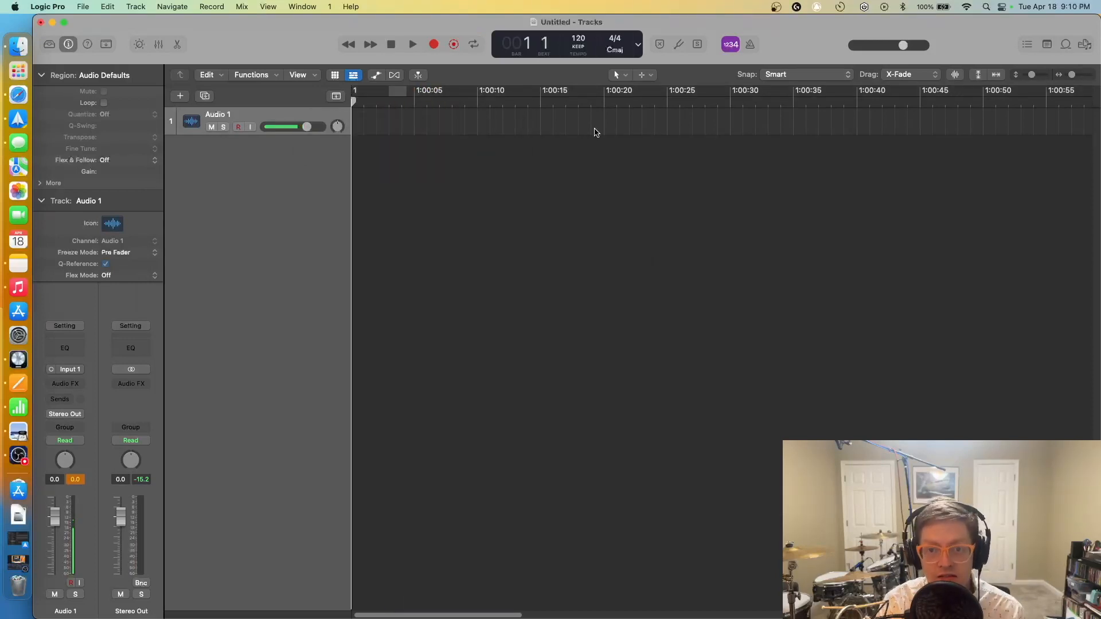
Step: Change the control bar display to Time and test it by moving the playhead to 1:00:20 and 1:00:50, then back to the start
click(638, 43)
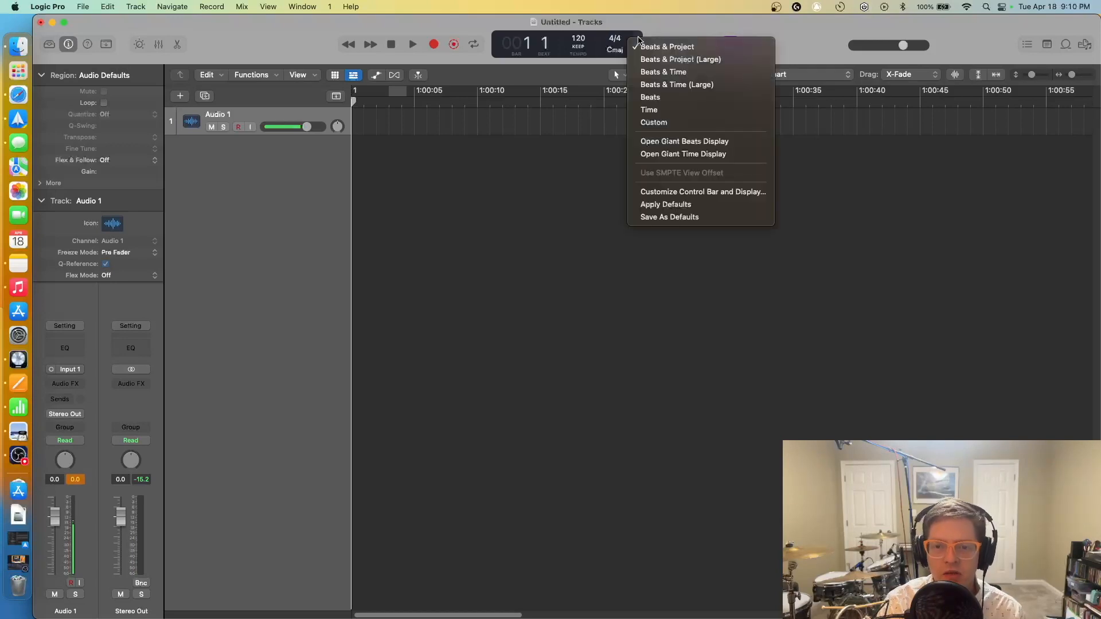
click(665, 109)
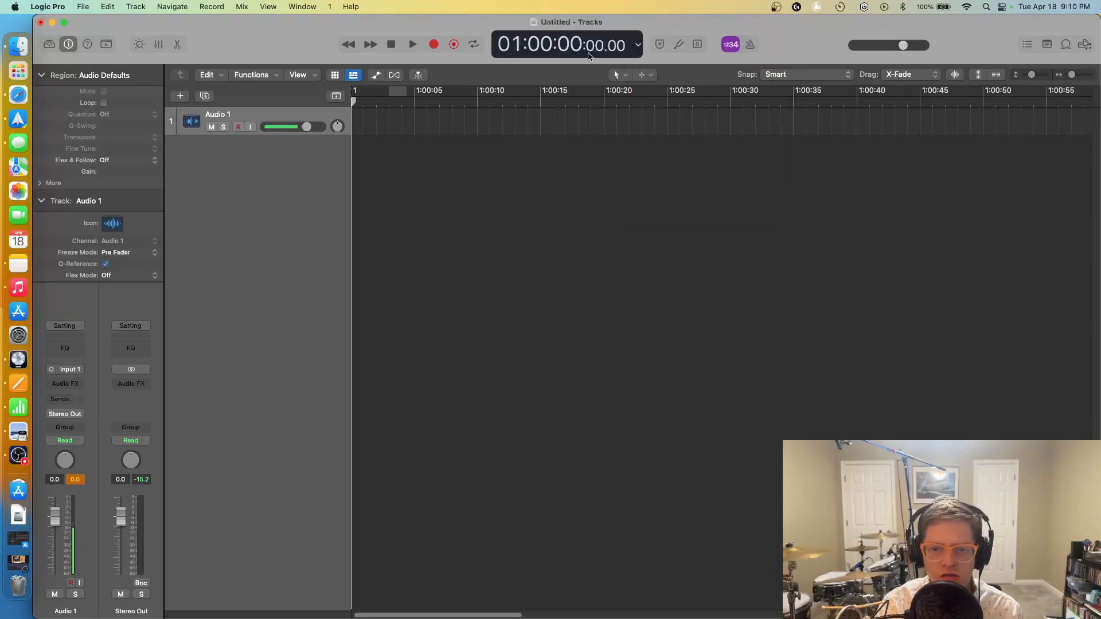
drag(355, 99, 605, 118)
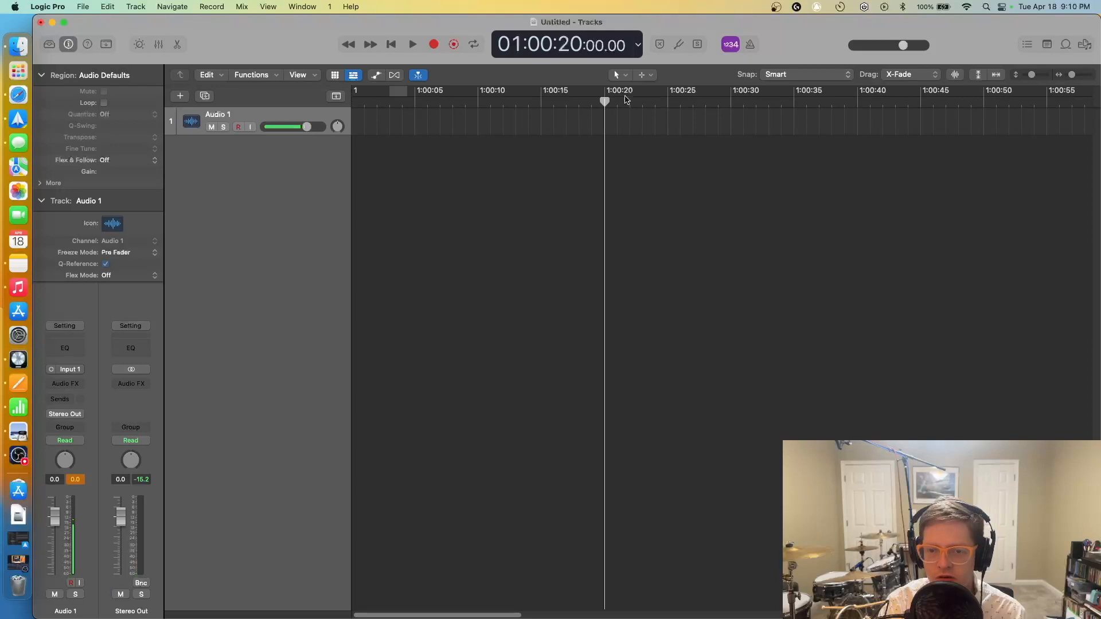
drag(602, 106, 982, 130)
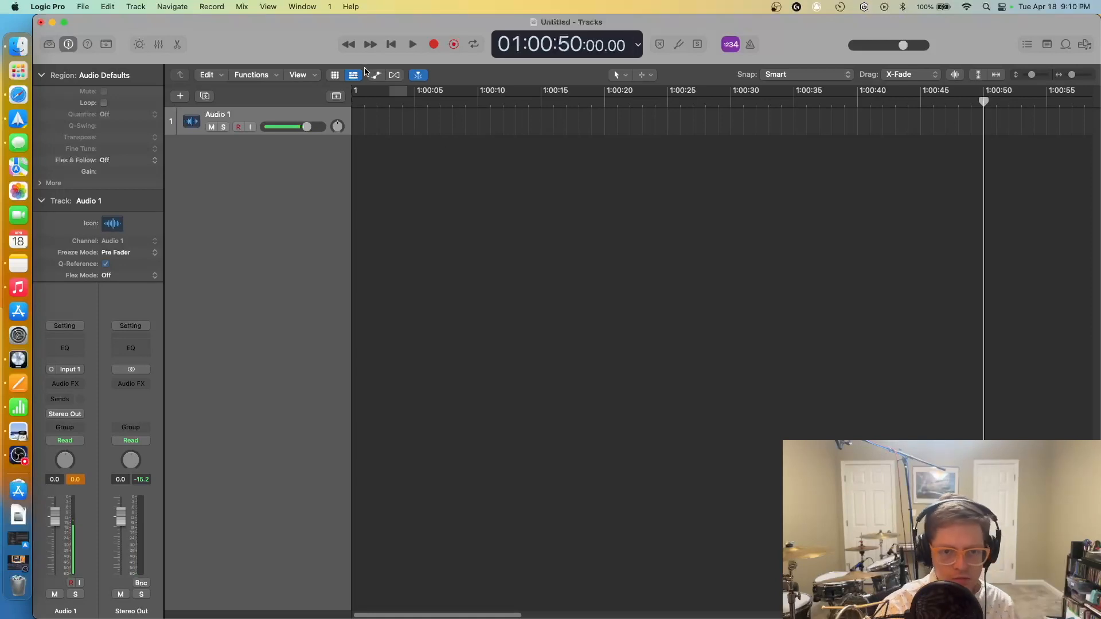
click(389, 45)
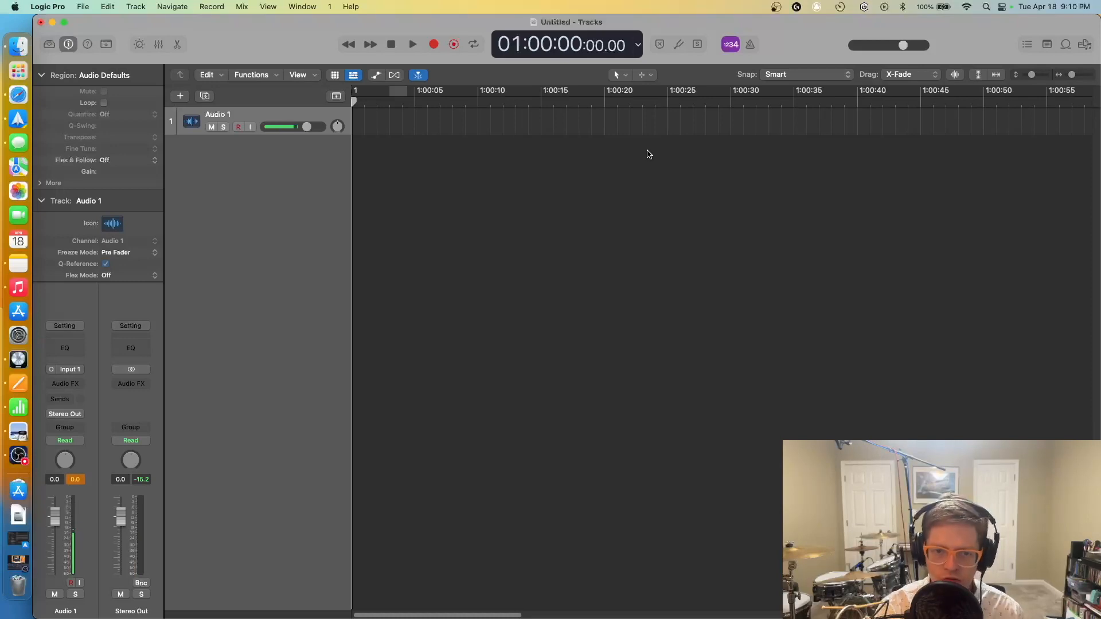
Step: Turn off the count-in and record a voice take of about 13 seconds on the Audio 1 track
click(730, 45)
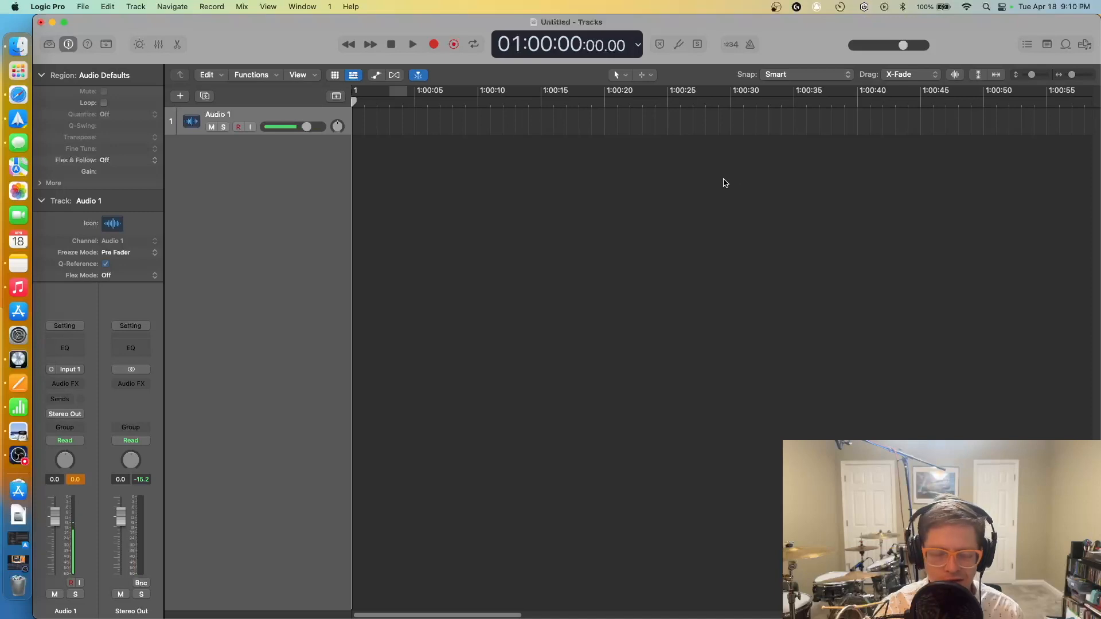
key(r)
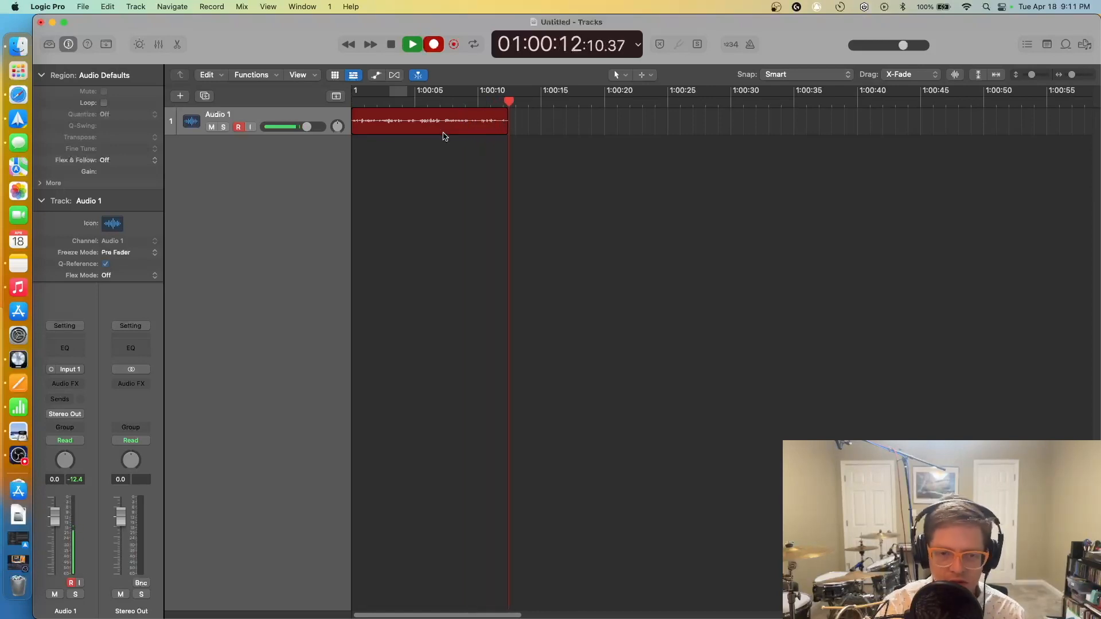
click(391, 44)
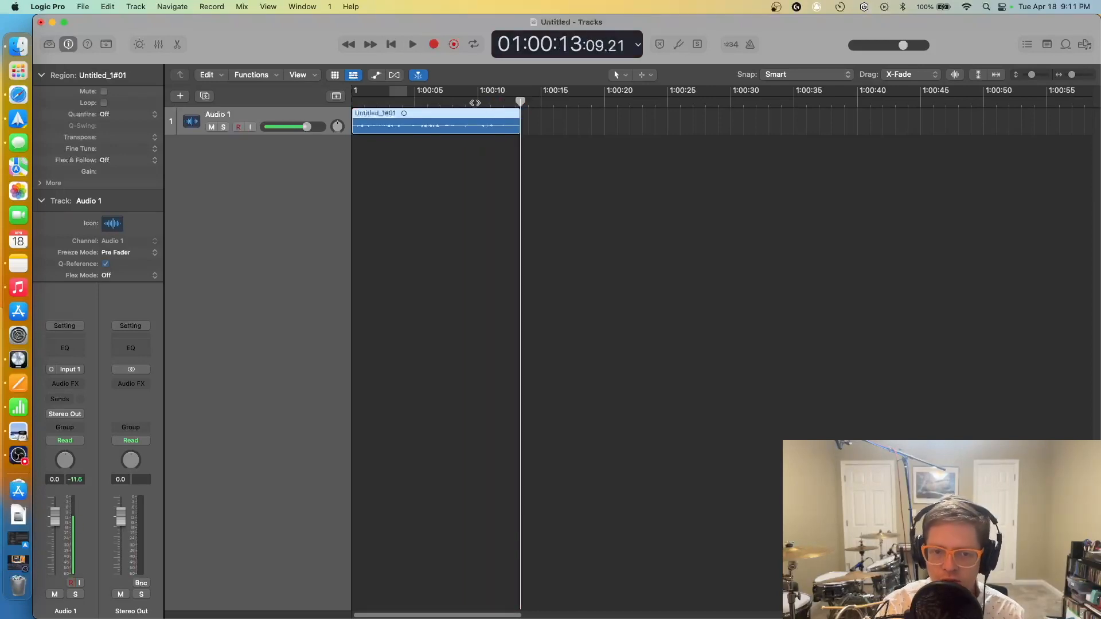
Step: Play back the recorded voice take from the start of the project
click(391, 44)
click(413, 45)
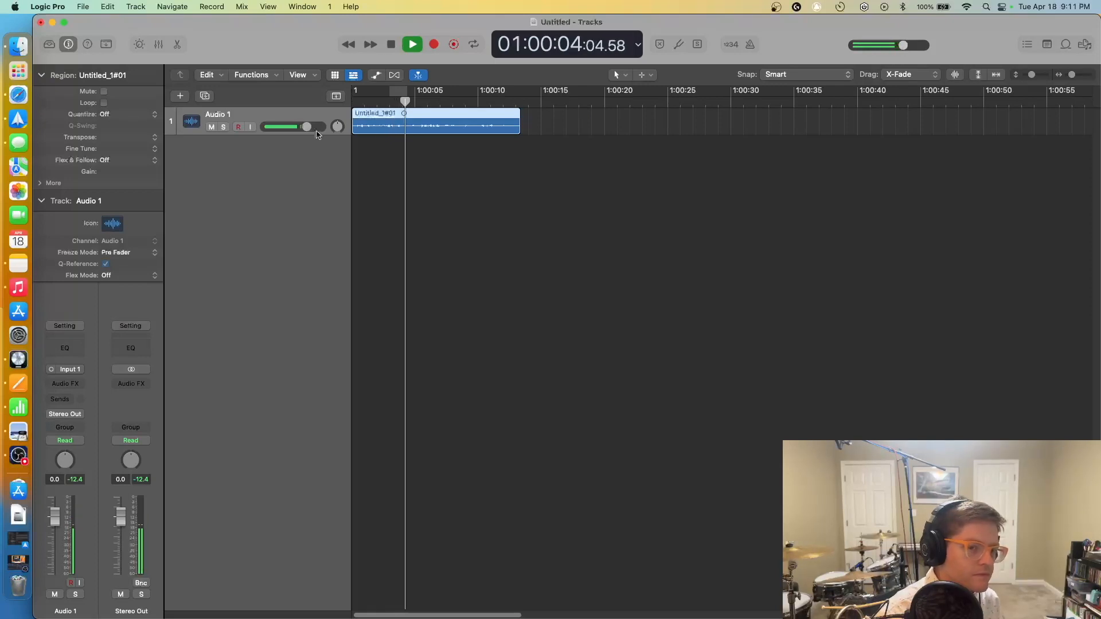
Step: Lower the Audio 1 track volume to -5.3 dB during playback and stop playback
drag(307, 127, 337, 123)
key(space)
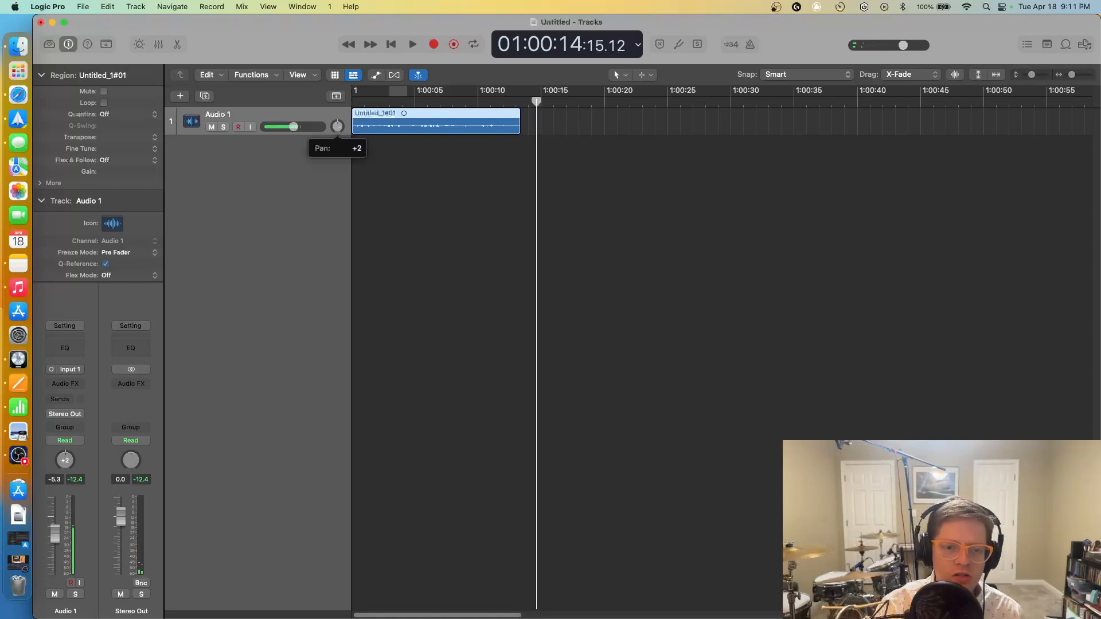
click(442, 175)
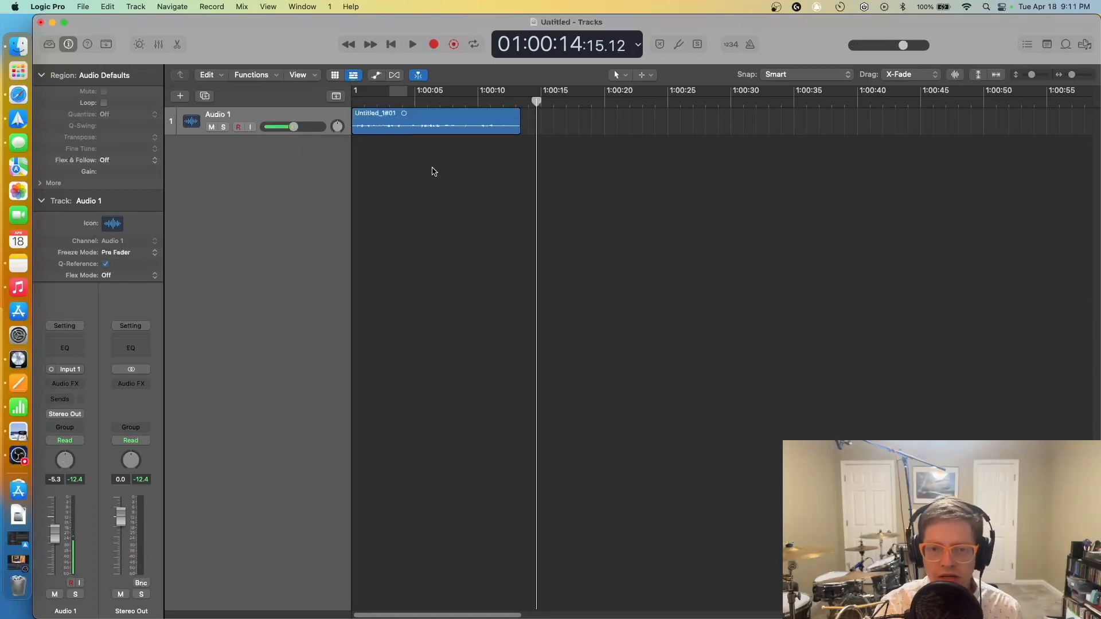
drag(518, 126, 553, 170)
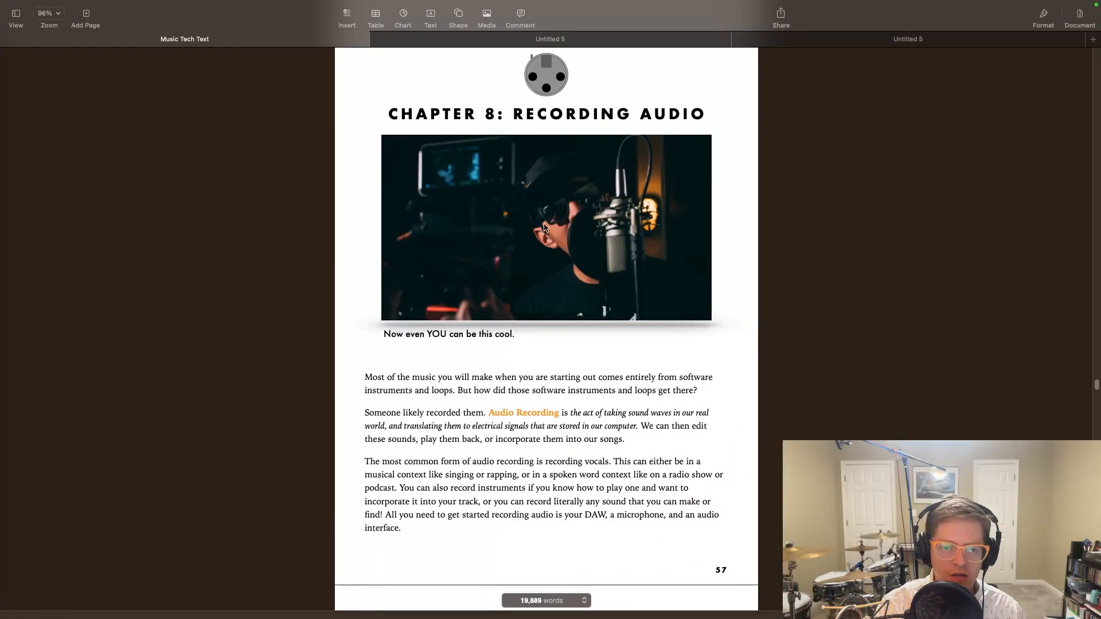
Step: Find the Editing Audio section in Chapter 8 of the Music Tech Text document, then return to Logic Pro
scroll(533, 241, down, 15)
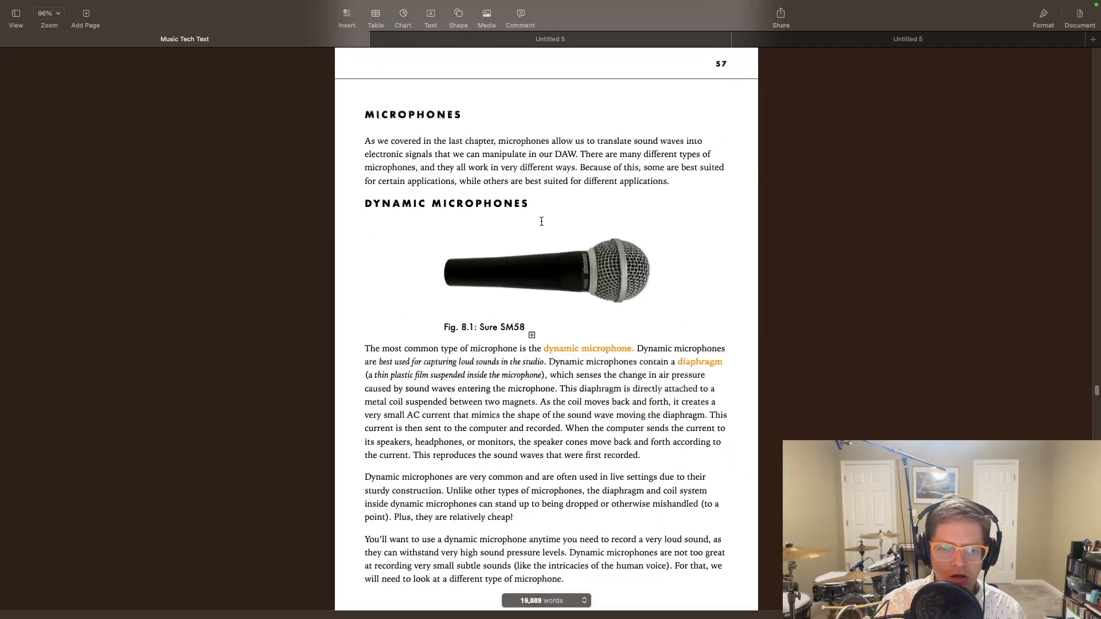
scroll(539, 222, down, 18)
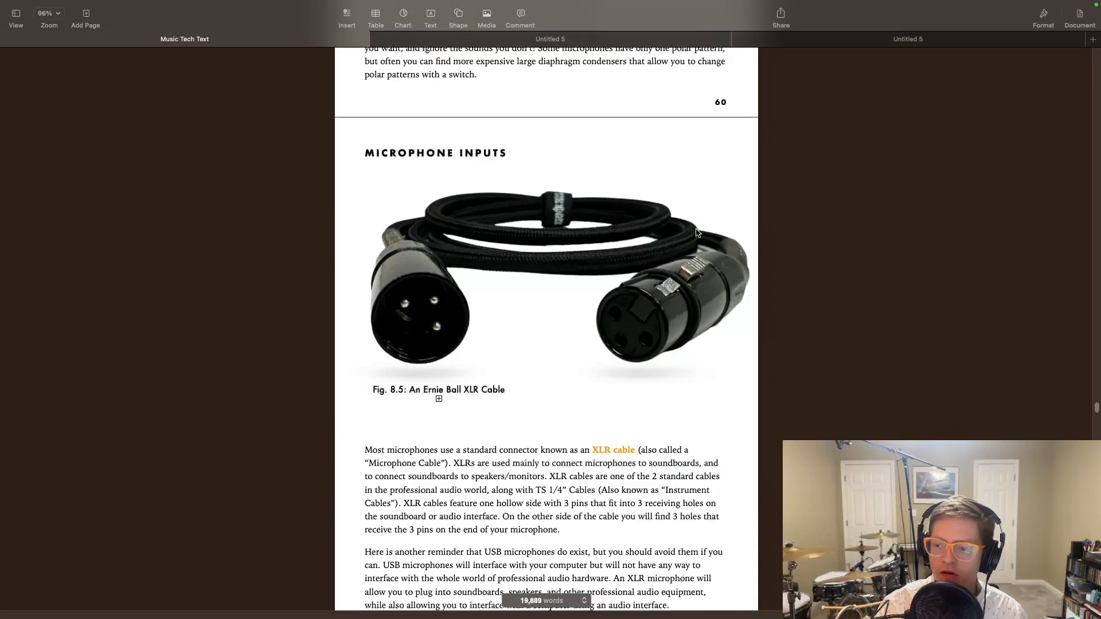
drag(1097, 408, 1100, 438)
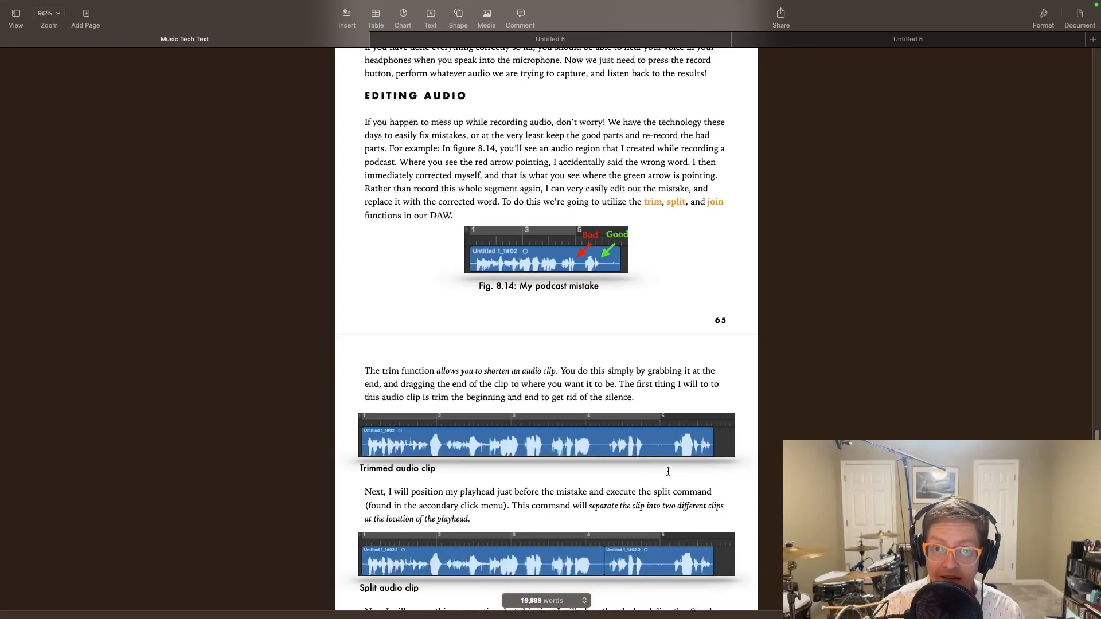
key(ctrl+Left)
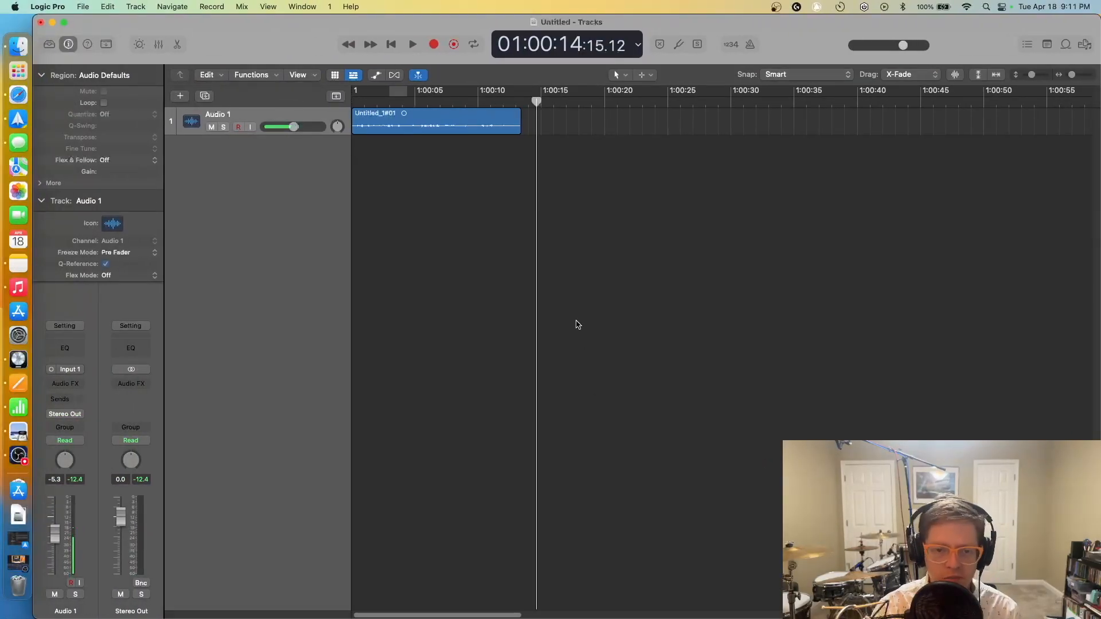
Step: Delete the first voice take from the Audio 1 track together with its recorded audio file
drag(481, 238, 390, 141)
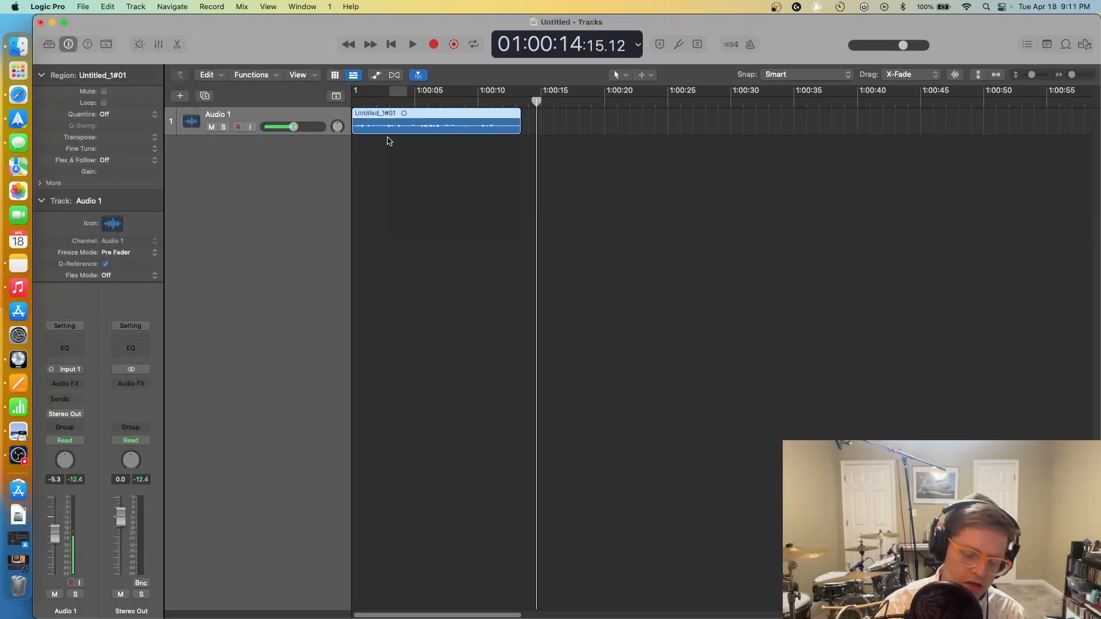
key(Delete)
click(661, 241)
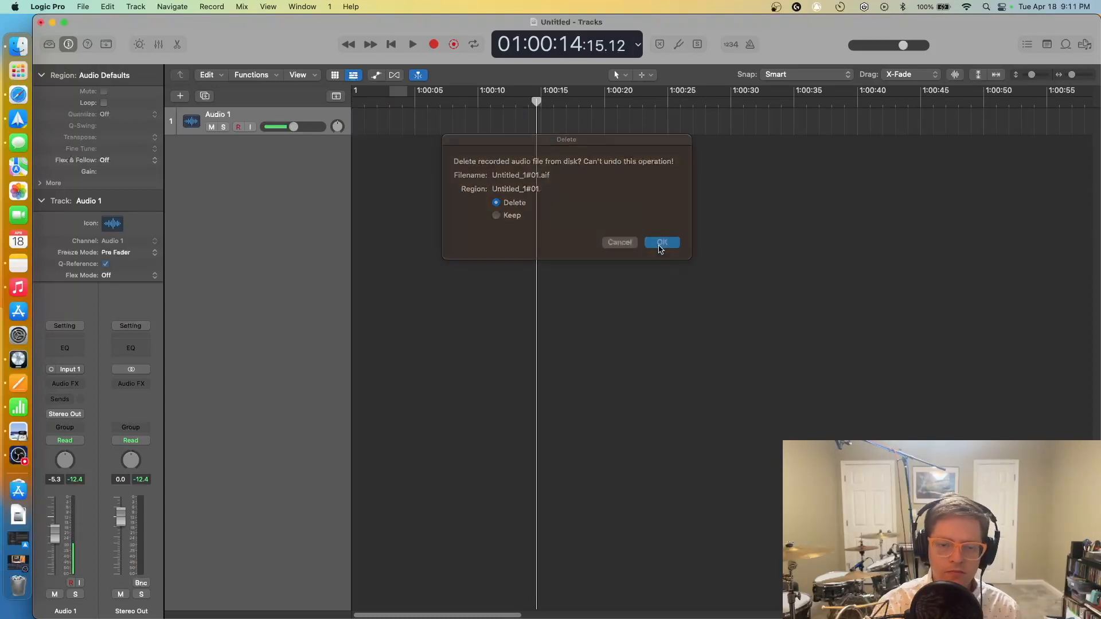
Step: Record a new voice take of about 21 seconds on Audio 1 from the start of the project
click(391, 44)
click(433, 45)
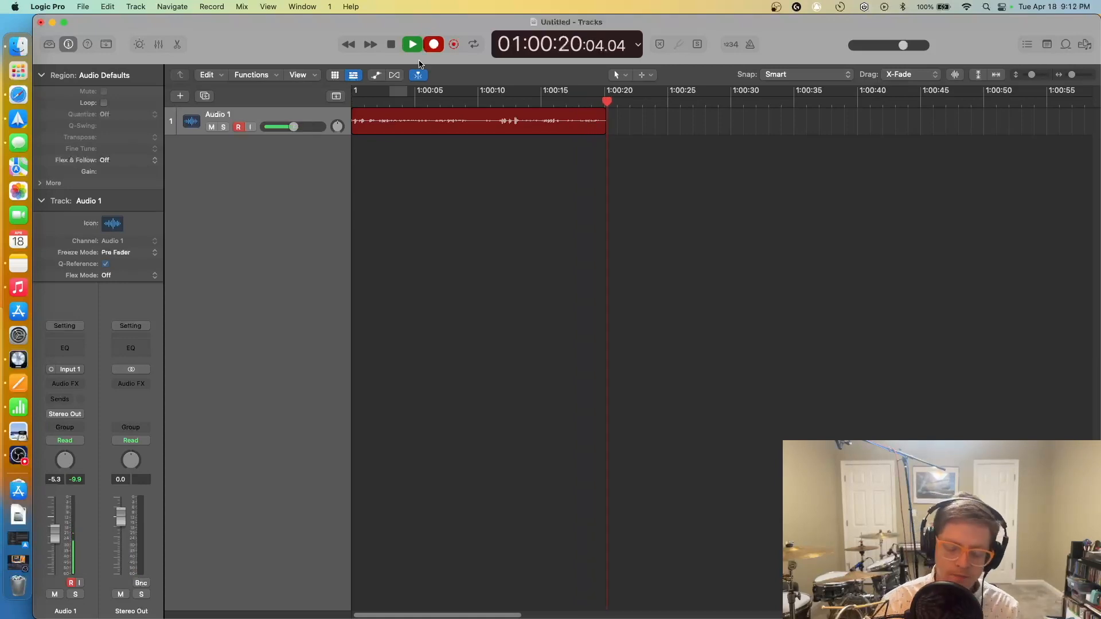
key(space)
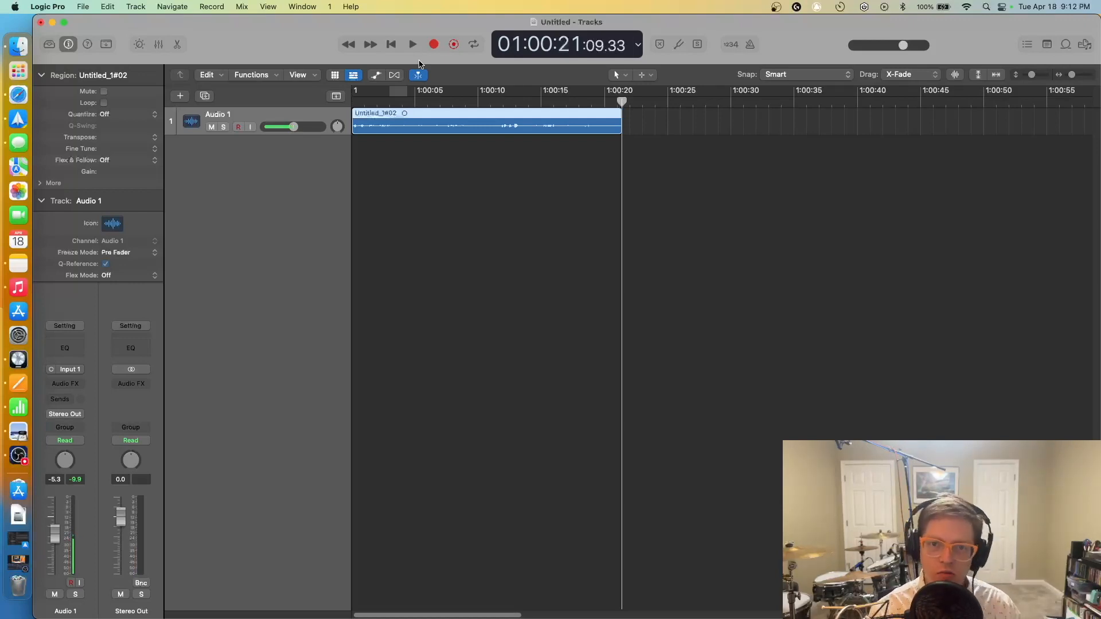
Step: Play back the new take from about the six-second mark and zoom in horizontally on its waveform
click(437, 102)
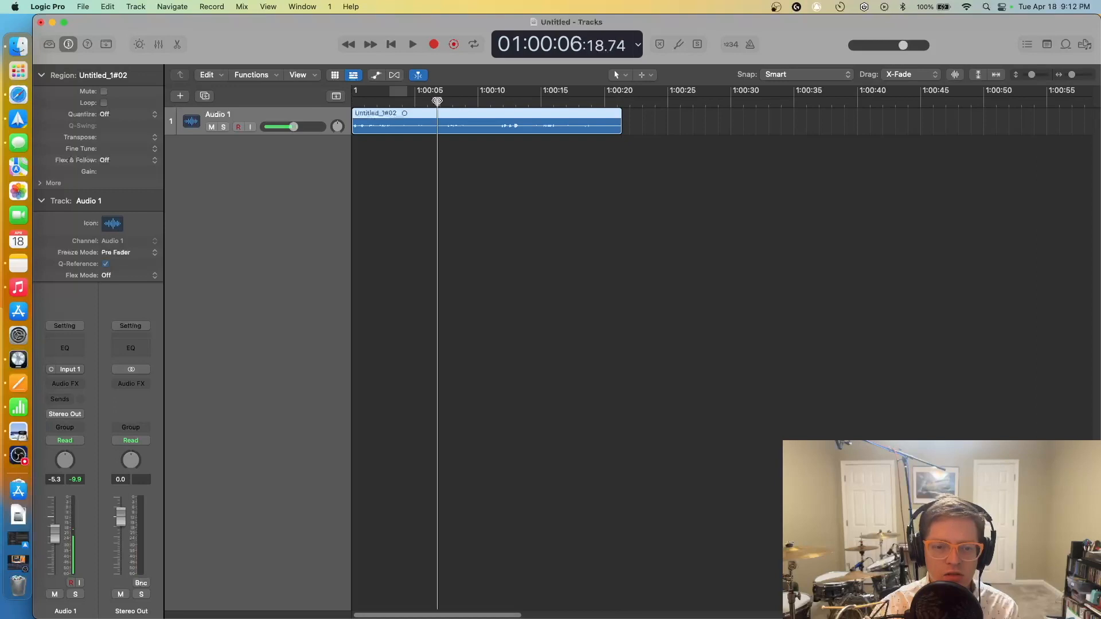
key(space)
click(419, 103)
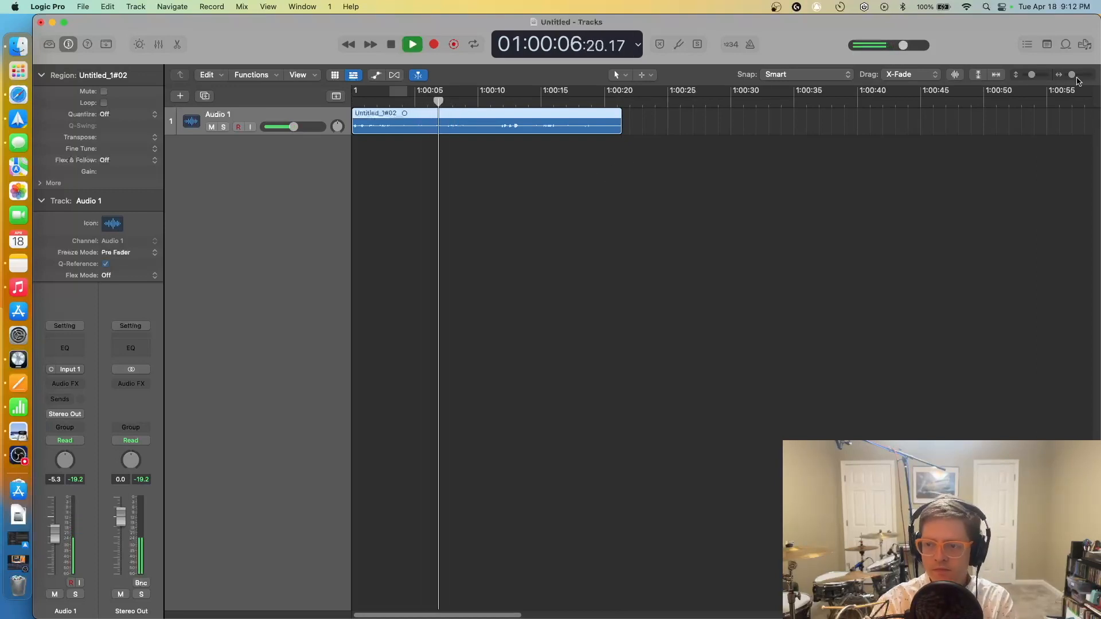
drag(1072, 75, 1080, 81)
key(space)
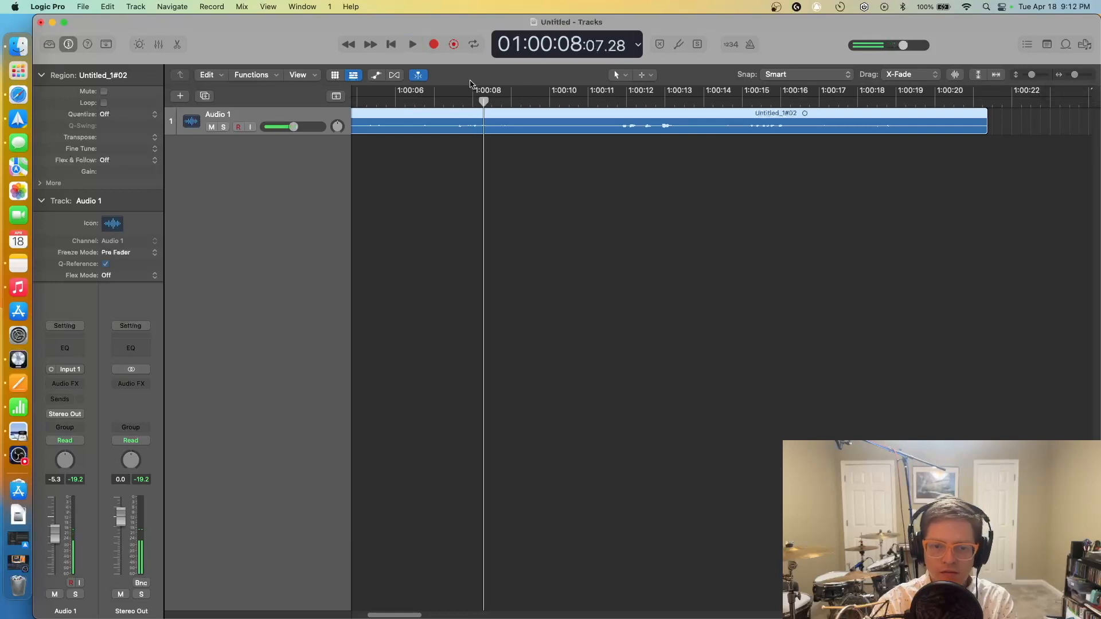
Step: Replay the passage around six seconds to locate where the mistake begins and place the playhead at 01:00:06:06.20
click(432, 104)
click(383, 101)
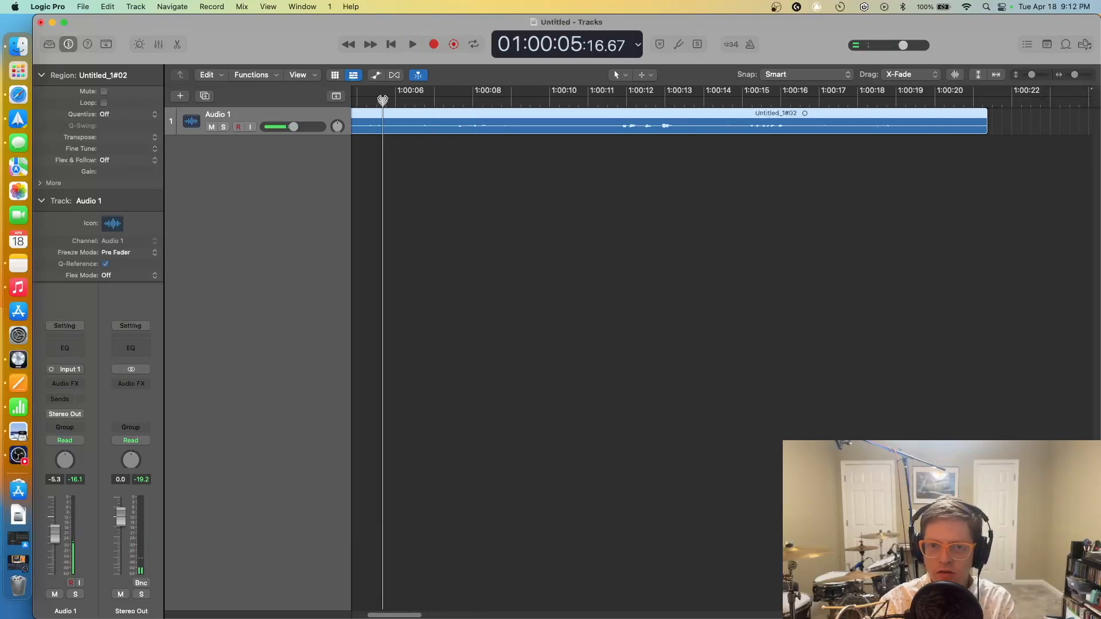
key(space)
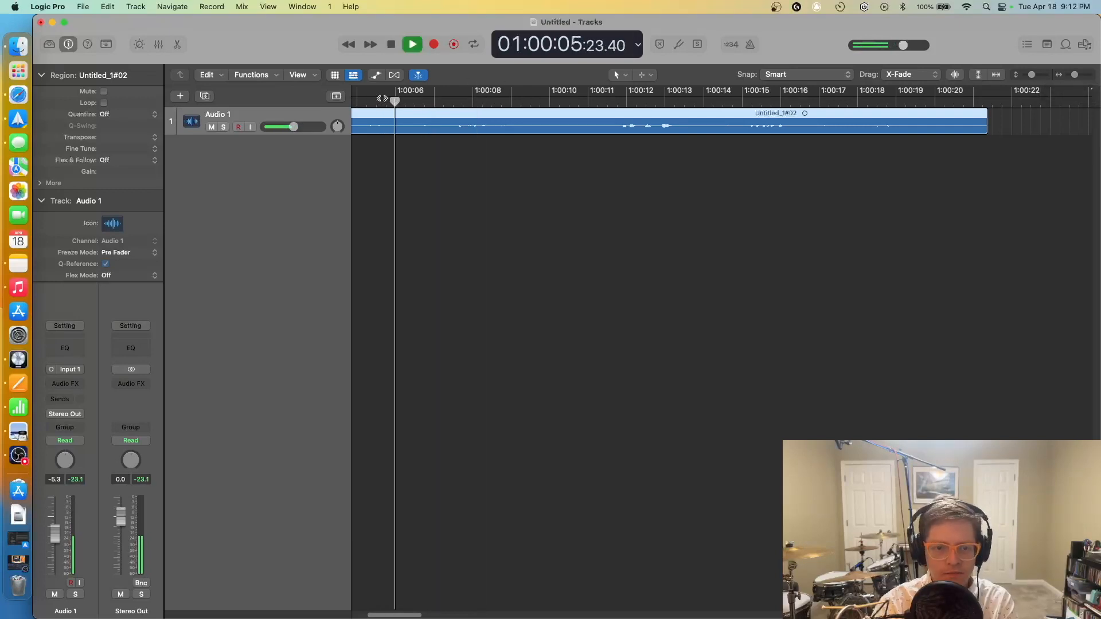
click(417, 101)
click(404, 101)
click(373, 101)
key(space)
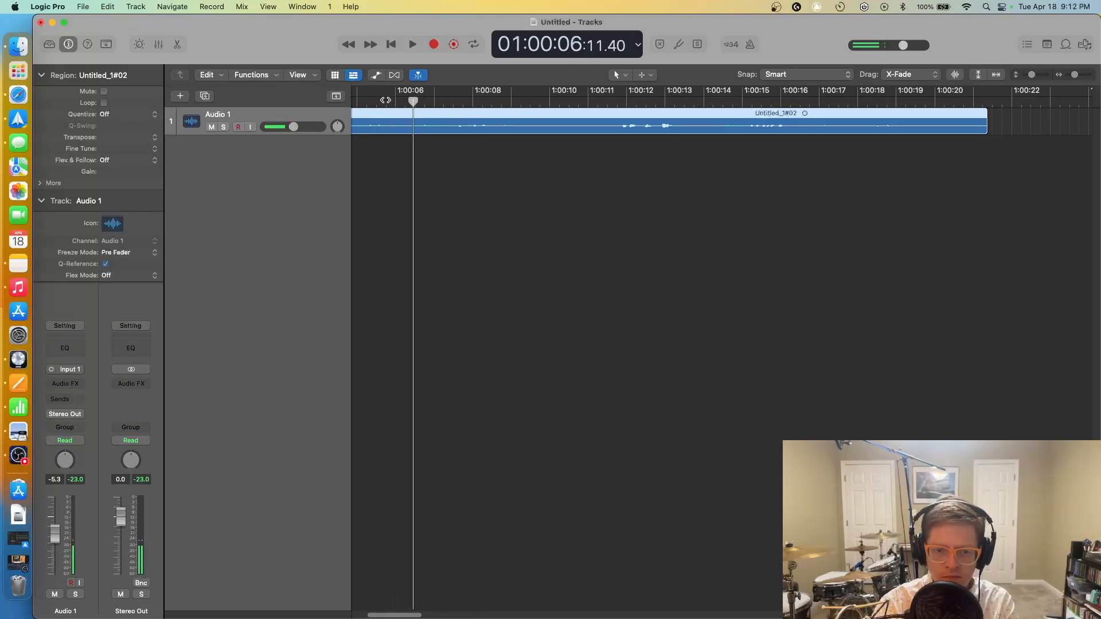
click(415, 102)
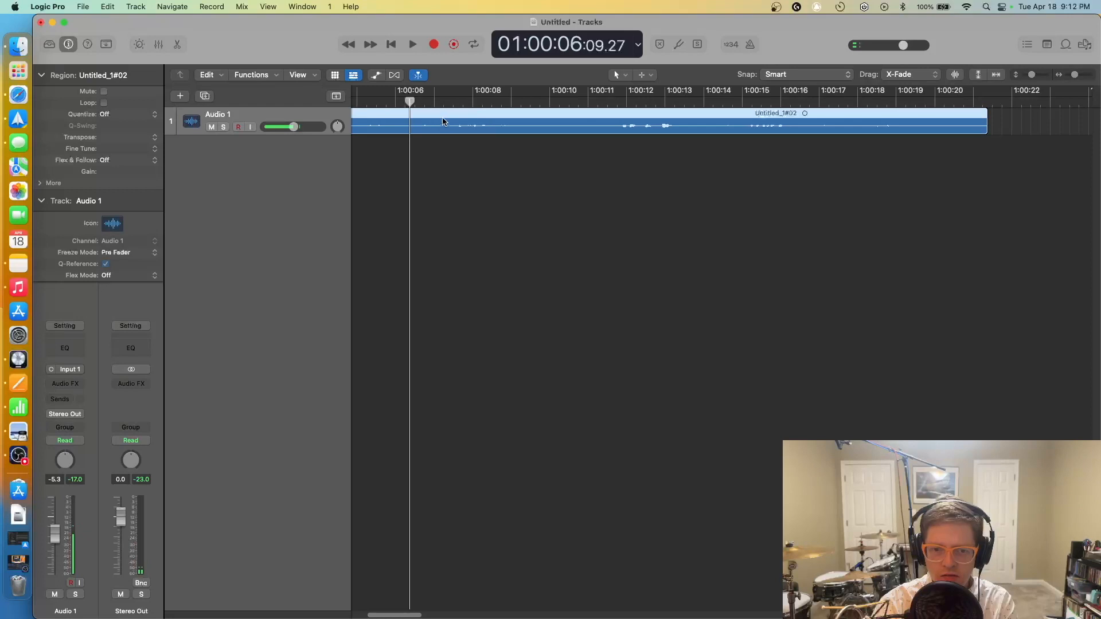
key(space)
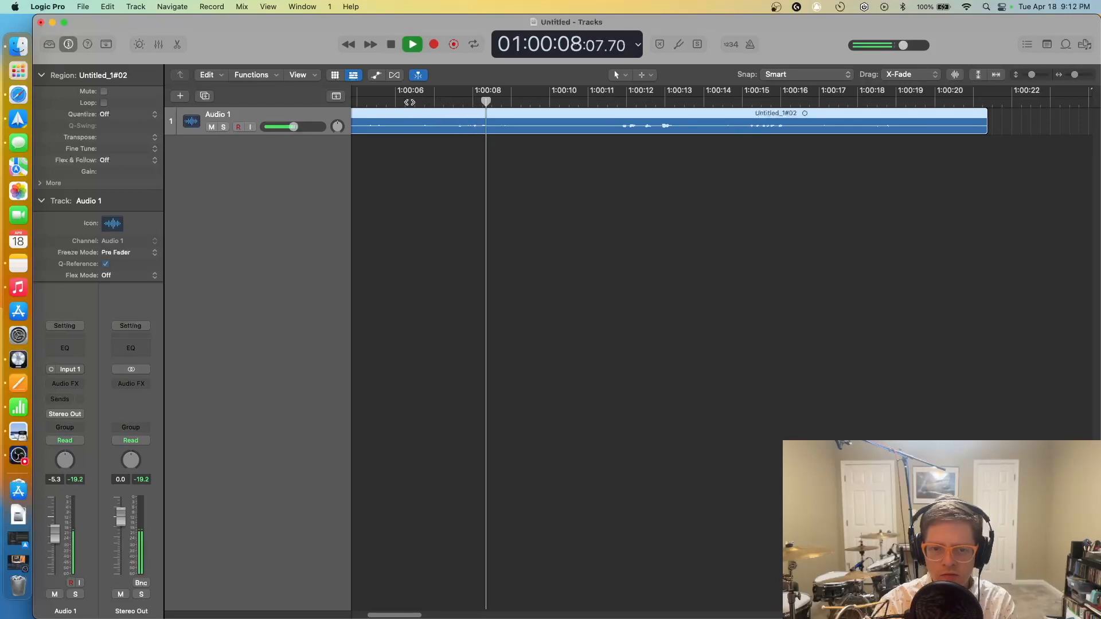
key(space)
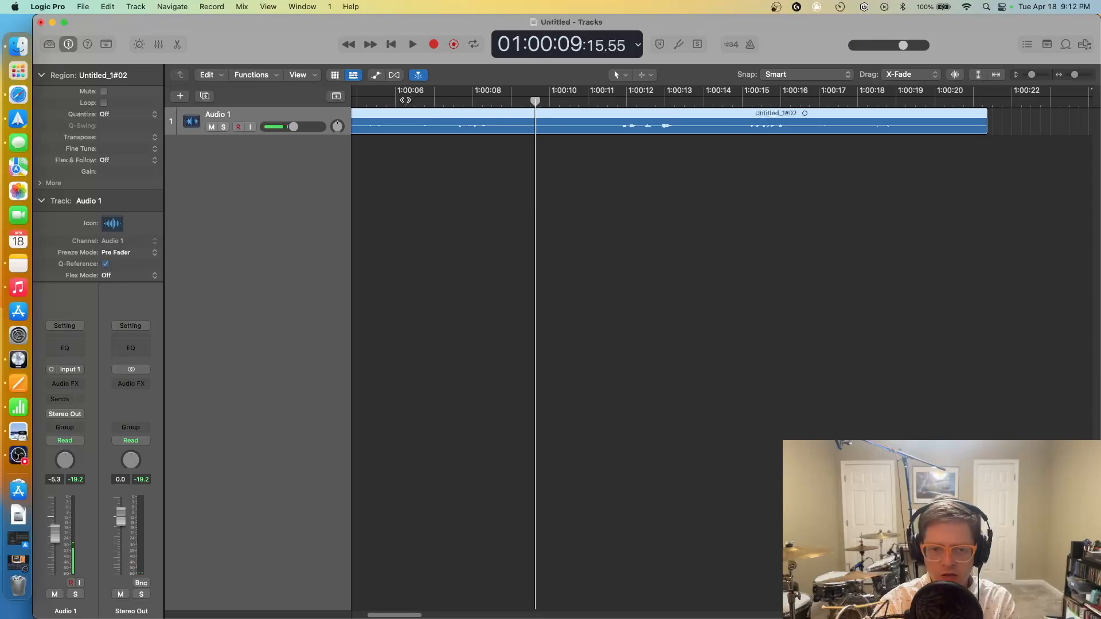
click(406, 99)
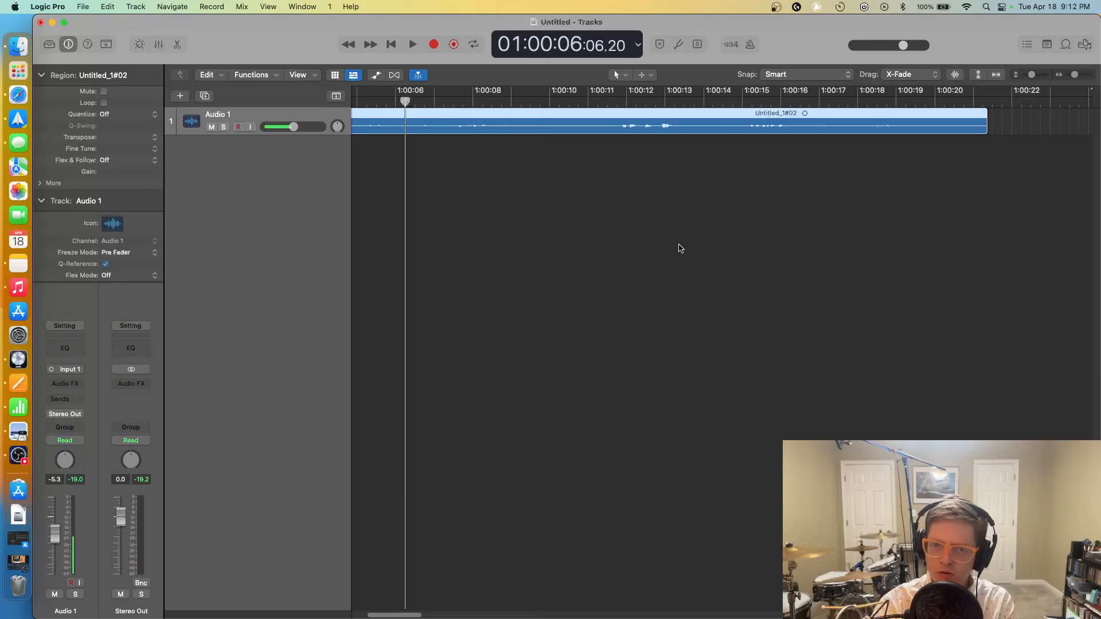
Step: Review the Music Tech Text instructions on splitting a clip before and after a mistake, then return to Logic Pro
click(682, 245)
click(399, 125)
key(ctrl+Right)
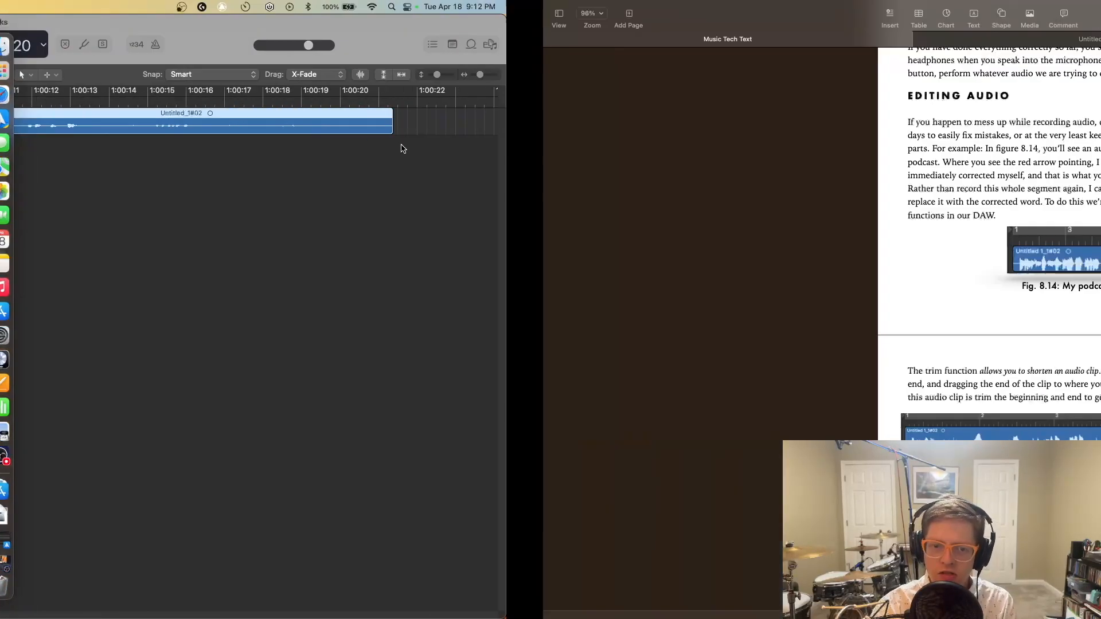
scroll(638, 450, down, 5)
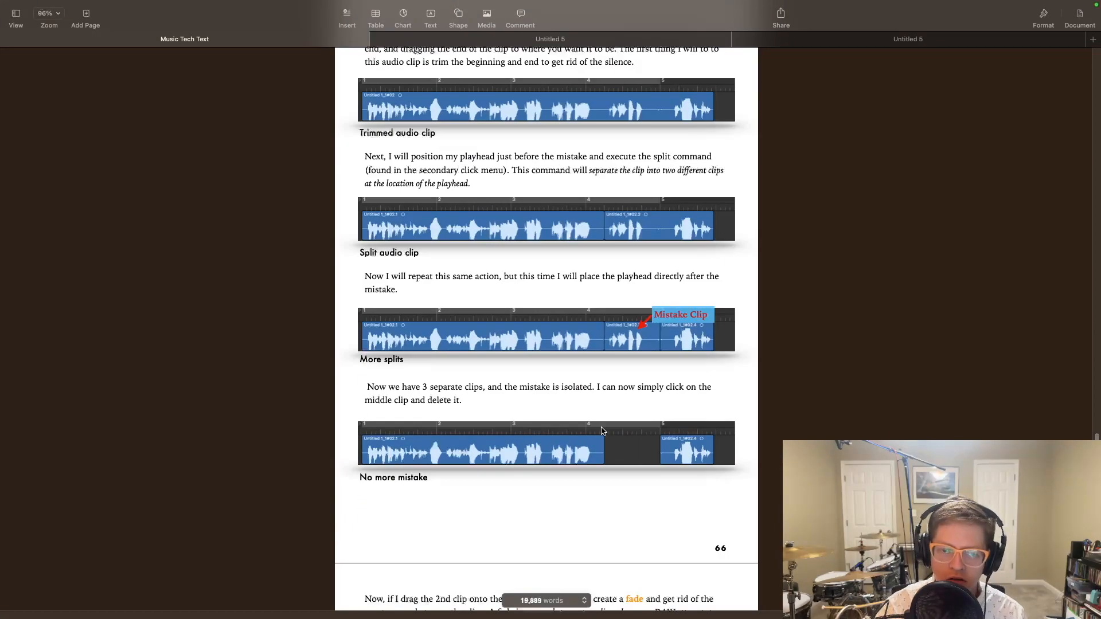
scroll(429, 278, up, 3)
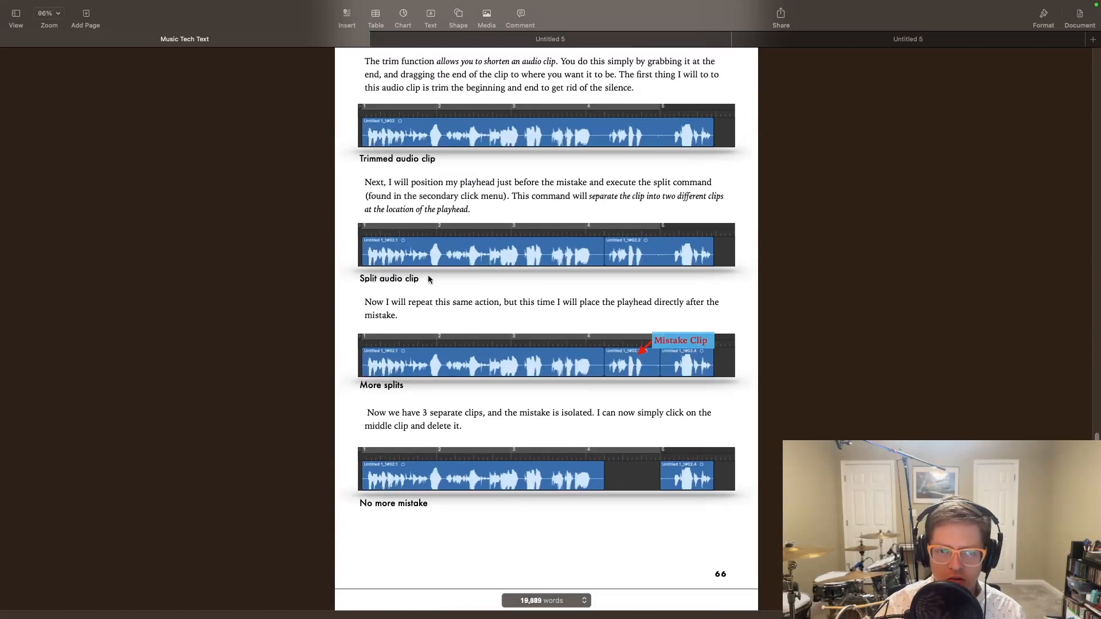
key(ctrl+Left)
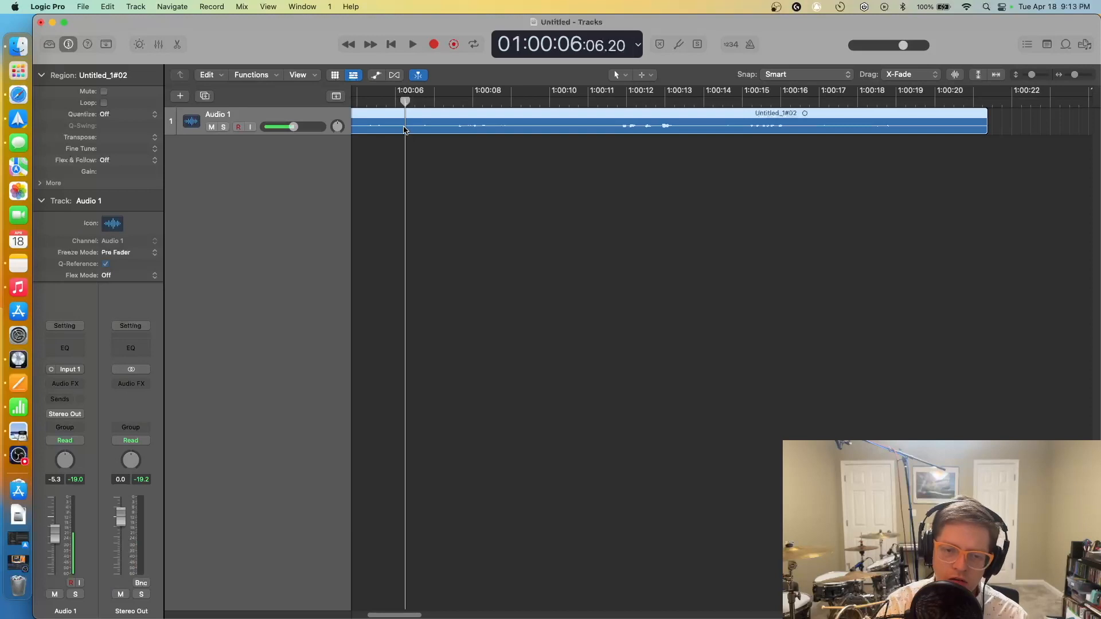
Step: Split the voice region at the playhead just before the mistake and deselect the resulting clip
right_click(404, 129)
mouse_move(467, 290)
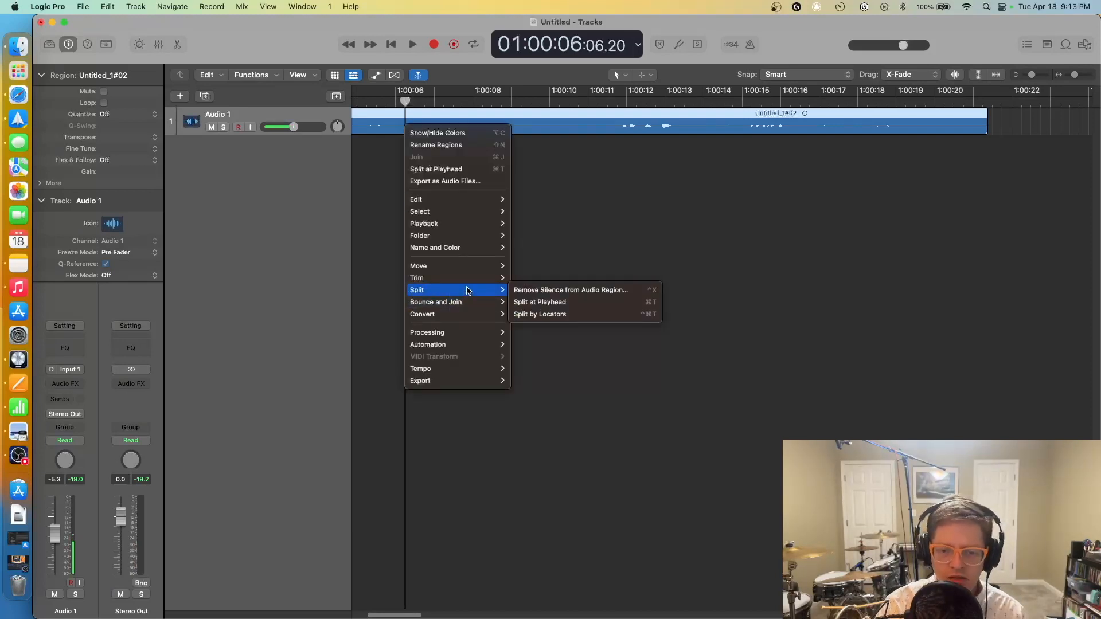
click(544, 302)
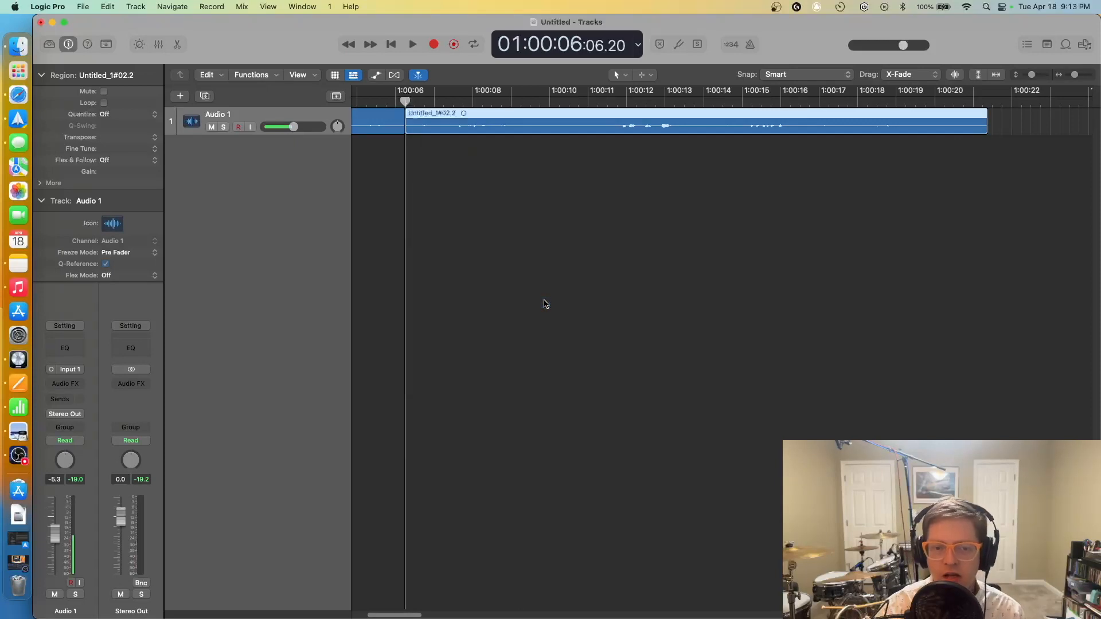
click(556, 290)
Step: Play back the second clip to locate where the mistake ends and place the playhead at 01:00:11:18.60
drag(401, 102, 559, 103)
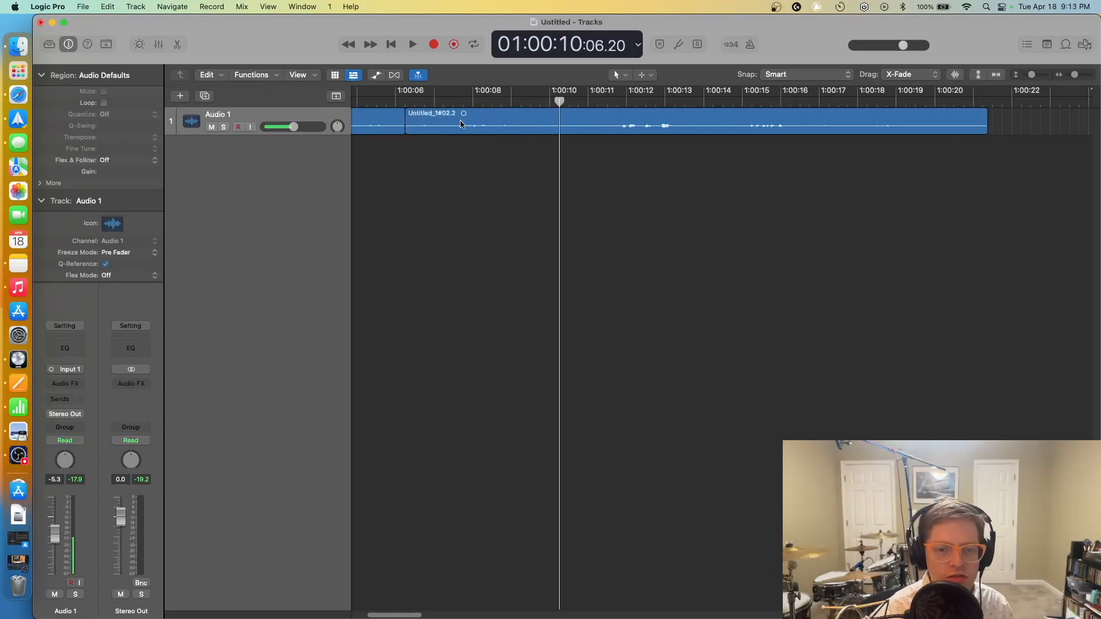
click(404, 98)
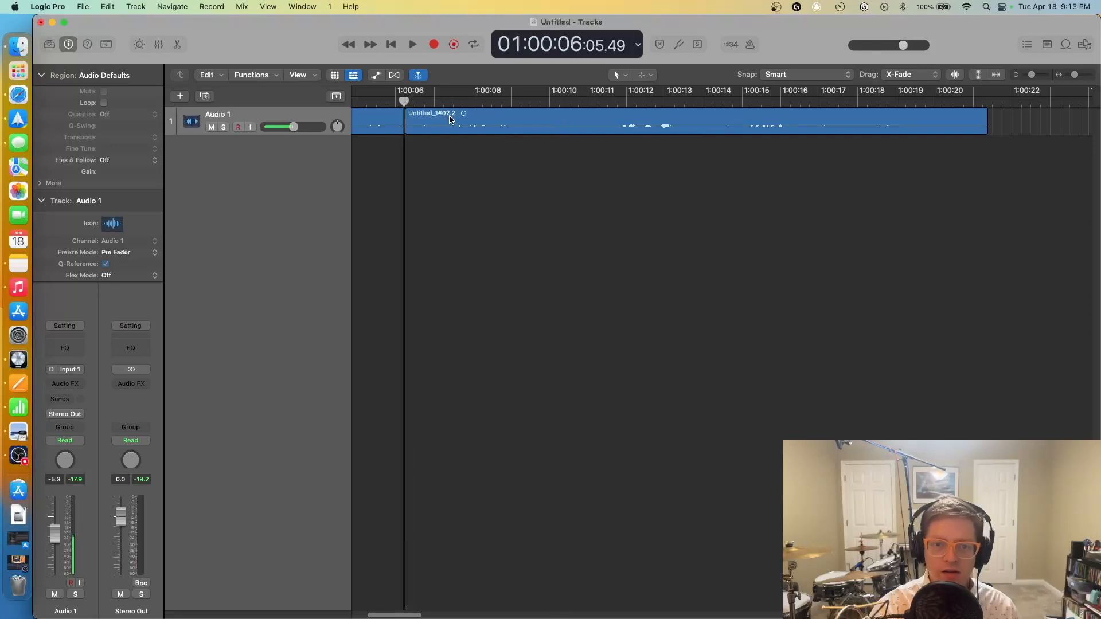
key(space)
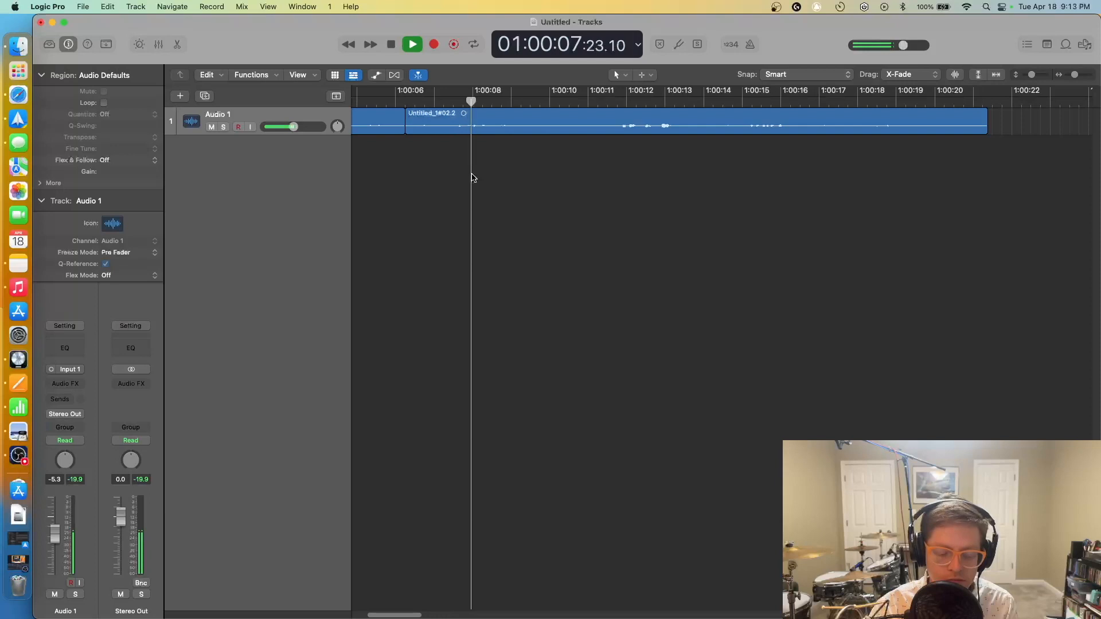
key(space)
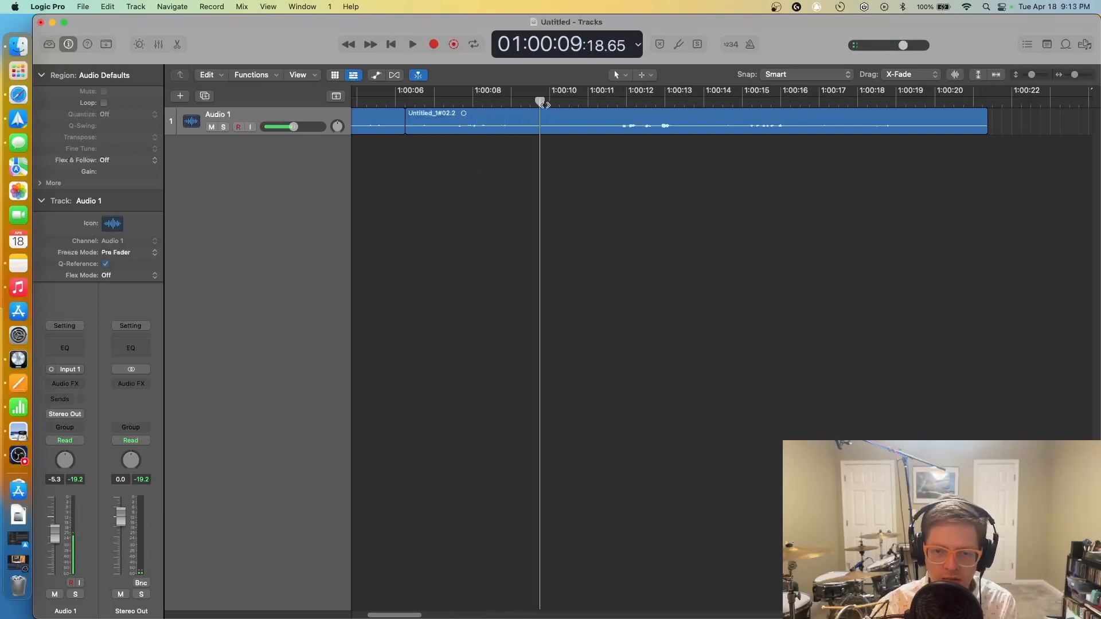
key(space)
key(space)
click(554, 102)
key(space)
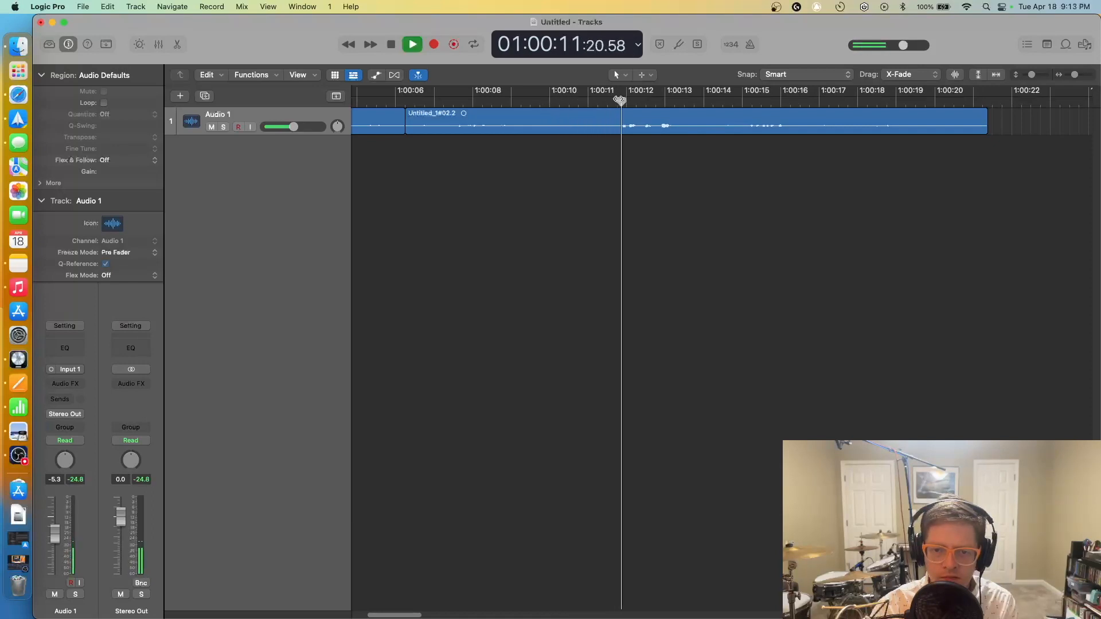
key(space)
drag(635, 103, 621, 112)
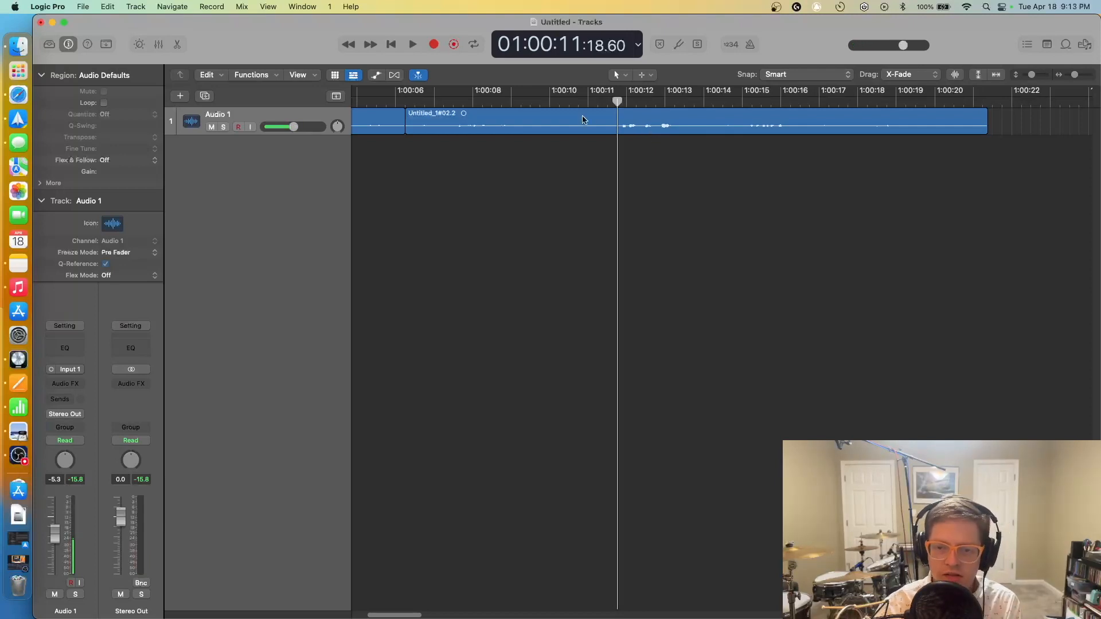
Step: Split the second clip at the playhead just after the mistake and select the isolated middle clip
click(623, 125)
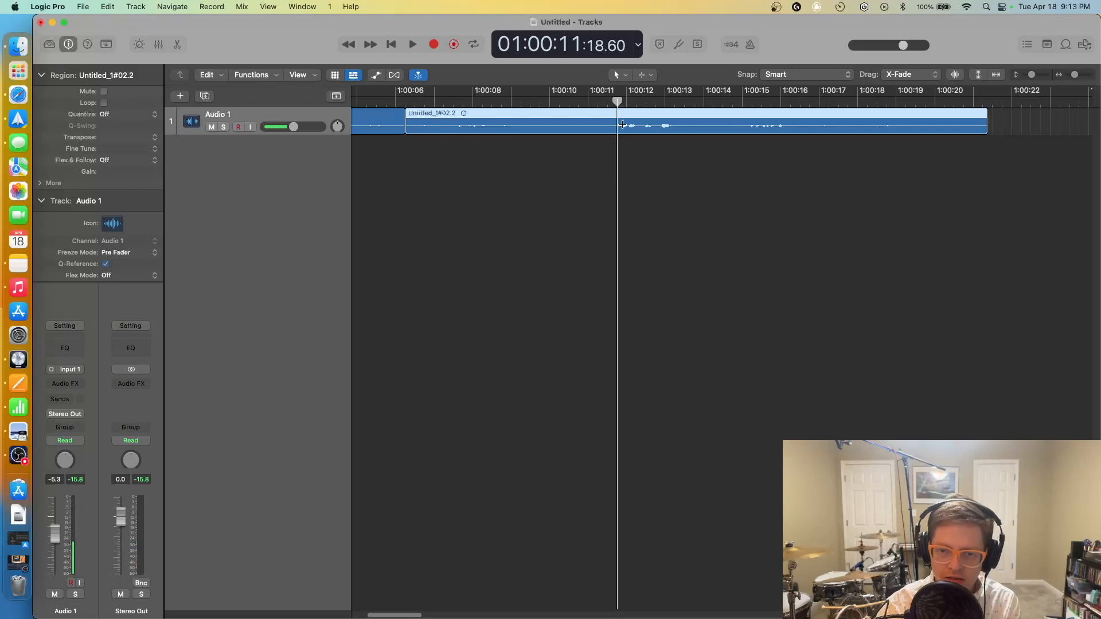
key(super+t)
click(589, 143)
click(570, 127)
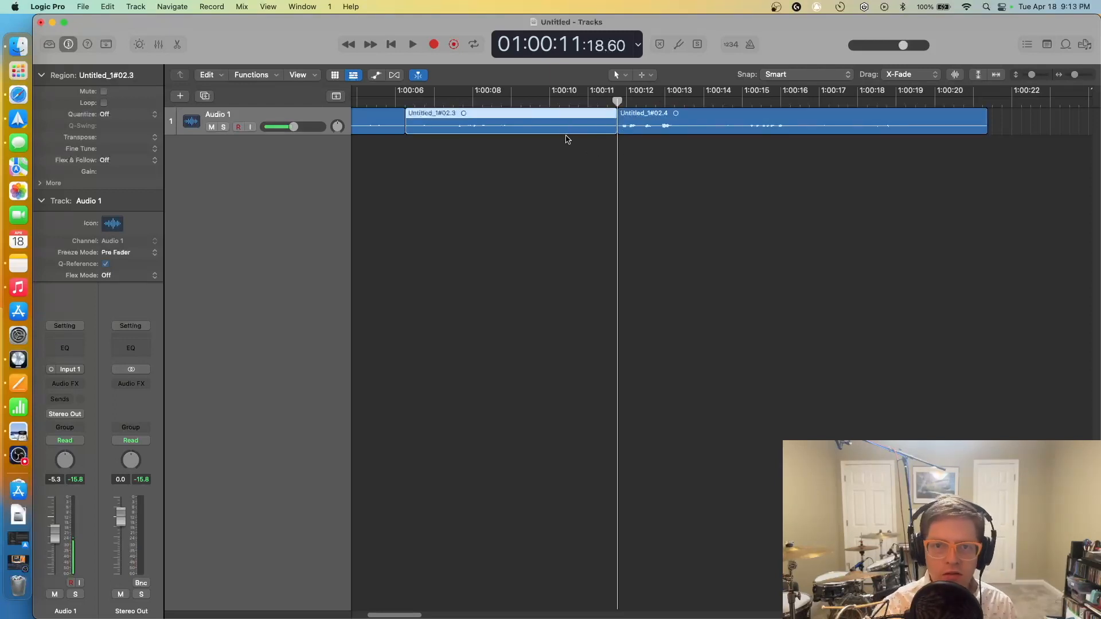
Step: Delete the isolated mistake clip and move the remaining clip back against the end of the first voice clip
key(Delete)
drag(649, 130, 439, 118)
drag(402, 614, 391, 614)
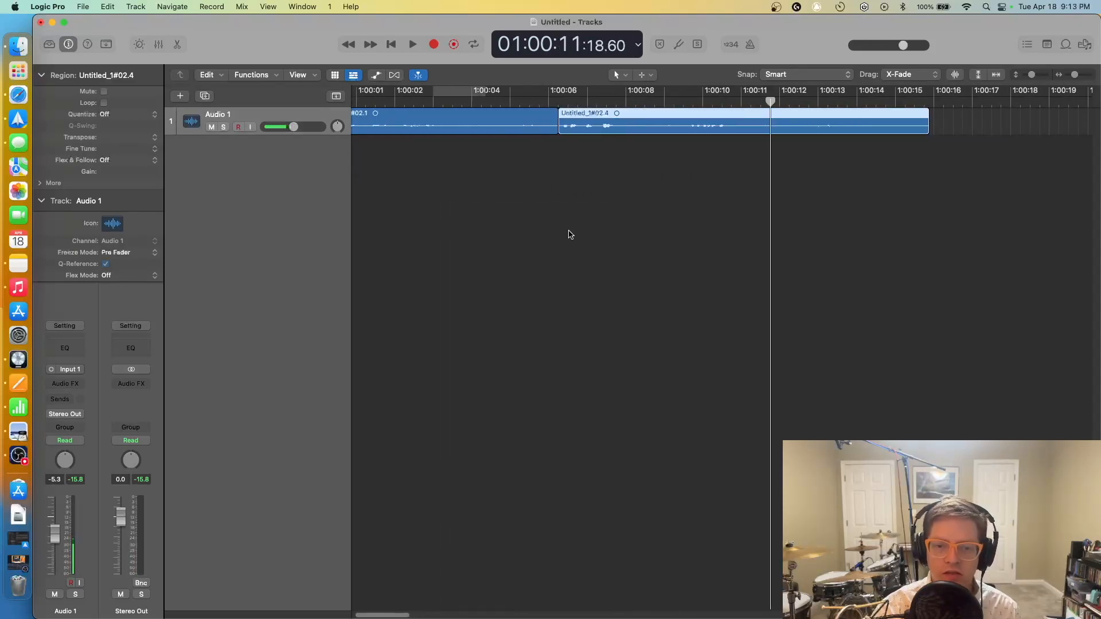
Step: Play back the join, shift the second clip slightly later and extend the end of the first clip to lengthen the pause
click(481, 100)
key(space)
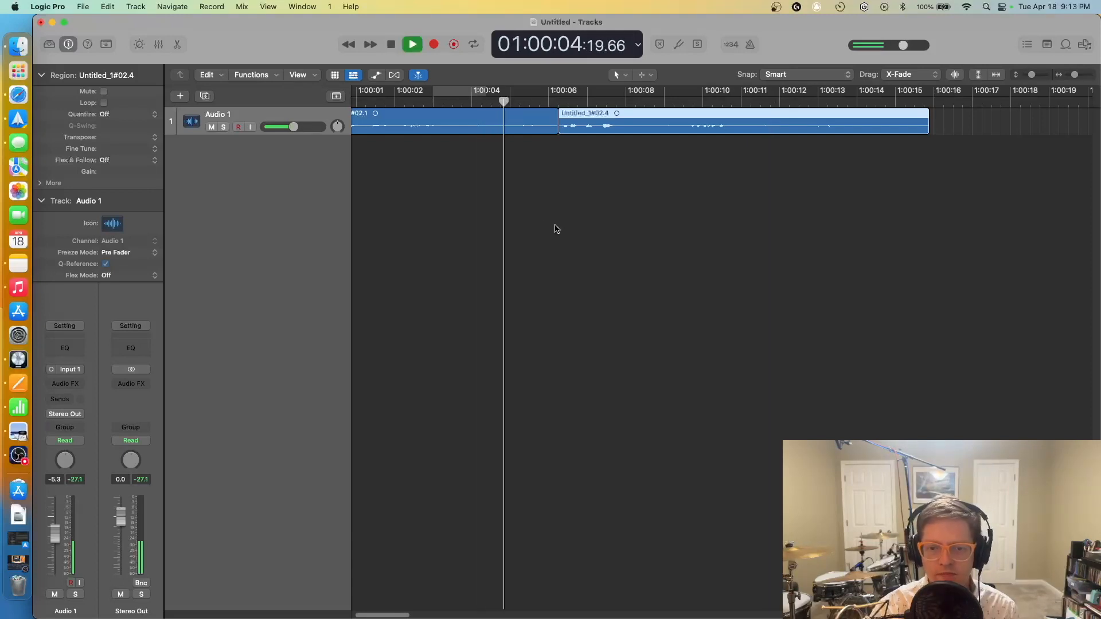
click(580, 135)
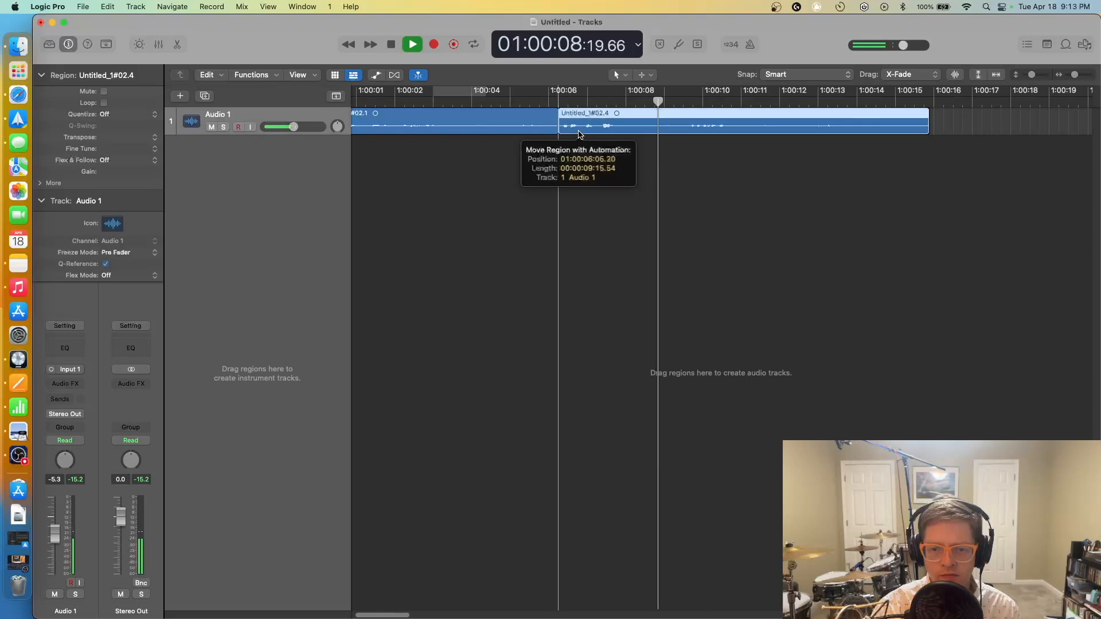
key(space)
mouse_move(579, 134)
mouse_down()
mouse_move(560, 131)
mouse_move(580, 140)
mouse_up()
key(space)
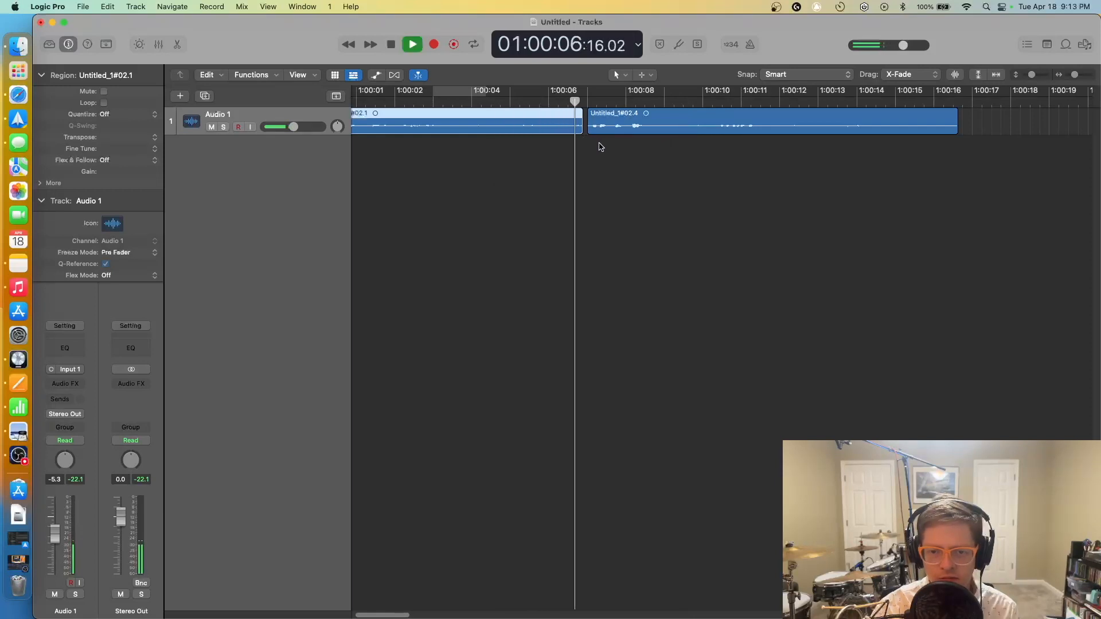
key(space)
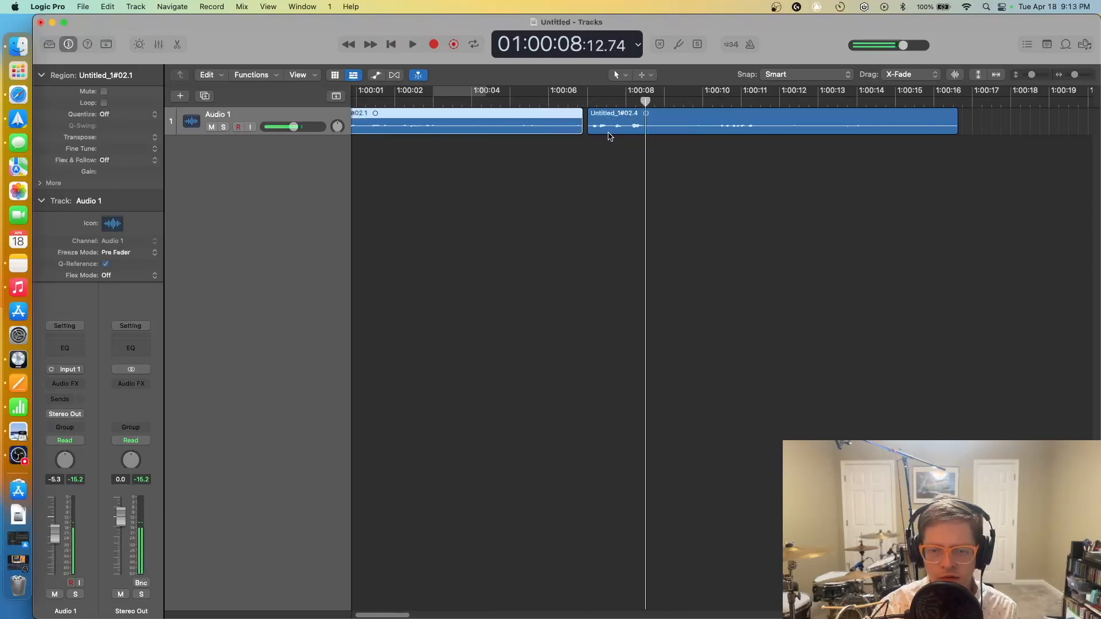
Step: Move the second clip back until it meets the extended end of the first clip, and play back the join
mouse_move(610, 133)
mouse_down()
mouse_move(584, 130)
mouse_move(607, 134)
mouse_up()
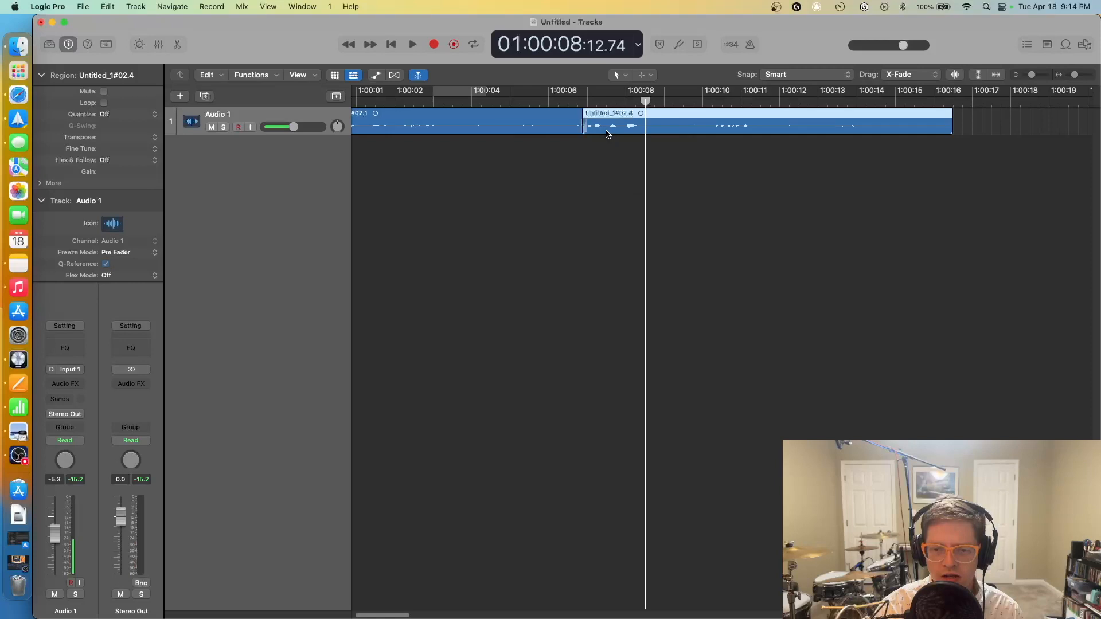
click(617, 155)
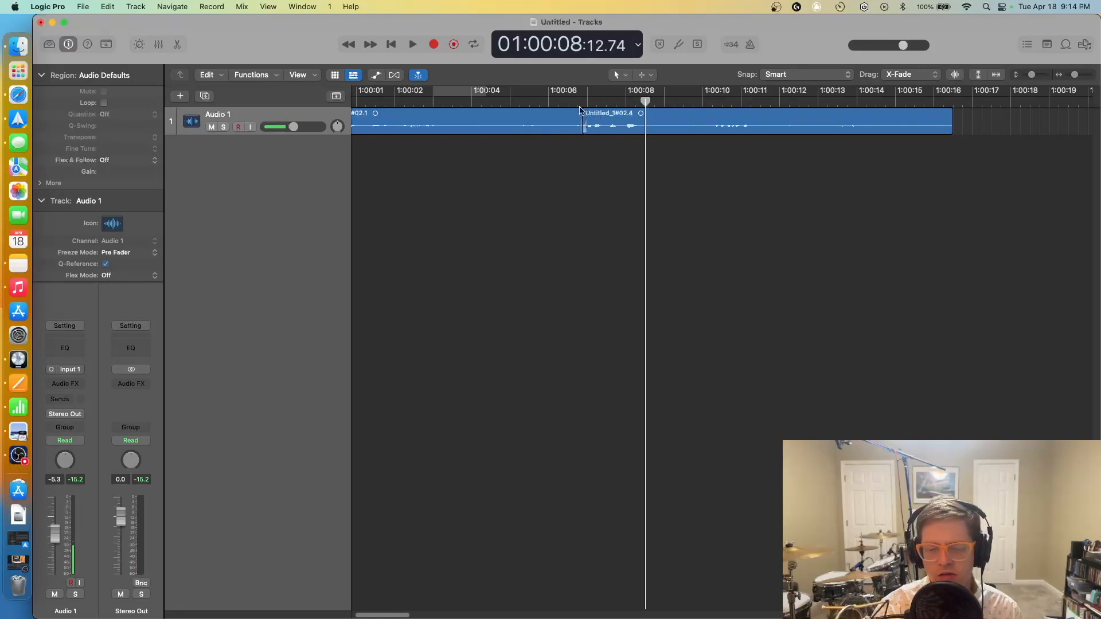
drag(635, 99, 511, 106)
key(space)
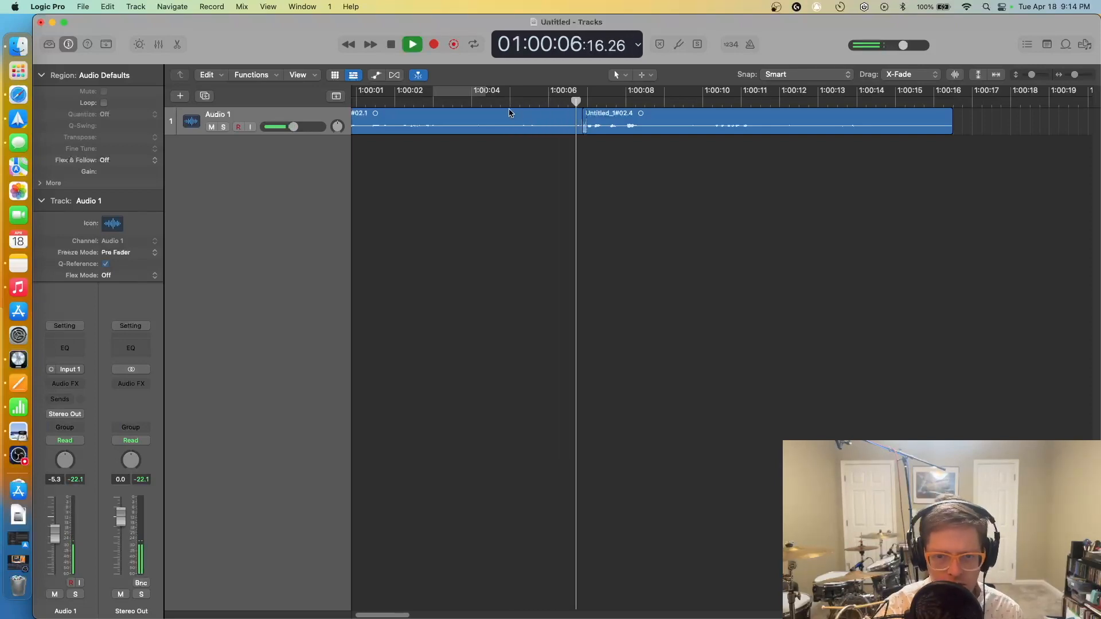
key(space)
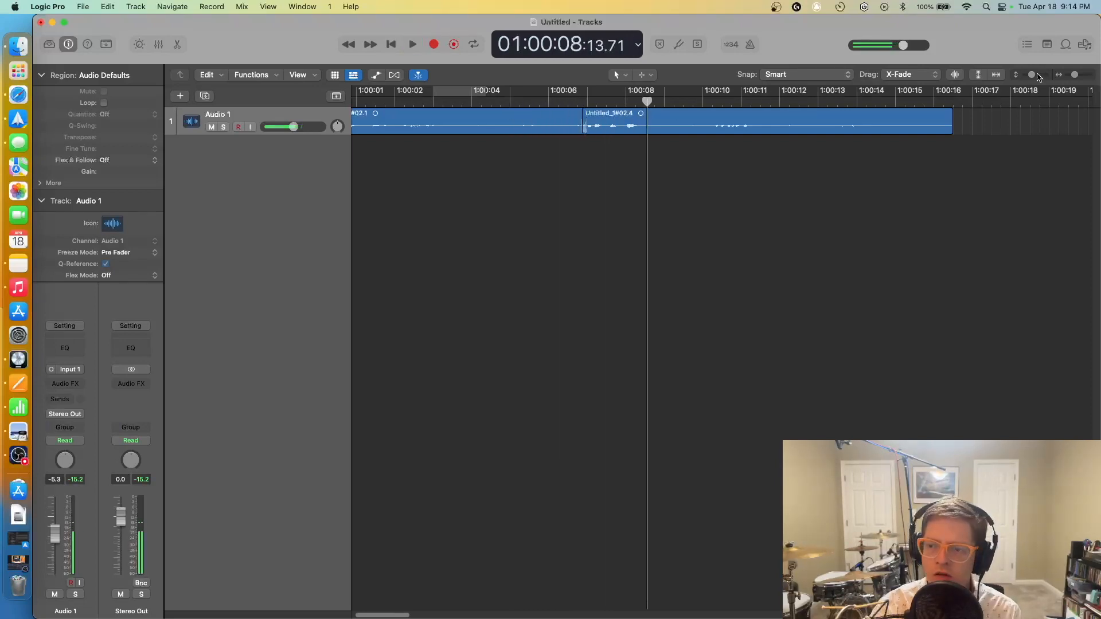
Step: Nudge the second clip slightly later against the first and play back the edit to check its timing
click(1078, 77)
drag(545, 129, 555, 130)
click(456, 99)
key(space)
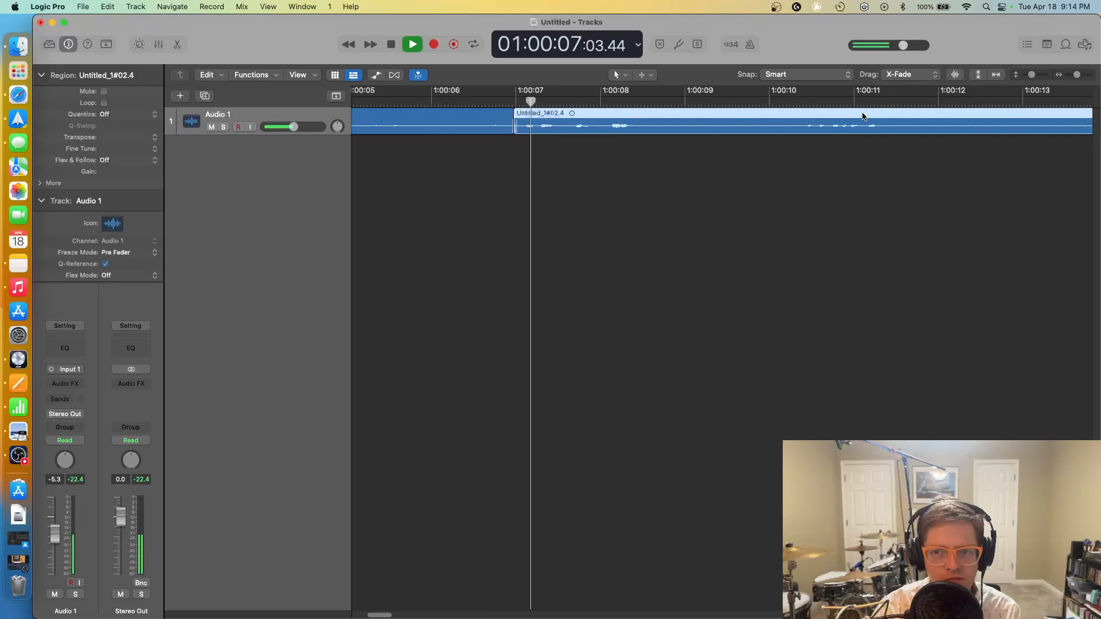
click(1077, 77)
drag(1076, 77, 1074, 75)
click(512, 98)
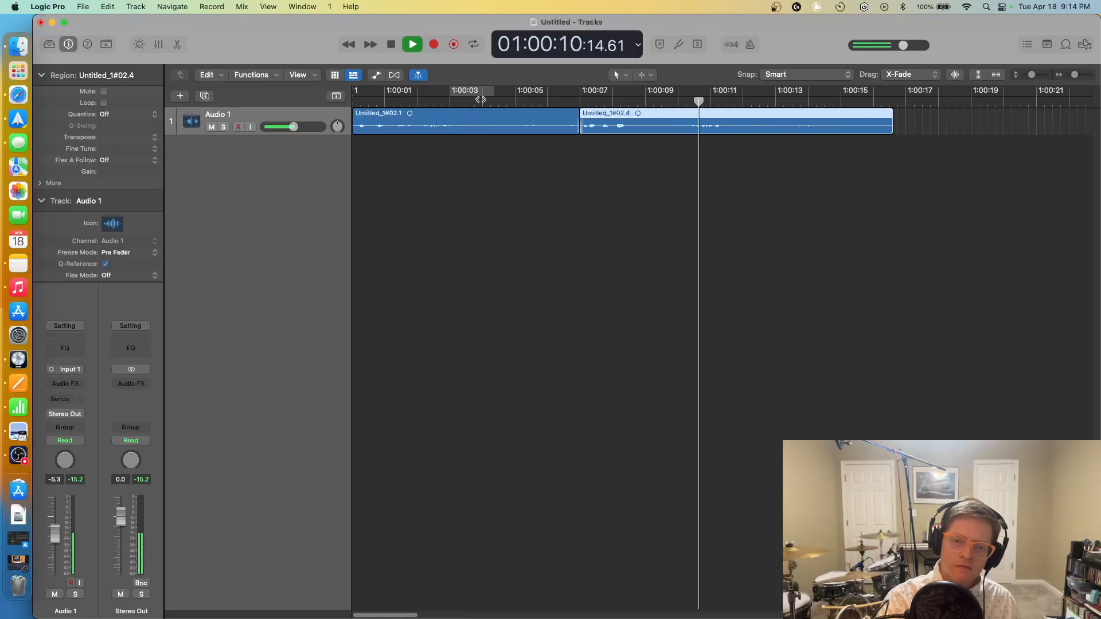
click(391, 45)
click(611, 158)
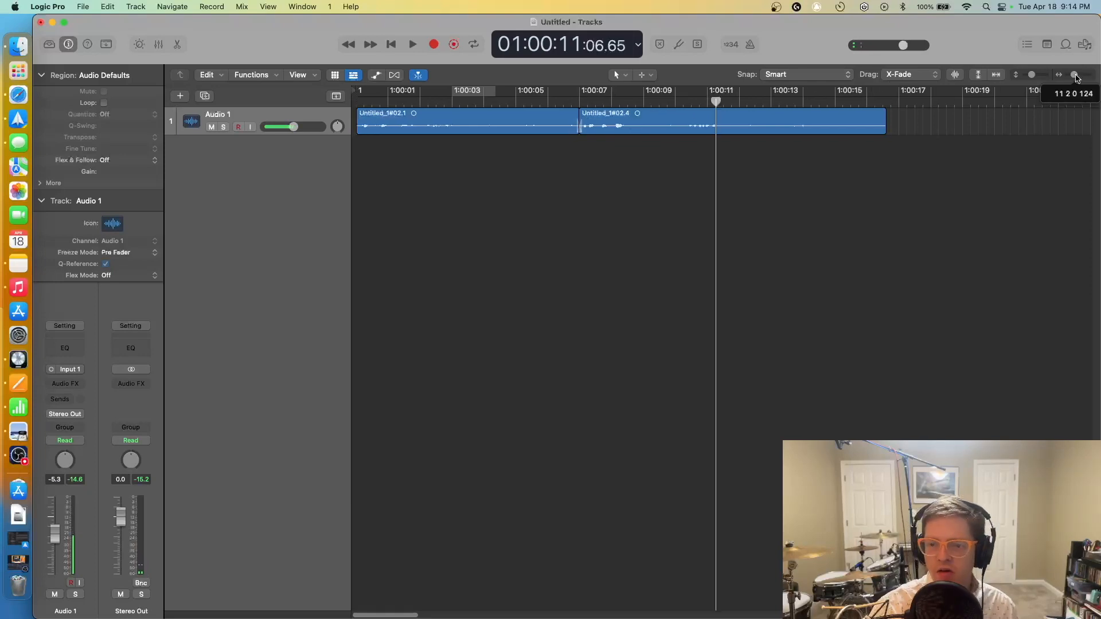
Step: Select both voice clips and join them into one region, creating a new audio file
drag(1077, 79, 1068, 80)
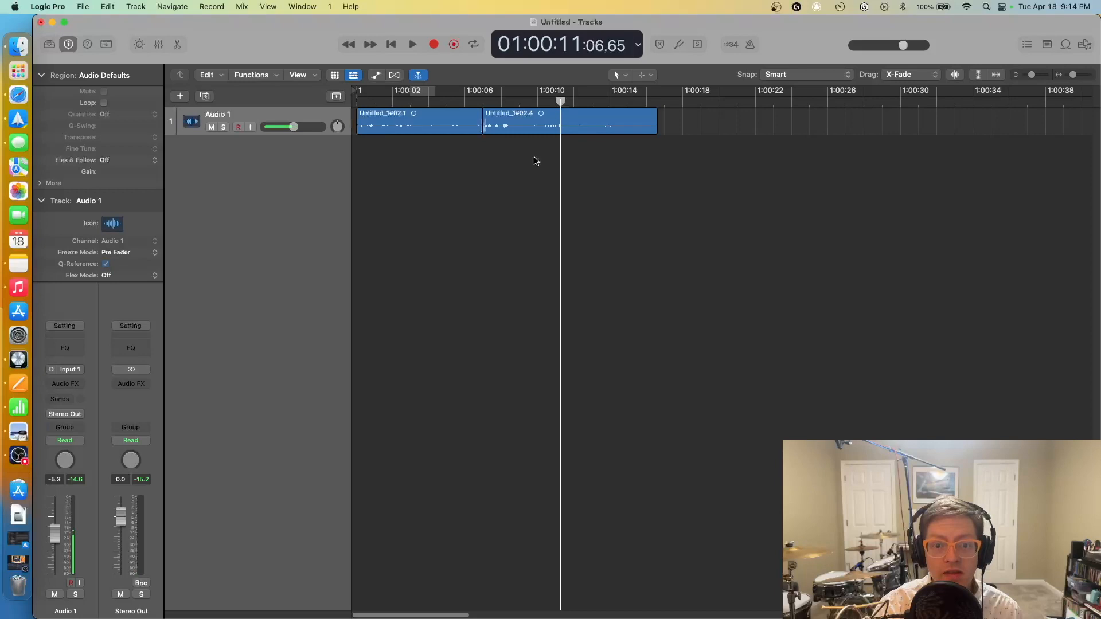
drag(535, 162, 442, 128)
right_click(476, 128)
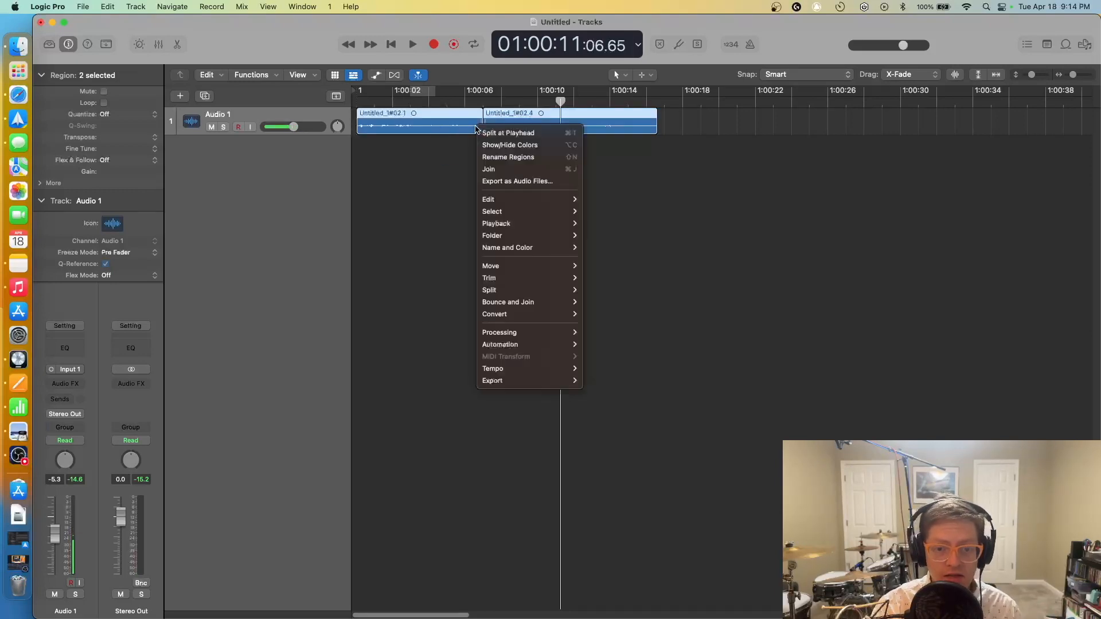
click(734, 223)
right_click(469, 125)
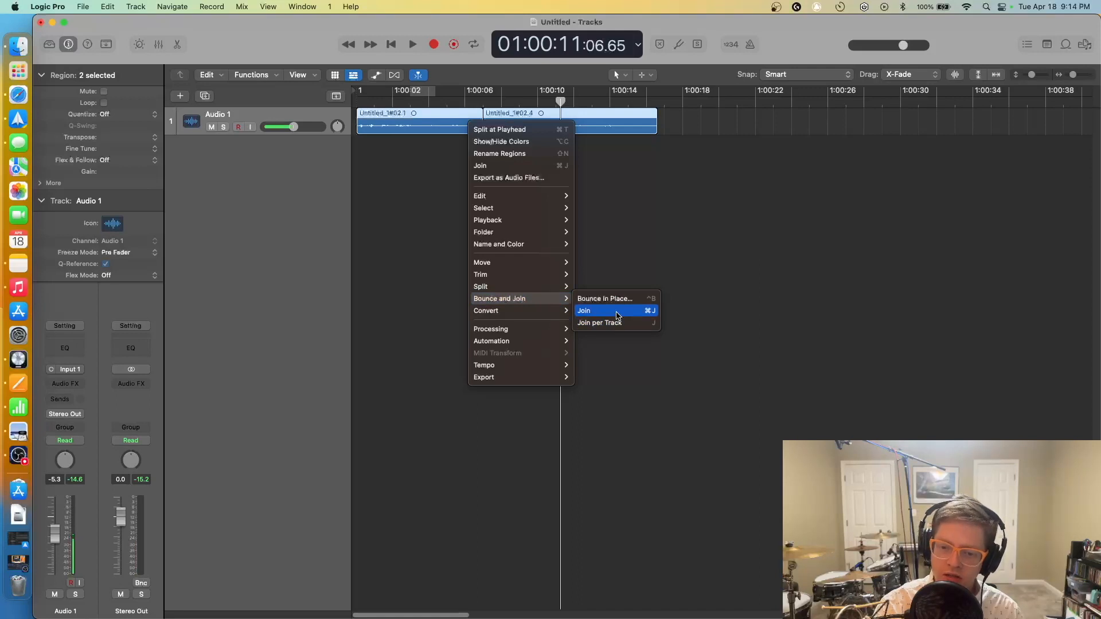
click(619, 316)
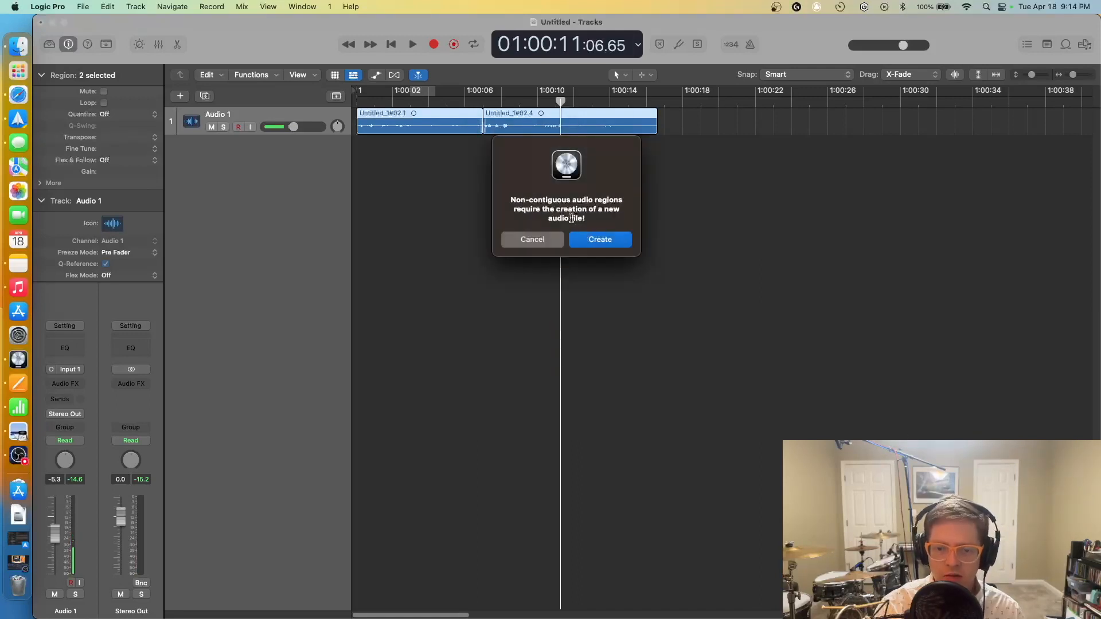
click(599, 240)
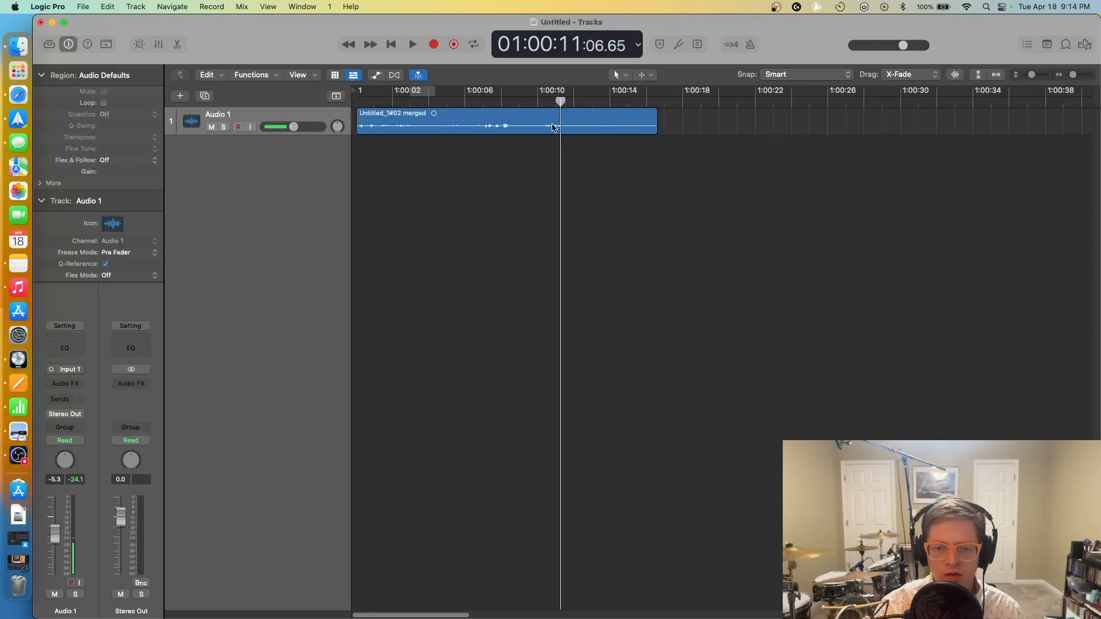
Step: Play back the merged voice region across the join
double_click(463, 101)
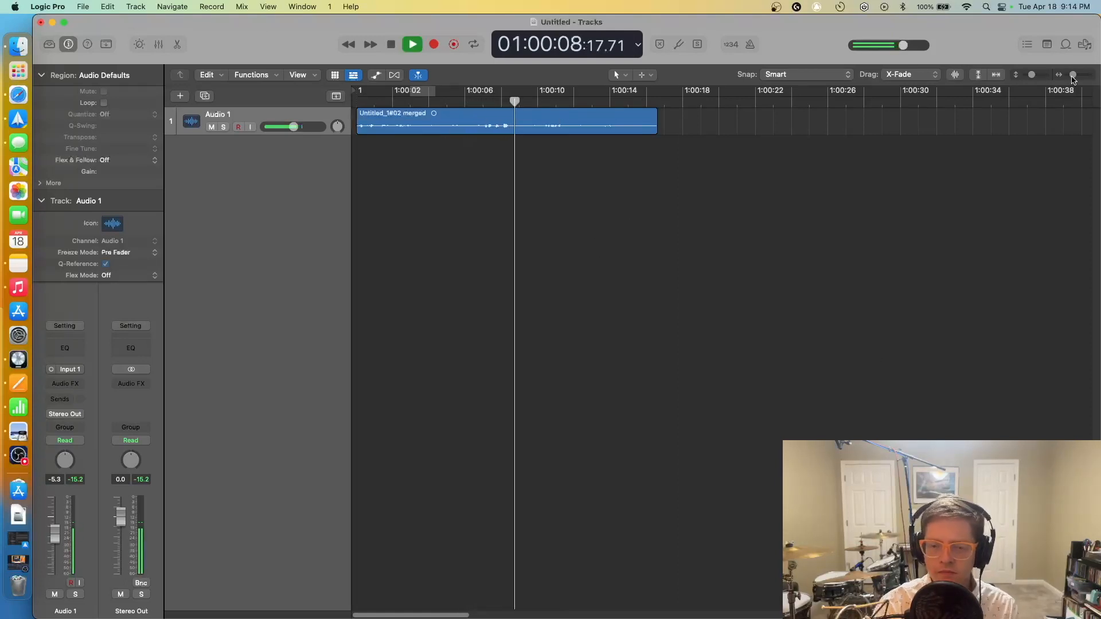
key(space)
drag(522, 104, 354, 92)
click(385, 91)
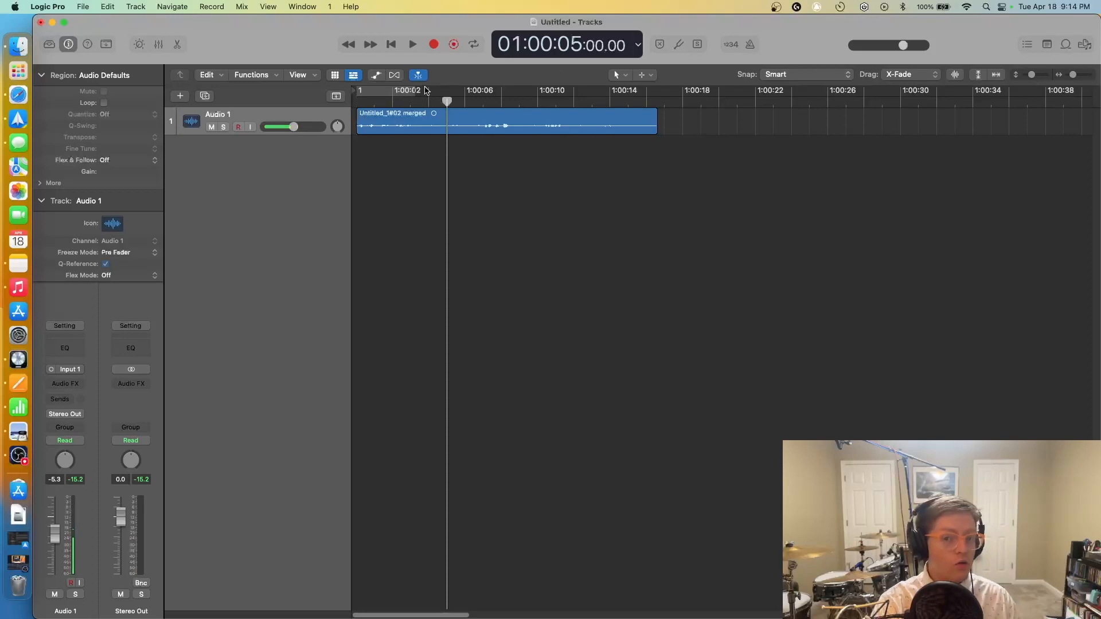
Step: Move the merged region to about 18 seconds and record a new voice clip of about 18 seconds from the project start
drag(447, 101, 257, 213)
drag(442, 133, 760, 136)
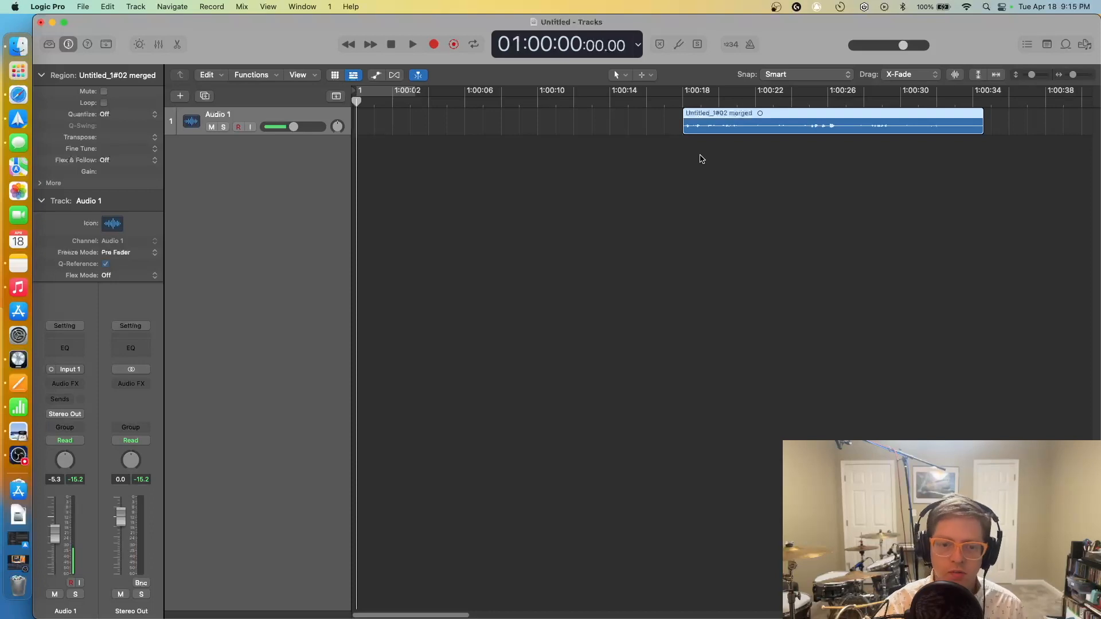
click(434, 45)
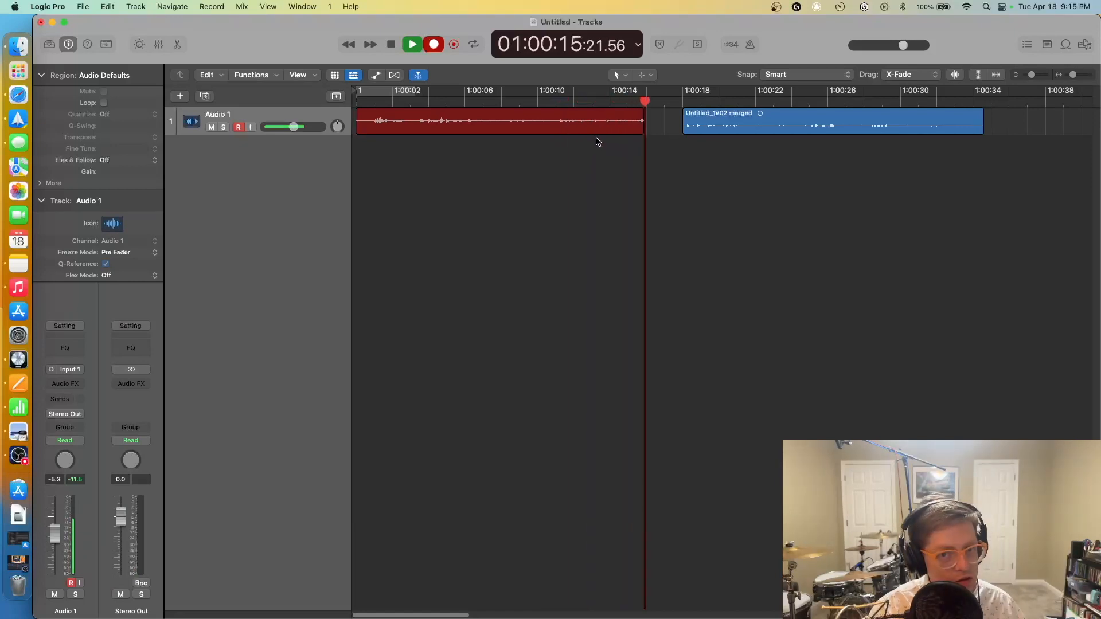
click(392, 44)
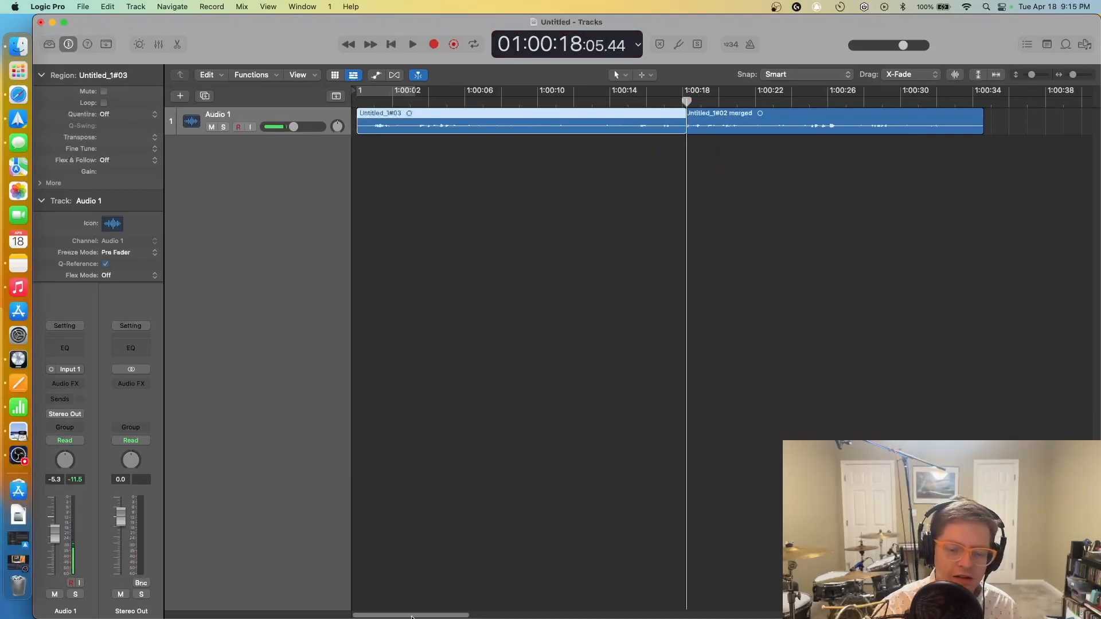
Step: Move the merged region about one second later and record a third voice clip of about 12 seconds starting at 01:00:36:00.00
drag(411, 617, 454, 616)
drag(473, 124, 492, 135)
click(774, 101)
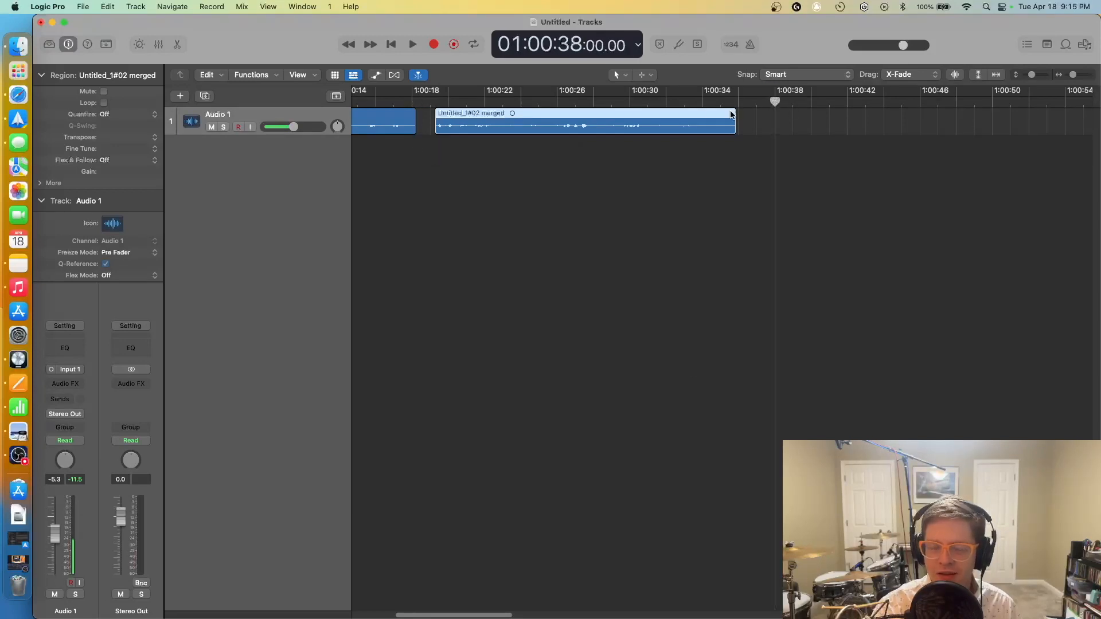
drag(774, 101, 740, 98)
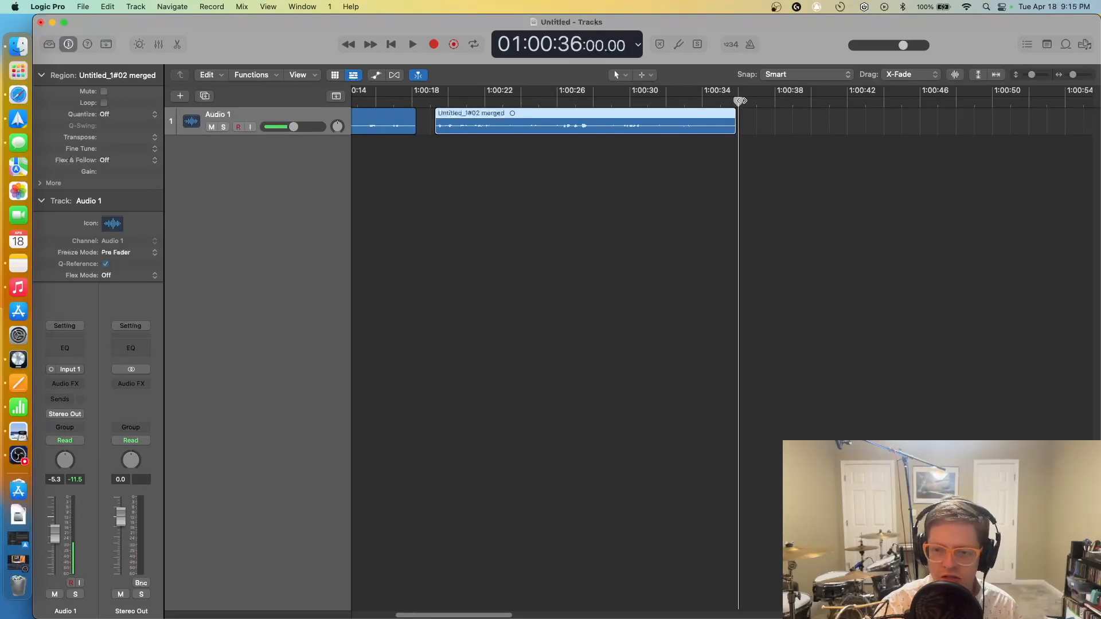
drag(463, 615, 480, 590)
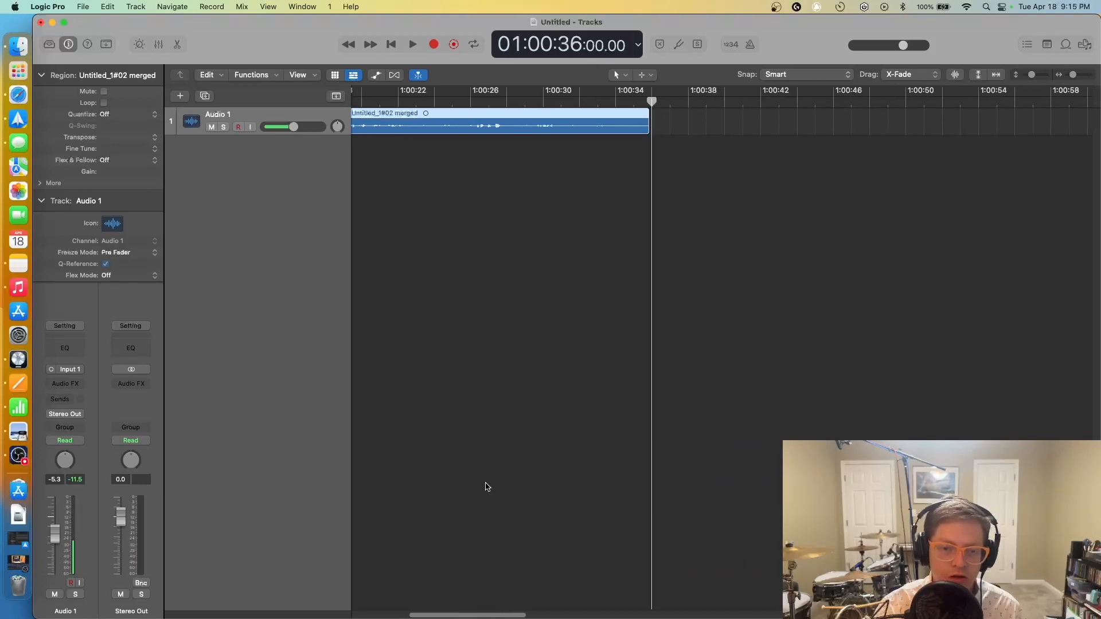
click(434, 43)
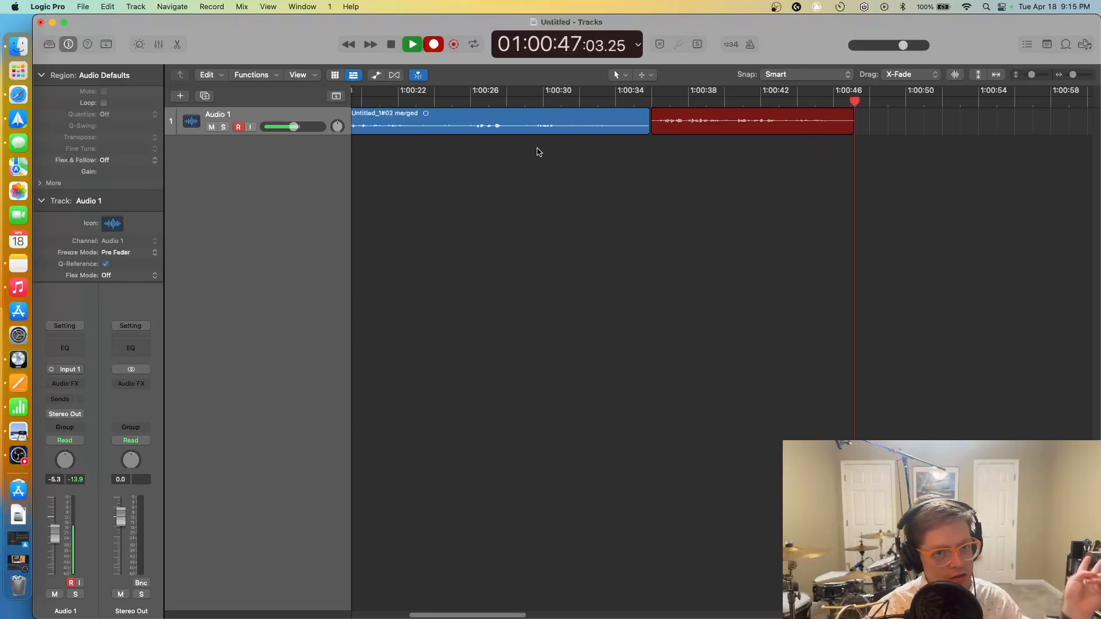
click(391, 46)
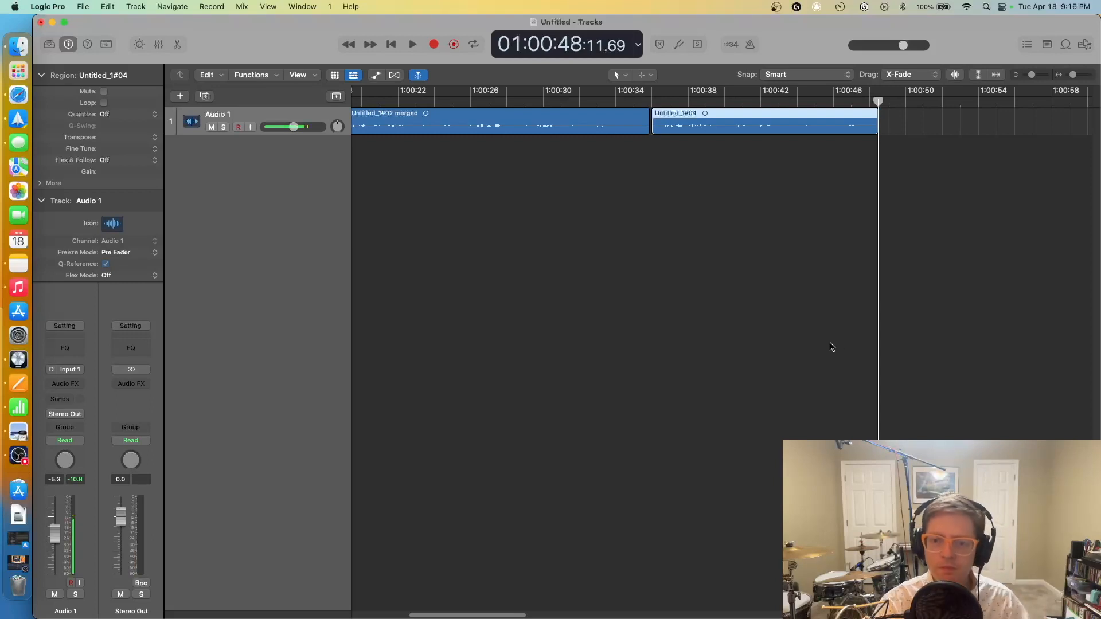
Step: Leave gaps between the three voice clips, and move them together so the first one starts at 01:00:09:00.00
drag(504, 615, 457, 614)
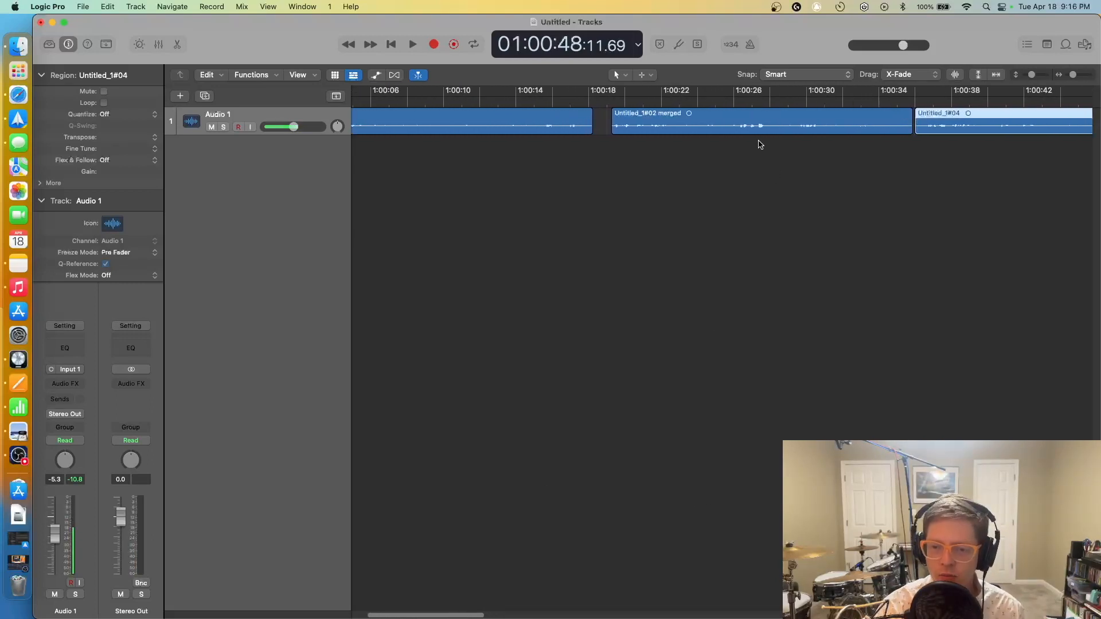
drag(753, 129, 739, 131)
drag(961, 121, 978, 122)
drag(744, 120, 751, 121)
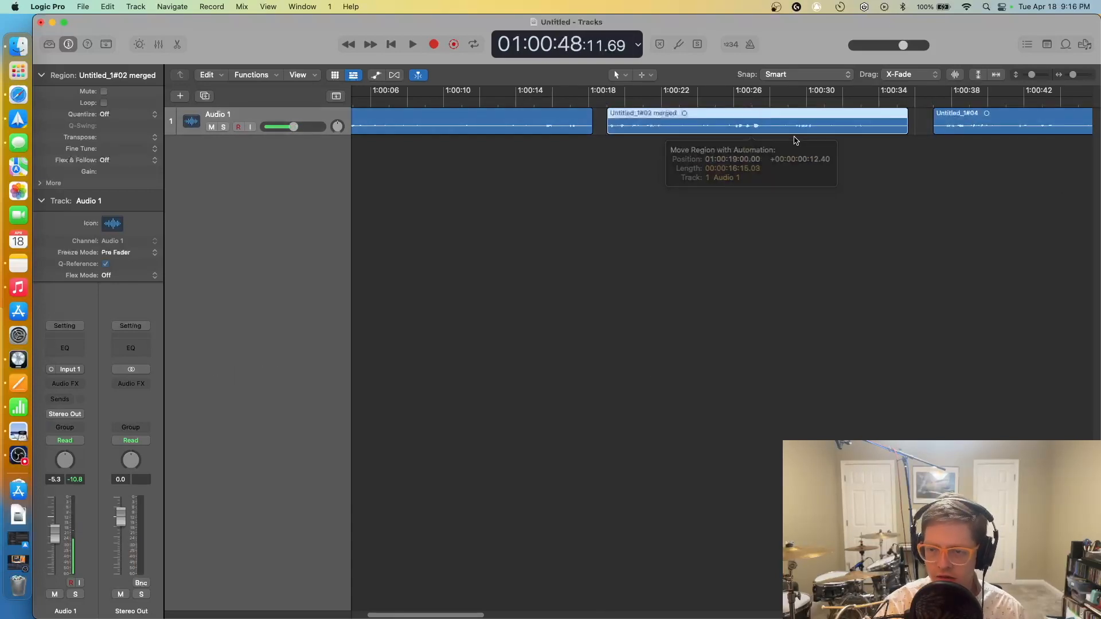
drag(1074, 75, 1070, 76)
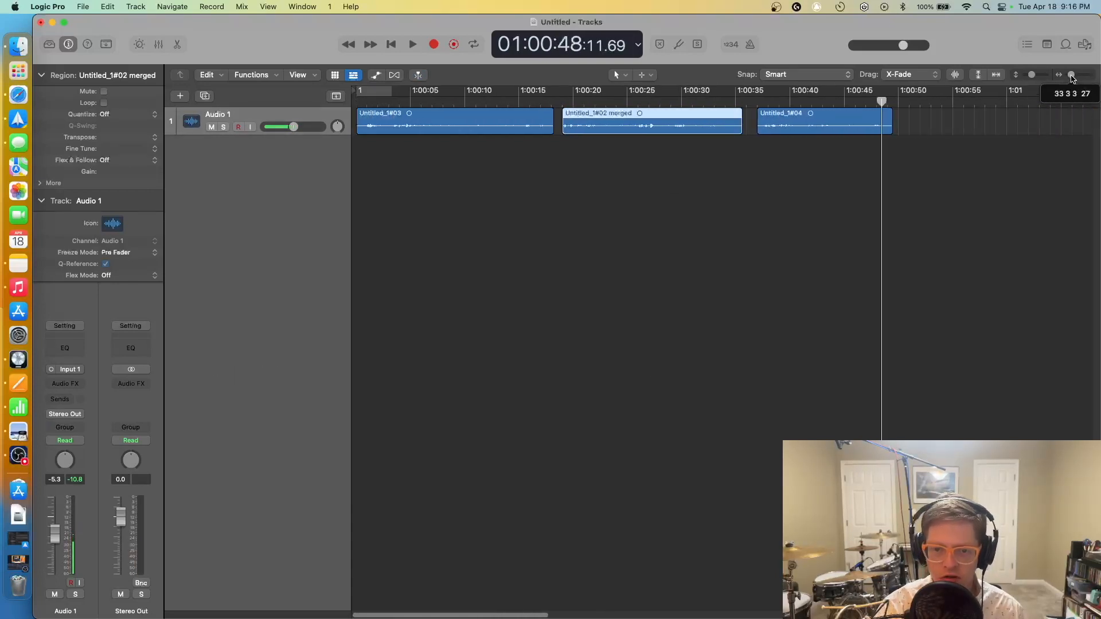
drag(834, 192, 594, 127)
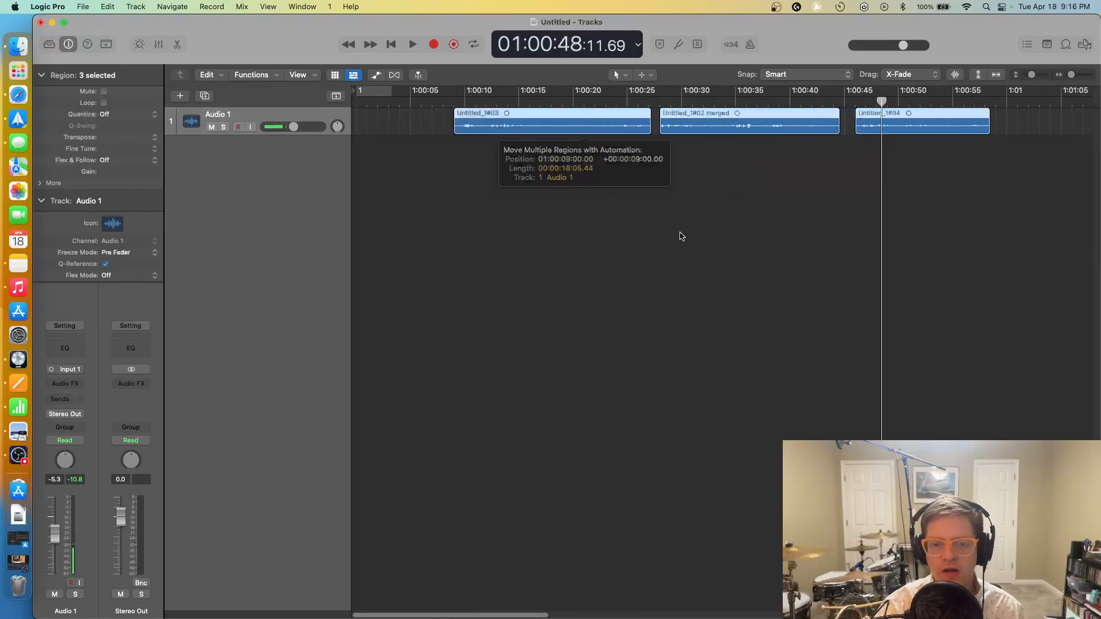
Step: Read the Part 4 instructions in the Podcast Project PDF in Preview, then return to the Logic Pro project
key(ctrl+Right)
key(ctrl+Left)
drag(178, 45, 496, 310)
click(404, 123)
scroll(403, 123, down, 10)
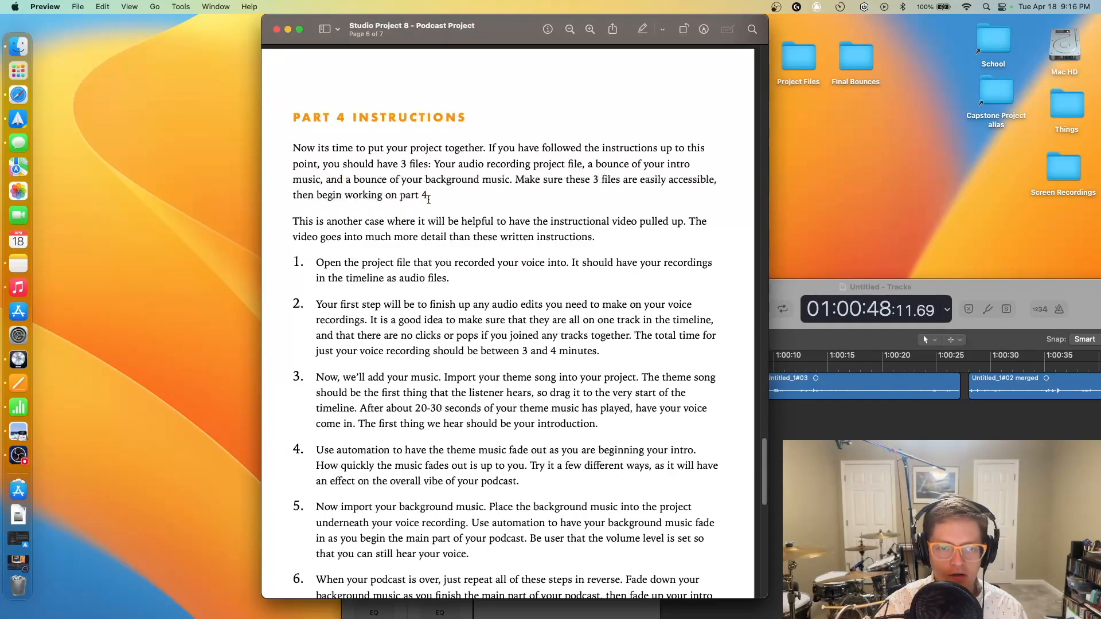
double_click(778, 293)
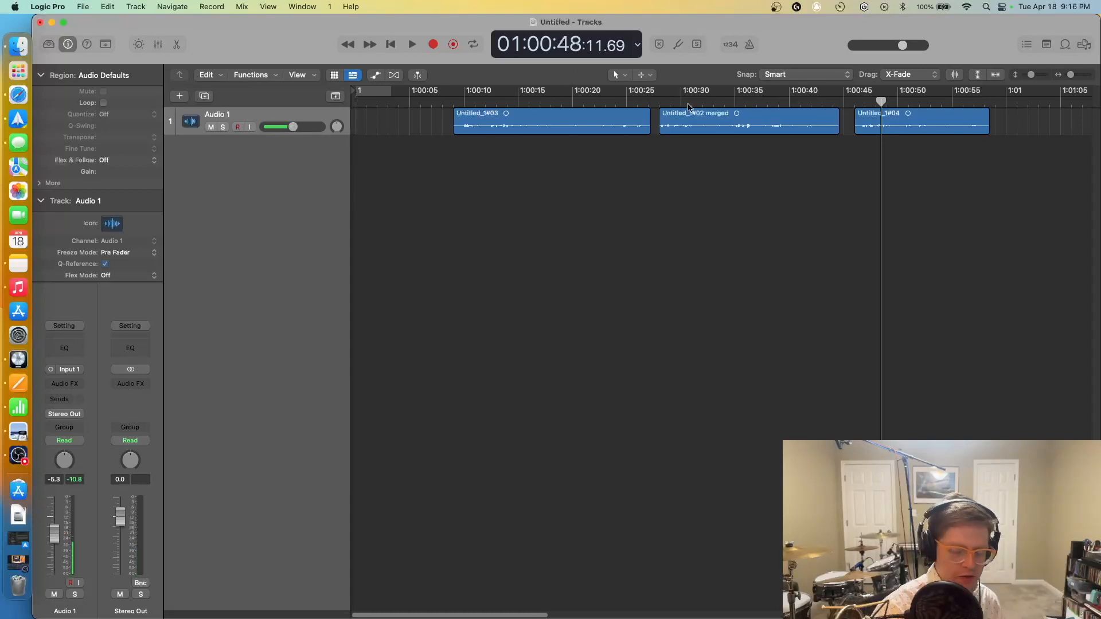
Step: Minimize the Preview PDF and move the Logic Pro project window down to uncover the desktop folders
drag(658, 31, 641, 122)
click(287, 30)
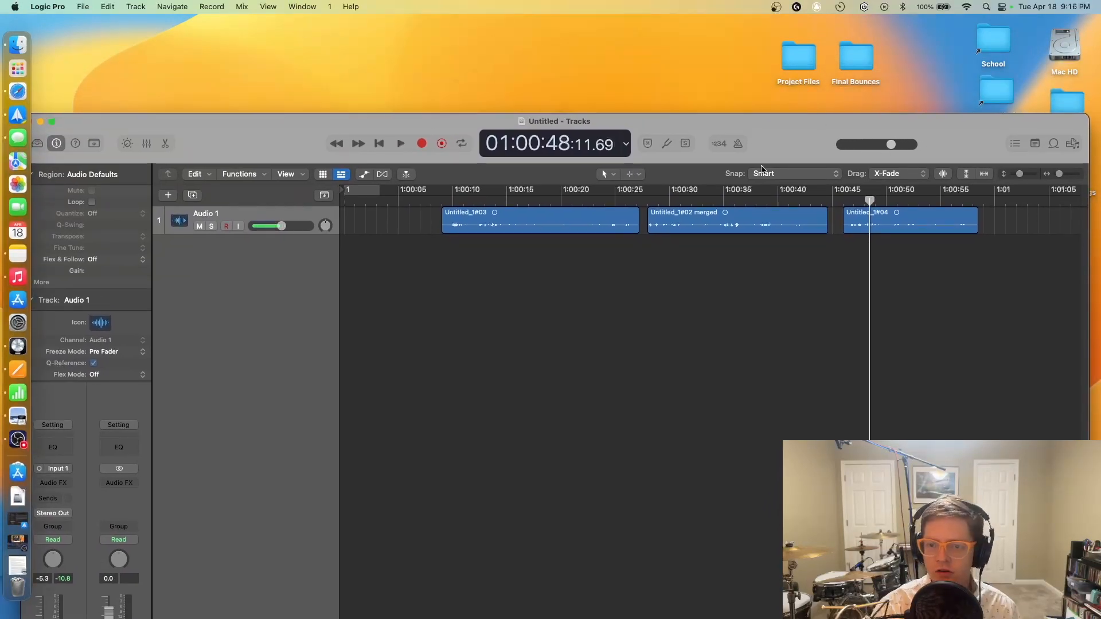
drag(984, 146, 968, 196)
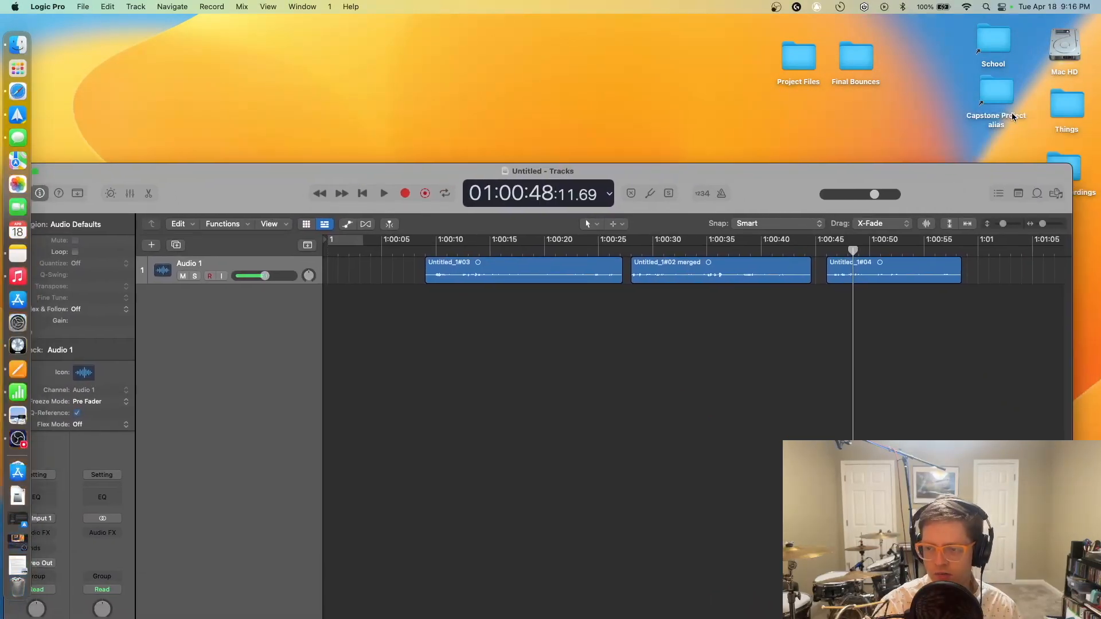
Step: Open the Final Bounces folder and add Podcast Intro Music.wav at the project start and the Bluey 12 bar blues MP3 on separate new tracks
double_click(846, 67)
drag(484, 168, 259, 17)
drag(349, 70, 329, 295)
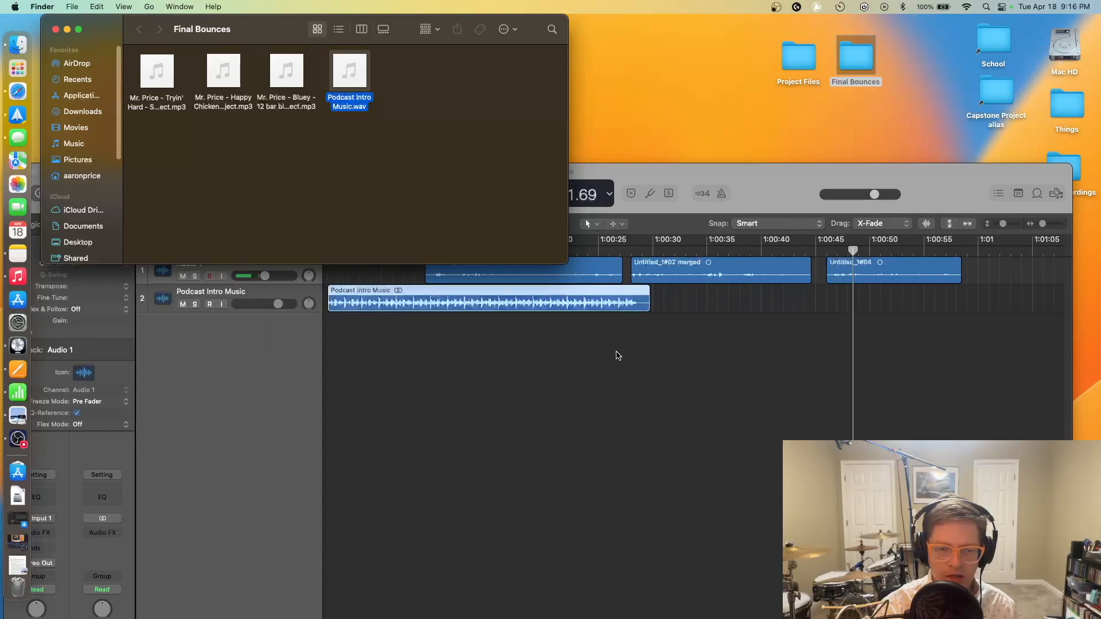
click(383, 166)
click(290, 82)
drag(290, 82, 541, 422)
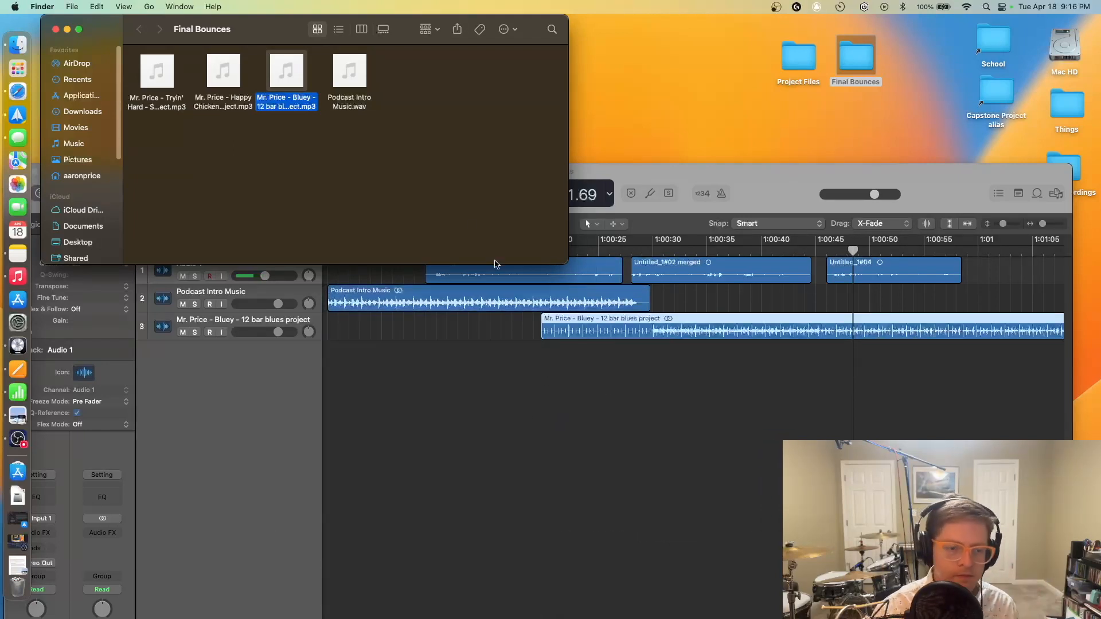
Step: Close the Final Bounces window and expand the Logic Pro project window to full screen
click(55, 29)
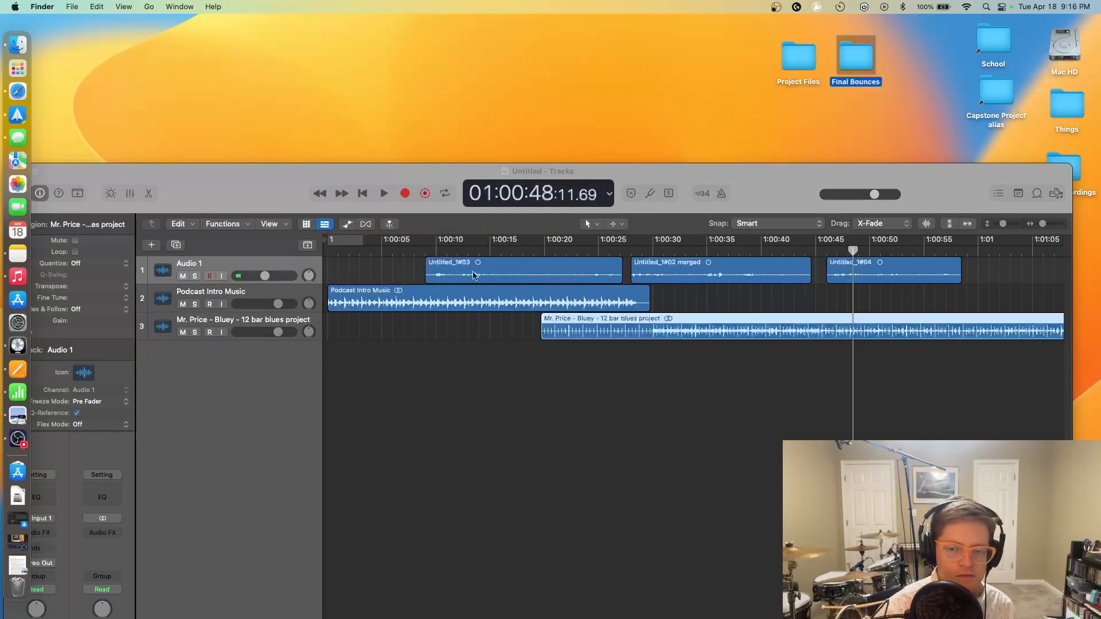
double_click(899, 170)
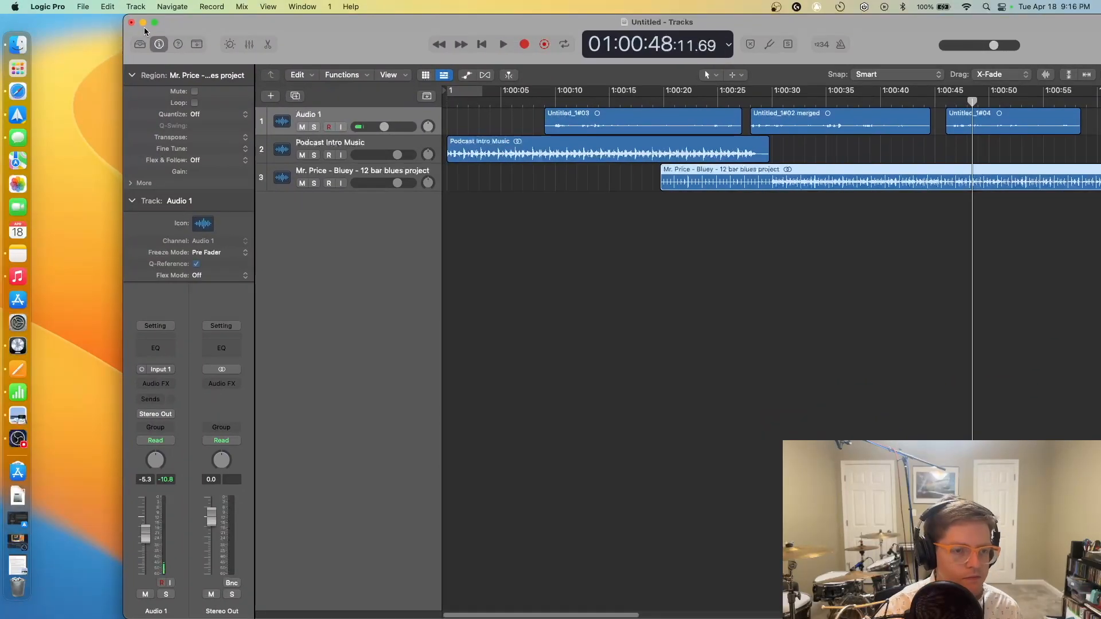
click(154, 23)
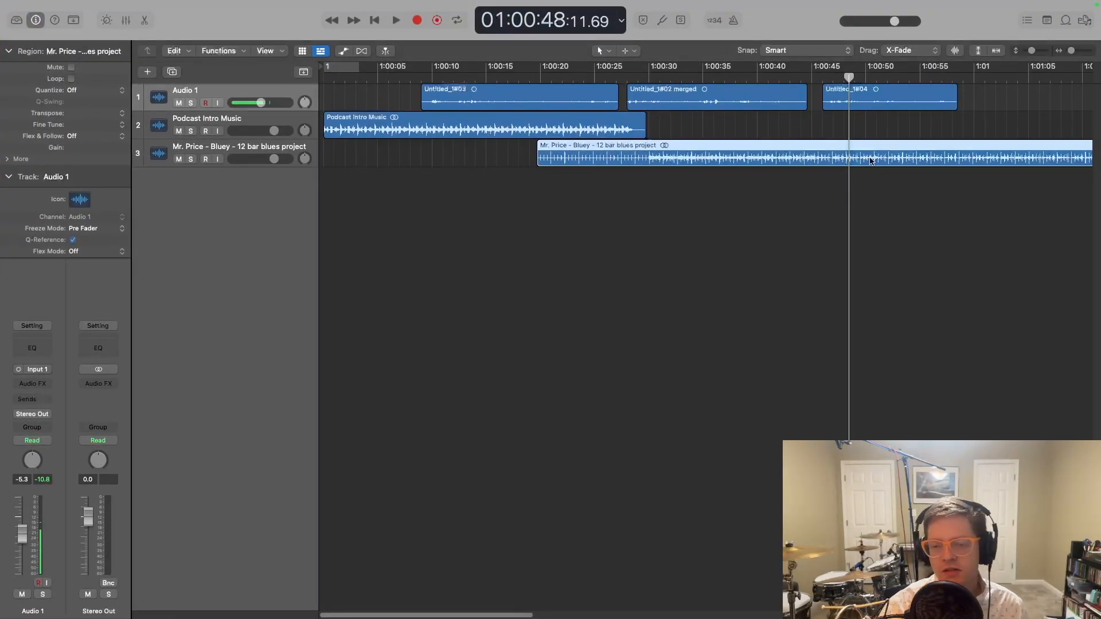
Step: Space out the three voice clips on Audio 1 to start at about 01:00:20, 01:01:11 and 01:01:29
drag(1090, 149, 1078, 149)
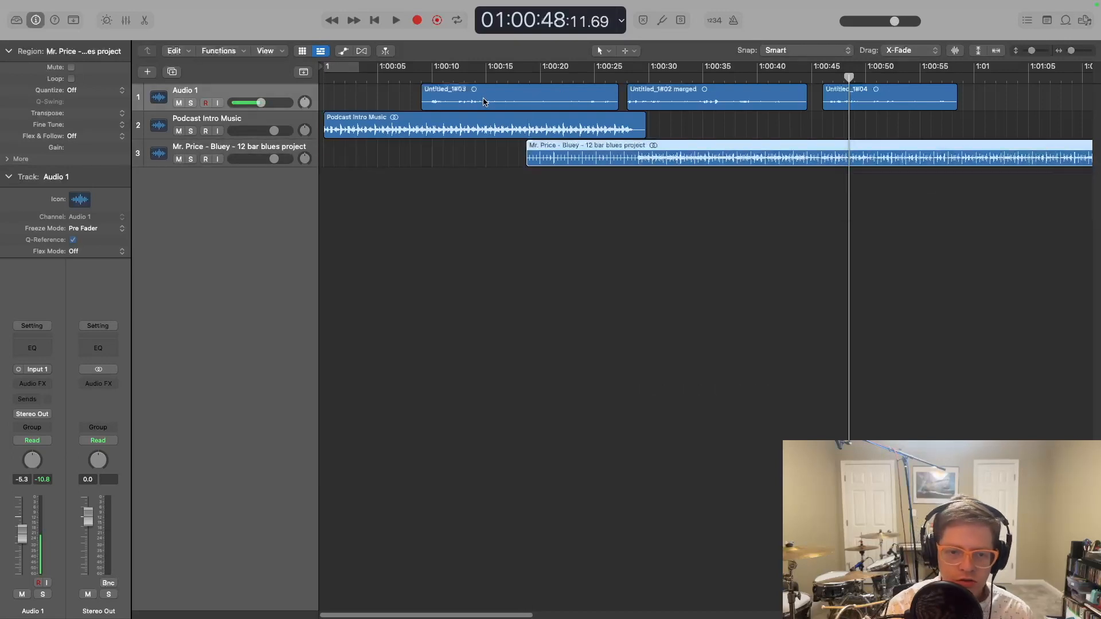
drag(682, 100, 688, 101)
drag(871, 94, 1018, 95)
drag(757, 93, 931, 93)
drag(482, 97, 601, 96)
click(1053, 101)
mouse_move(1053, 101)
mouse_down()
mouse_move(1032, 104)
mouse_move(1041, 103)
mouse_up()
drag(1072, 51, 1070, 53)
drag(965, 108, 771, 106)
drag(742, 100, 945, 101)
mouse_move(568, 102)
mouse_down()
mouse_move(629, 103)
mouse_move(572, 102)
mouse_up()
click(668, 119)
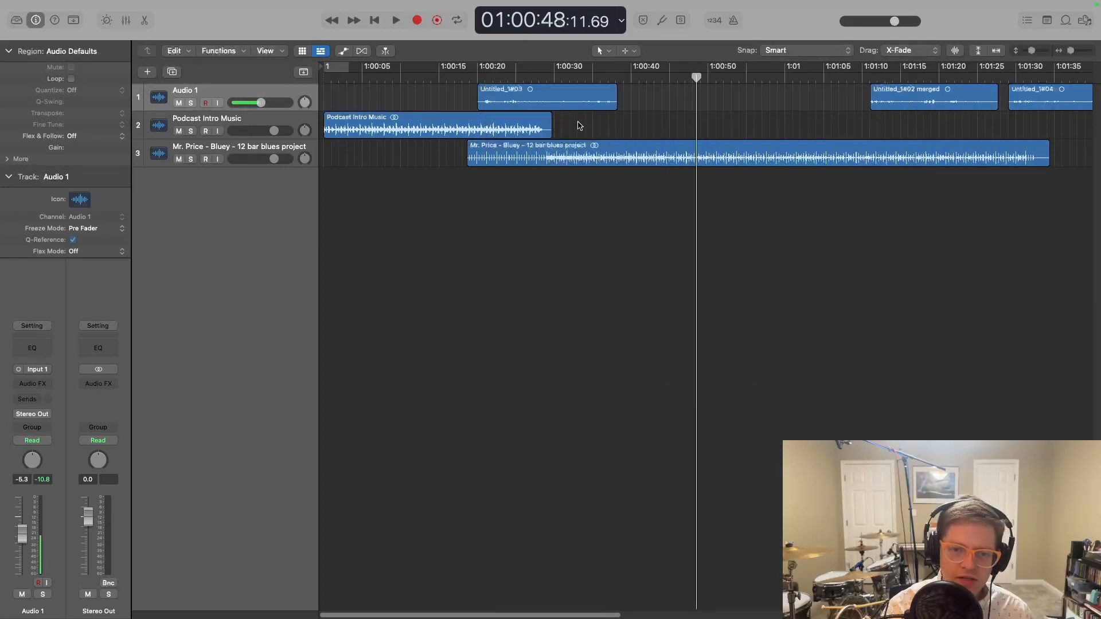
Step: Move the blues music to about 01:01:02, and while playing from 01:00:20 set the intro music to −14.2 dB and Audio 1 to −0.2 dB
drag(438, 79, 479, 78)
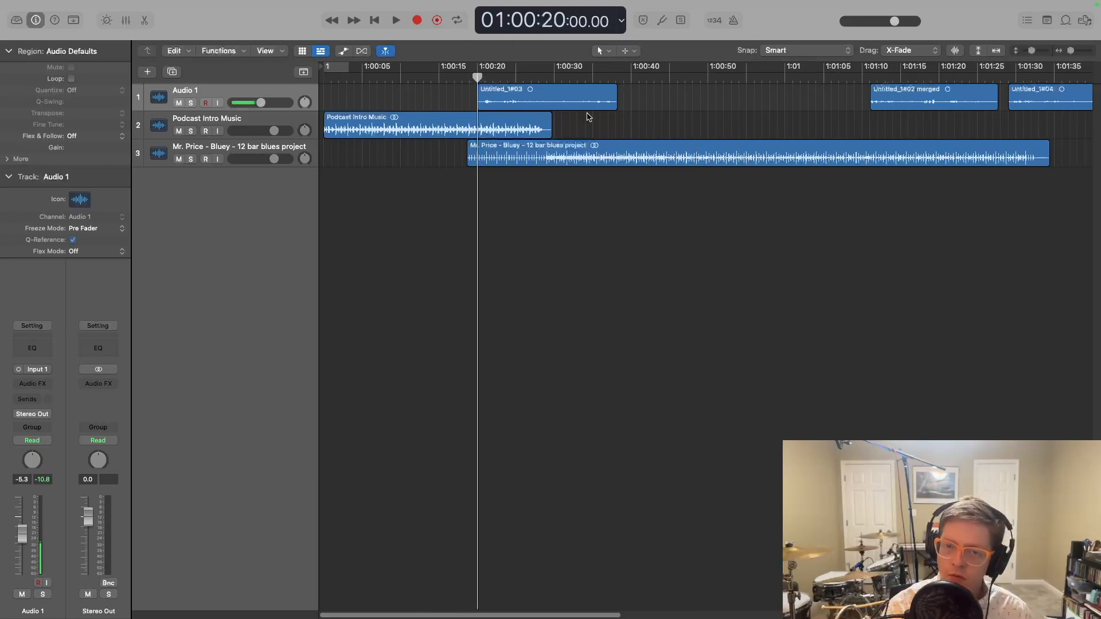
drag(522, 153, 794, 143)
drag(284, 138, 267, 134)
key(space)
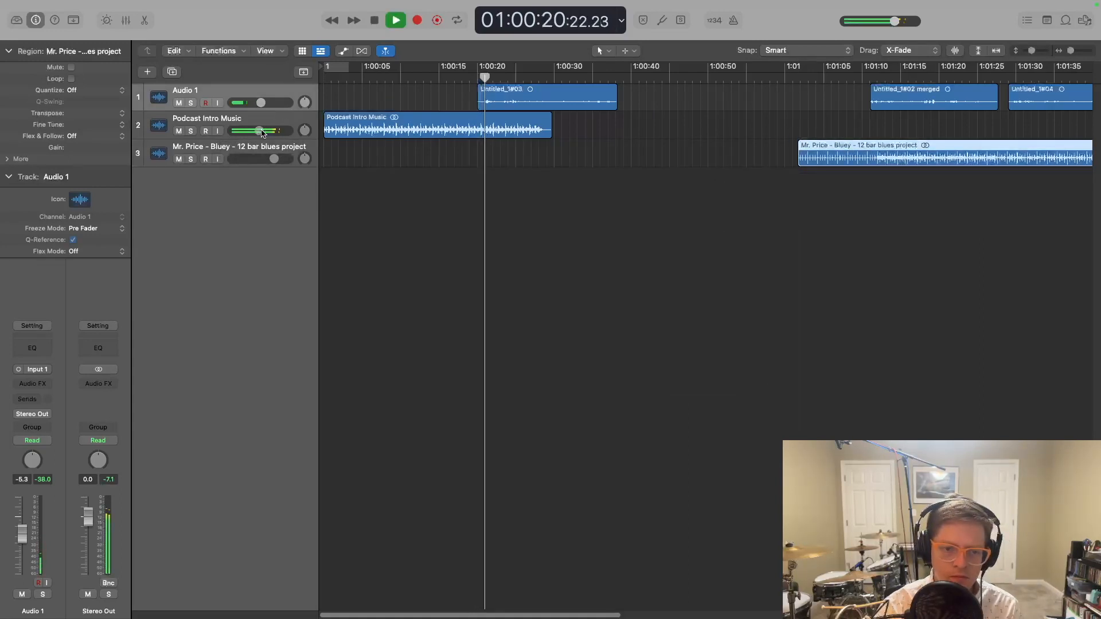
drag(261, 102, 273, 103)
key(space)
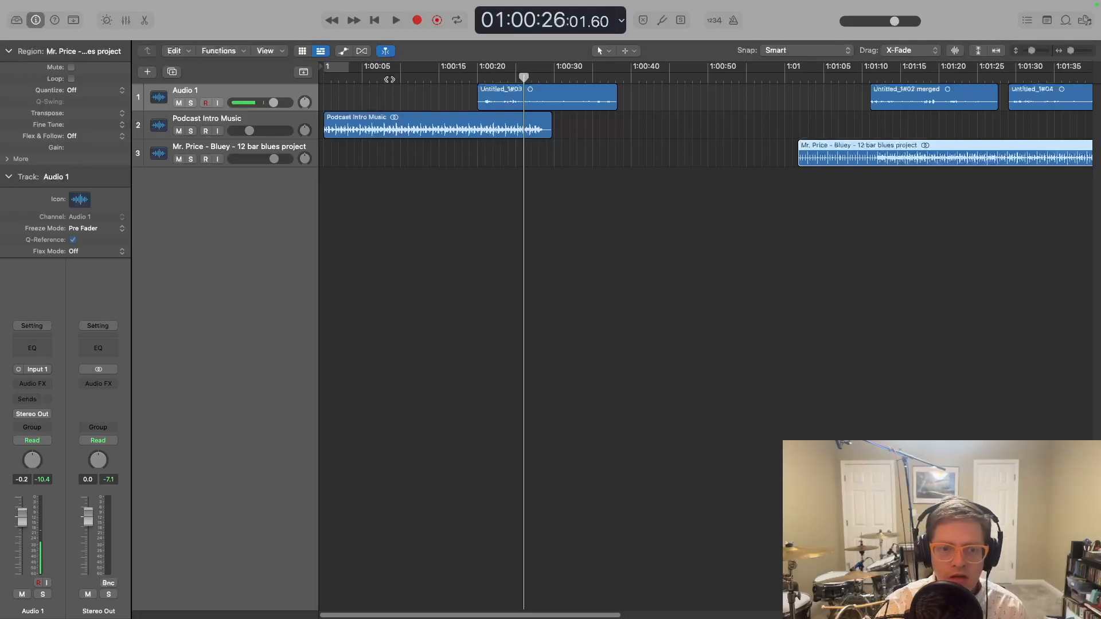
Step: Enable volume automation on the Podcast Intro Music track, raise its level to −5.5 dB and play it from the project start
click(343, 52)
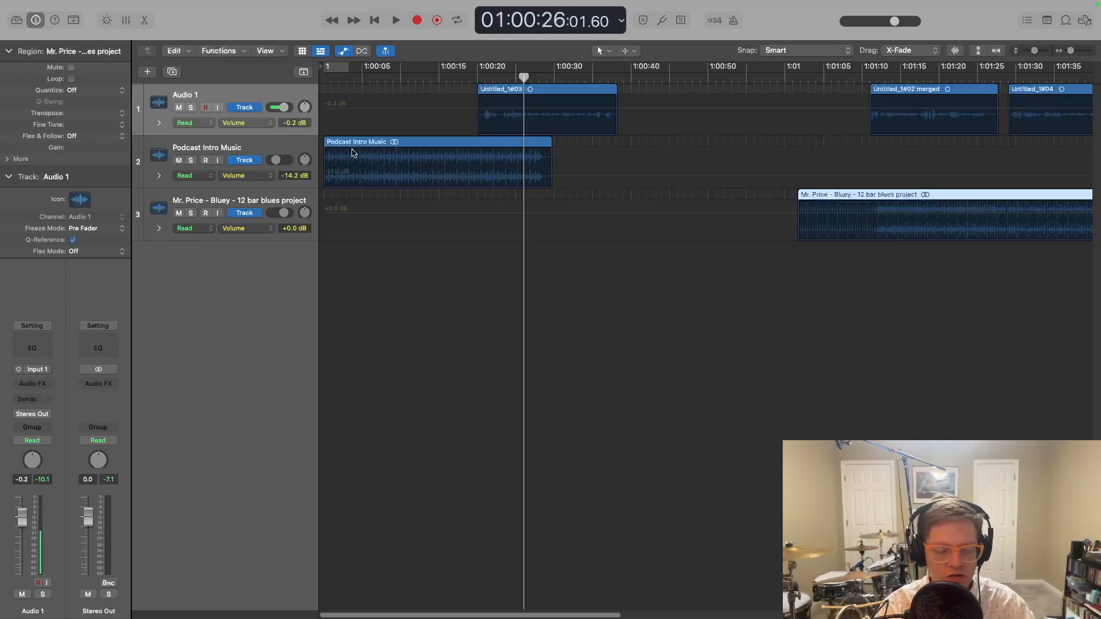
click(423, 176)
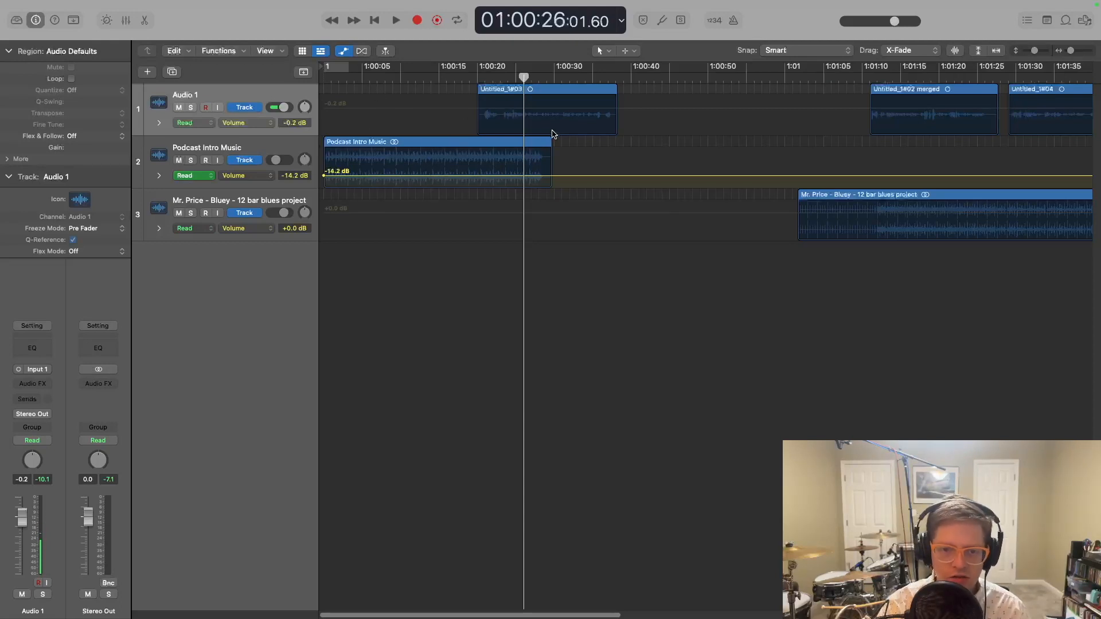
drag(393, 176, 392, 170)
click(376, 20)
key(space)
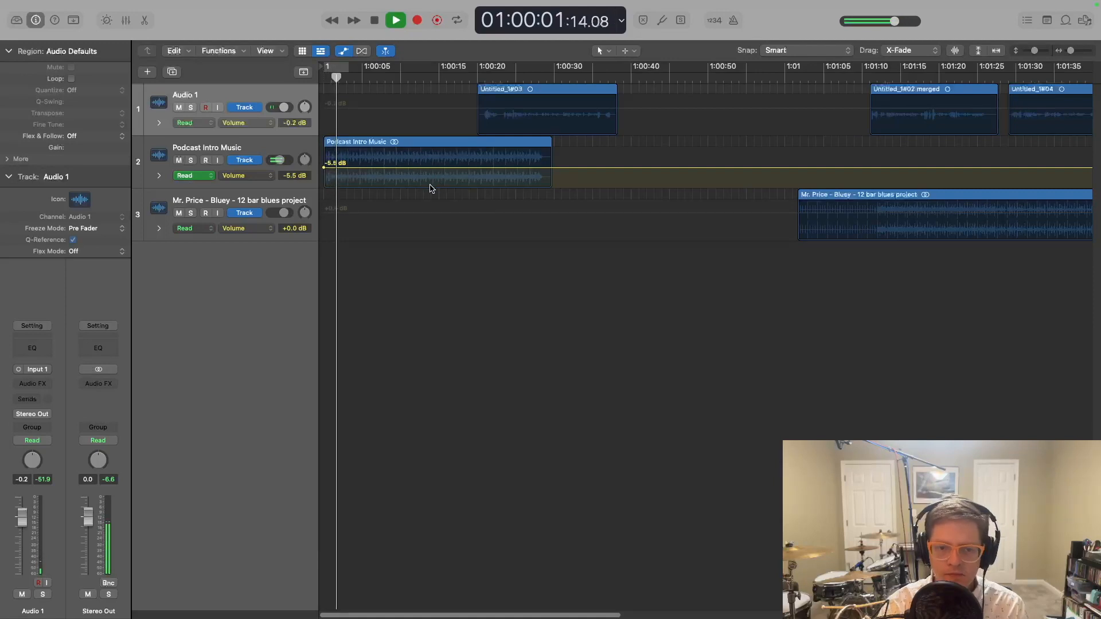
key(space)
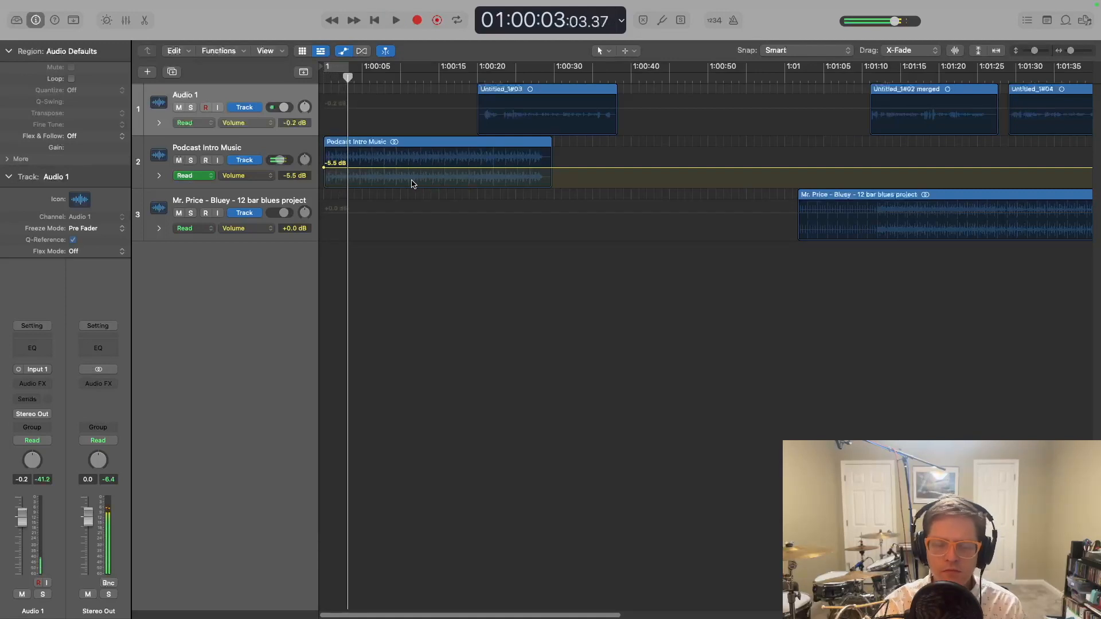
Step: Automate a fade-in on the intro music from −∞ dB at the start to −5.5 dB at about 01:00:03, and play it back
click(347, 168)
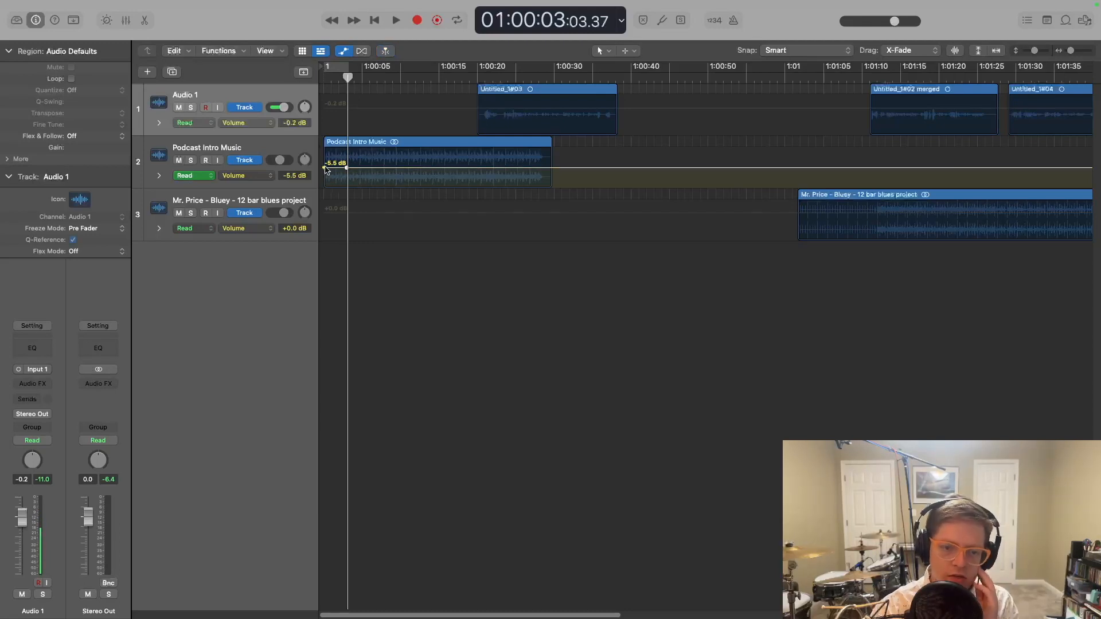
drag(324, 168, 323, 190)
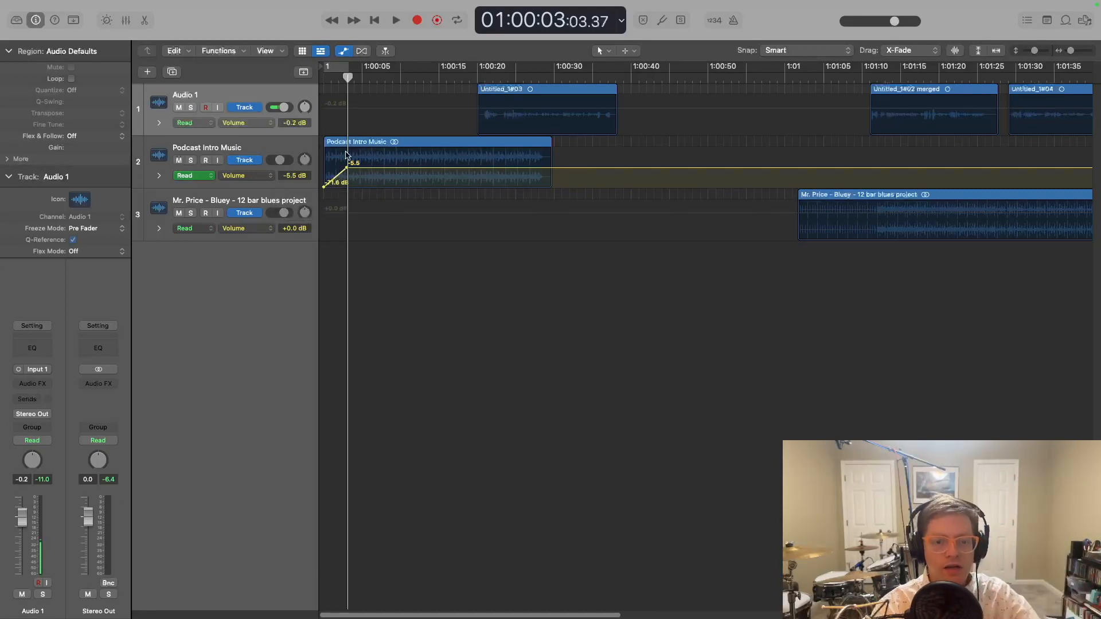
drag(348, 77, 304, 72)
drag(326, 189, 324, 198)
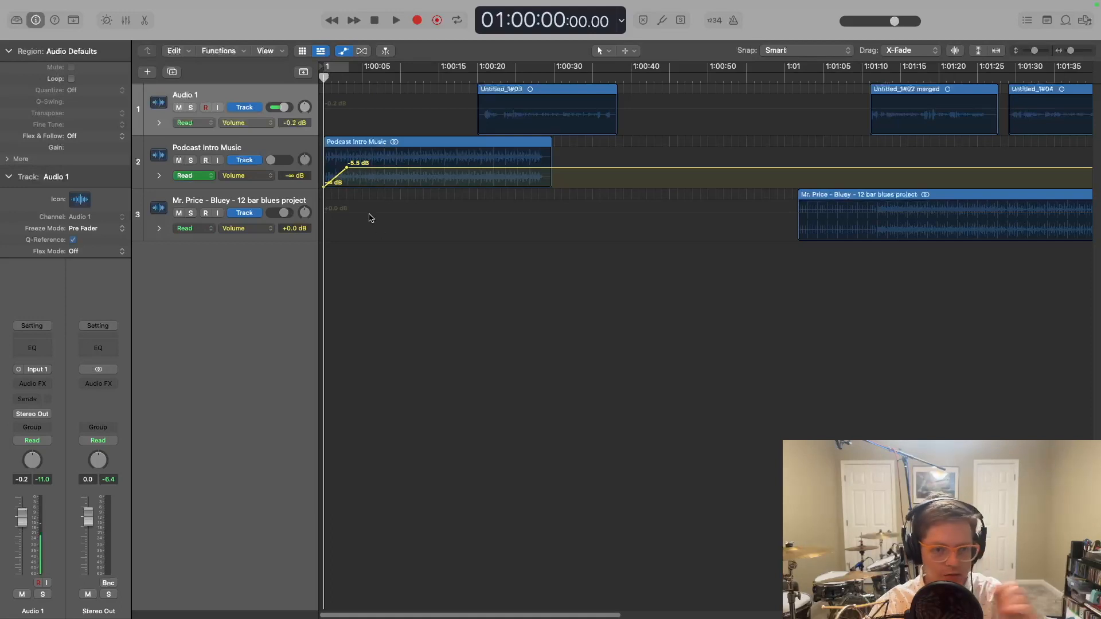
click(399, 21)
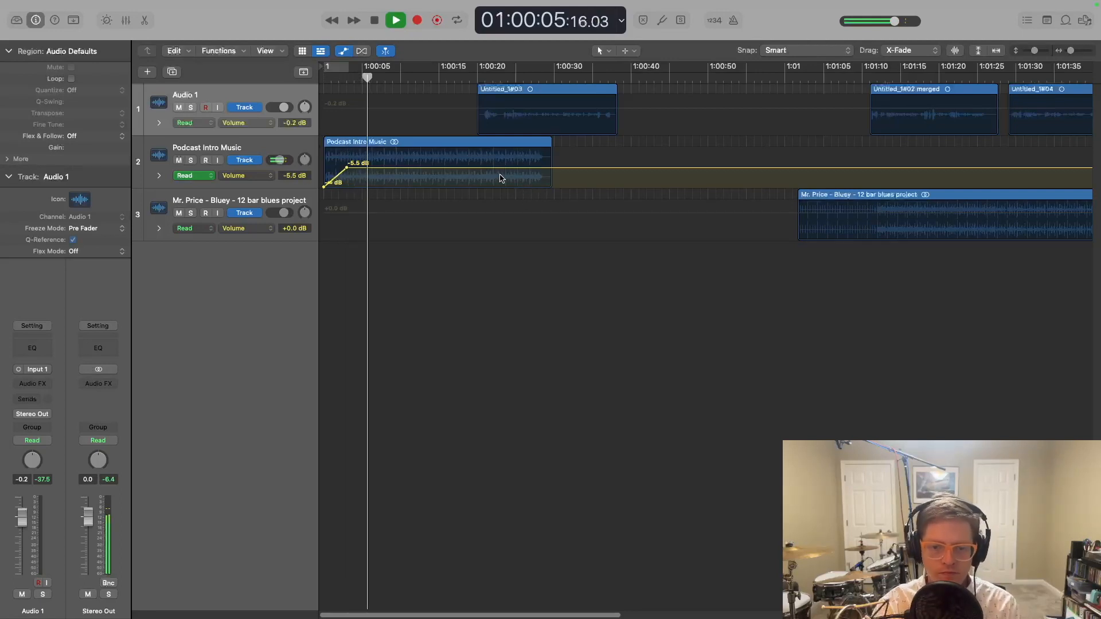
key(space)
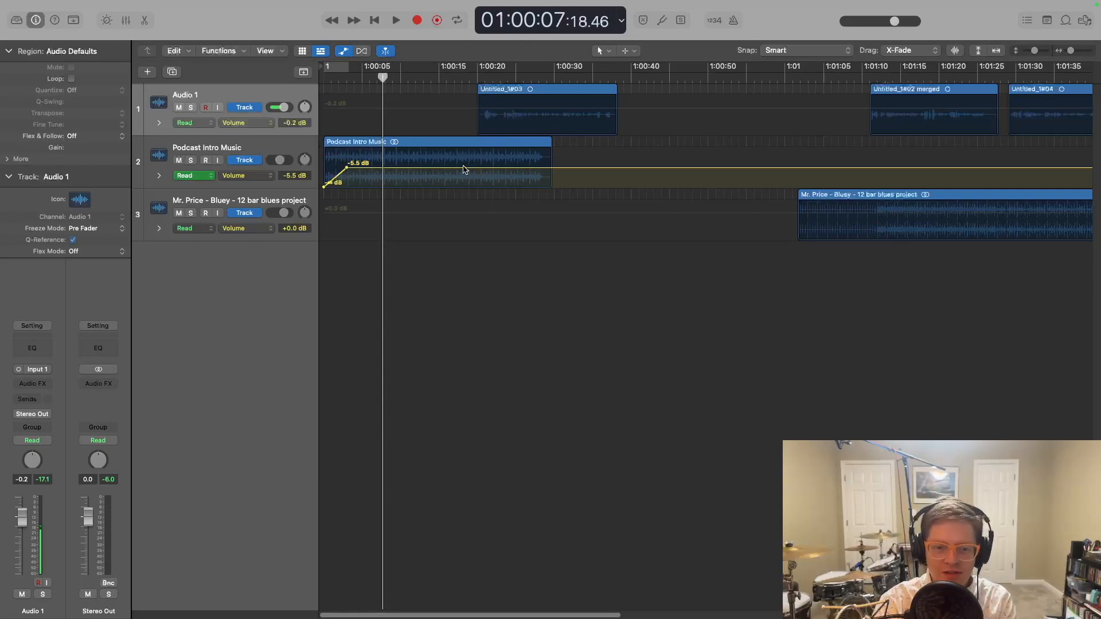
key(space)
key(space)
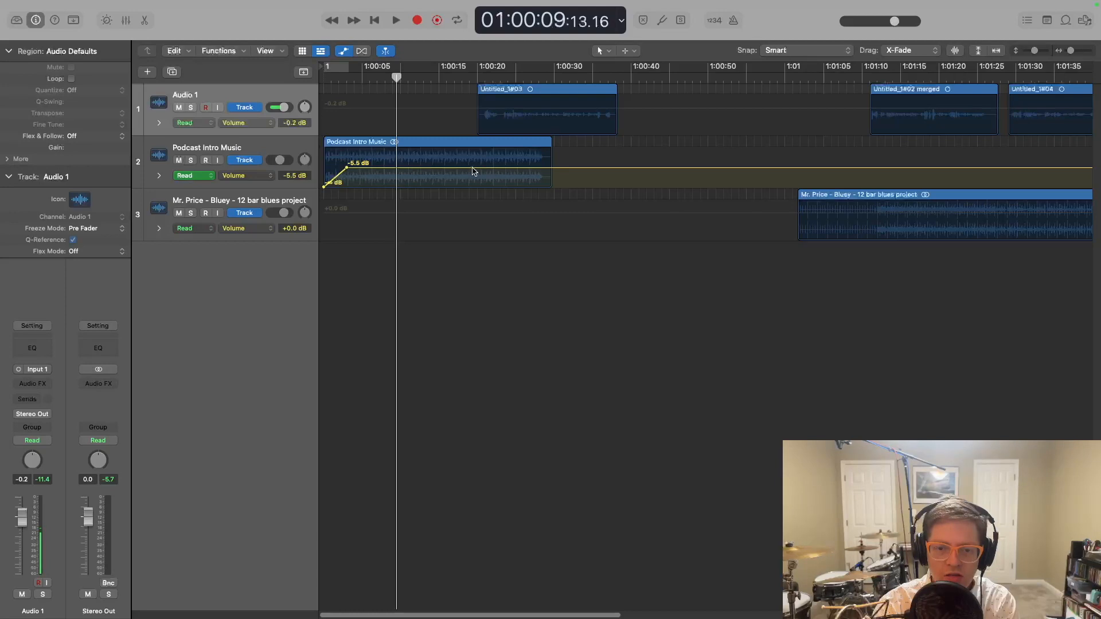
Step: Automate the intro music from −5.5 dB down to −20.6 dB as the first voice clip begins, fading to −∞ at the region's end, and play it
click(552, 168)
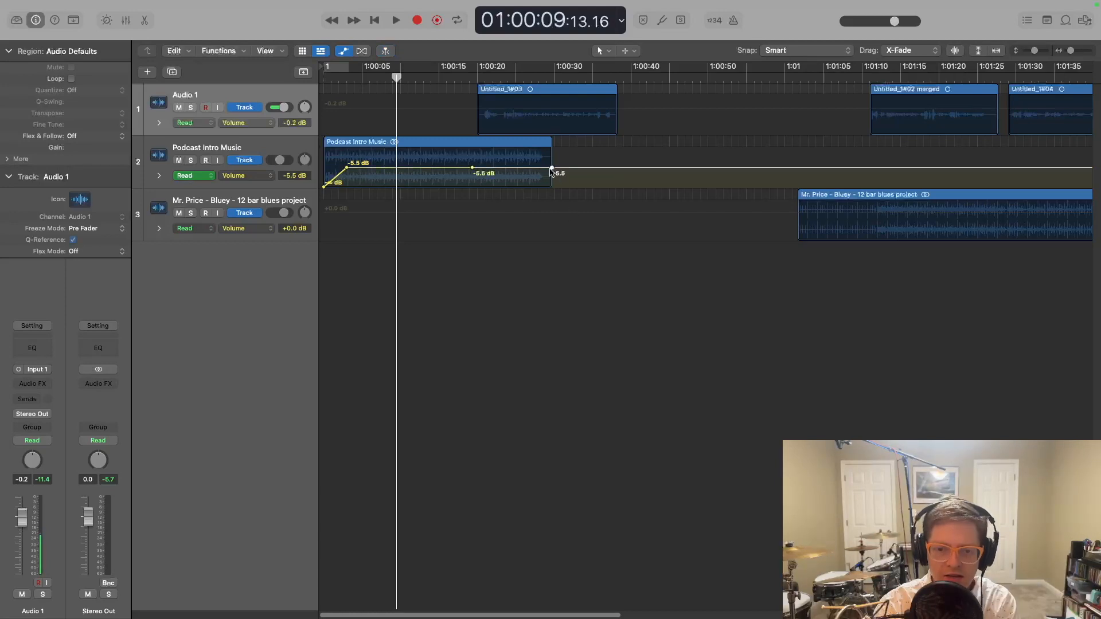
click(486, 169)
drag(488, 172, 552, 187)
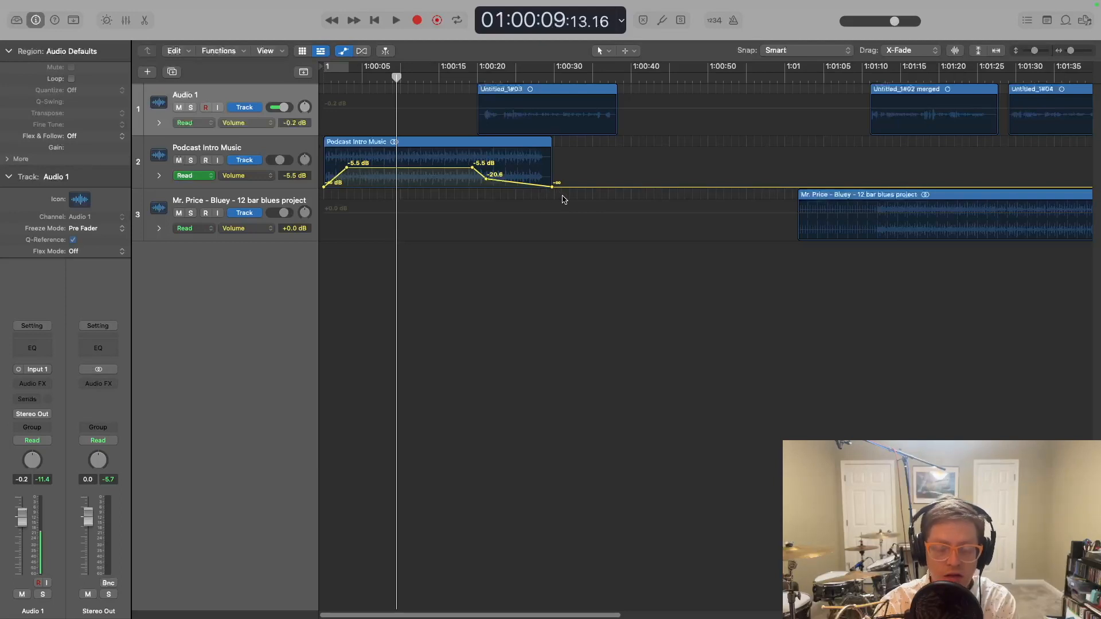
key(space)
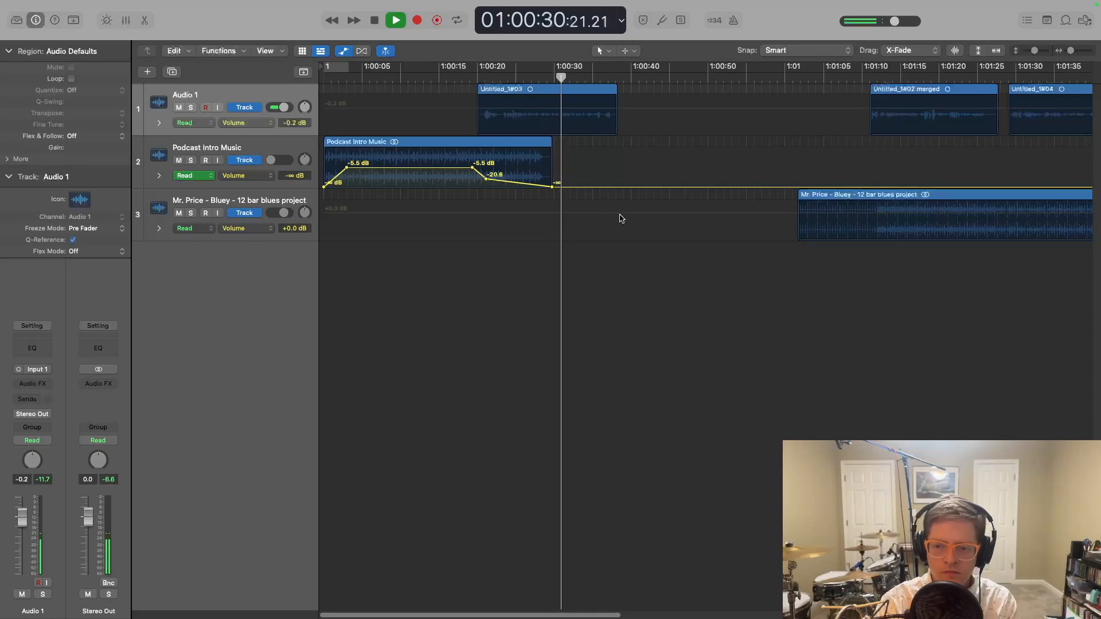
Step: Stop playback and move the blues music region to start where the first voice clip ends, at about 01:00:38
key(a)
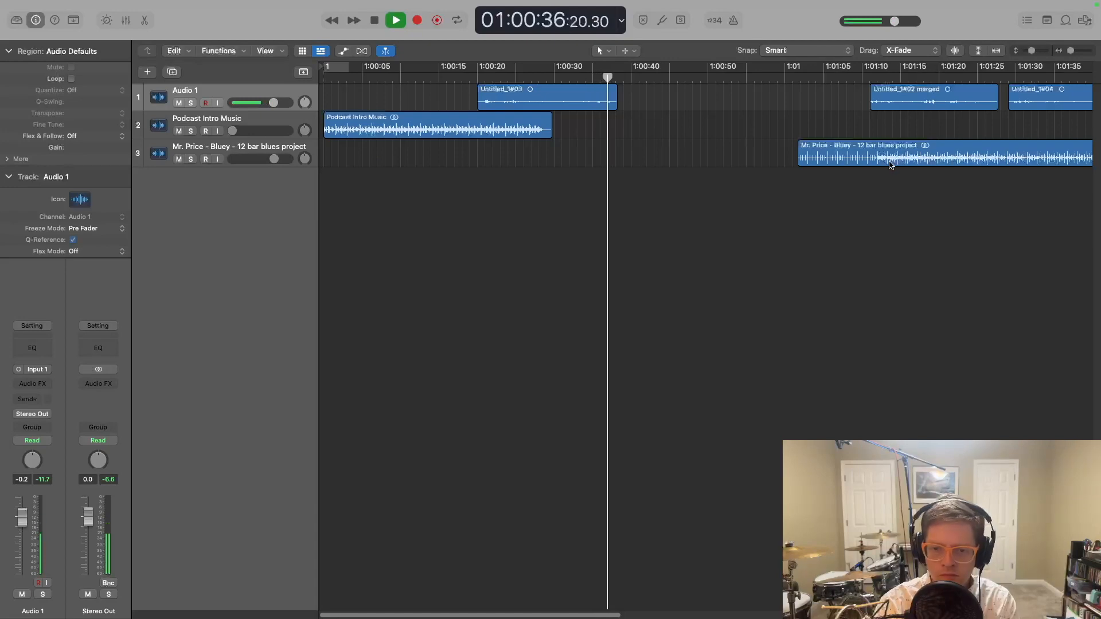
key(space)
drag(887, 165, 701, 167)
key(a)
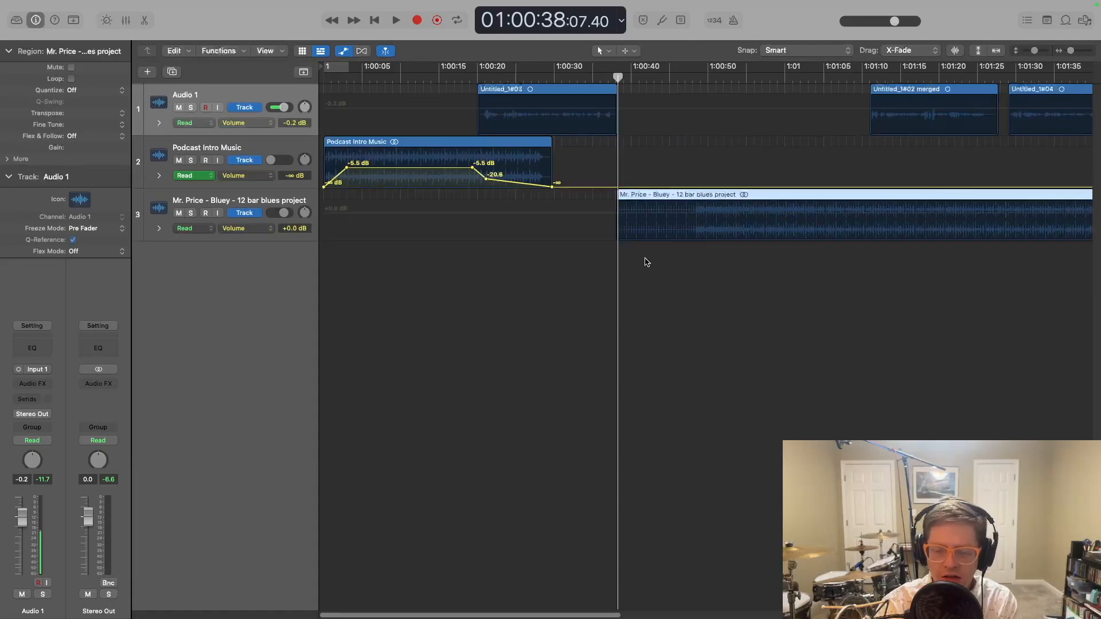
Step: Automate a fade-in on the blues music from −∞ dB at the region's start to 0.0 dB at about 01:00:45, and listen to the transition
click(659, 243)
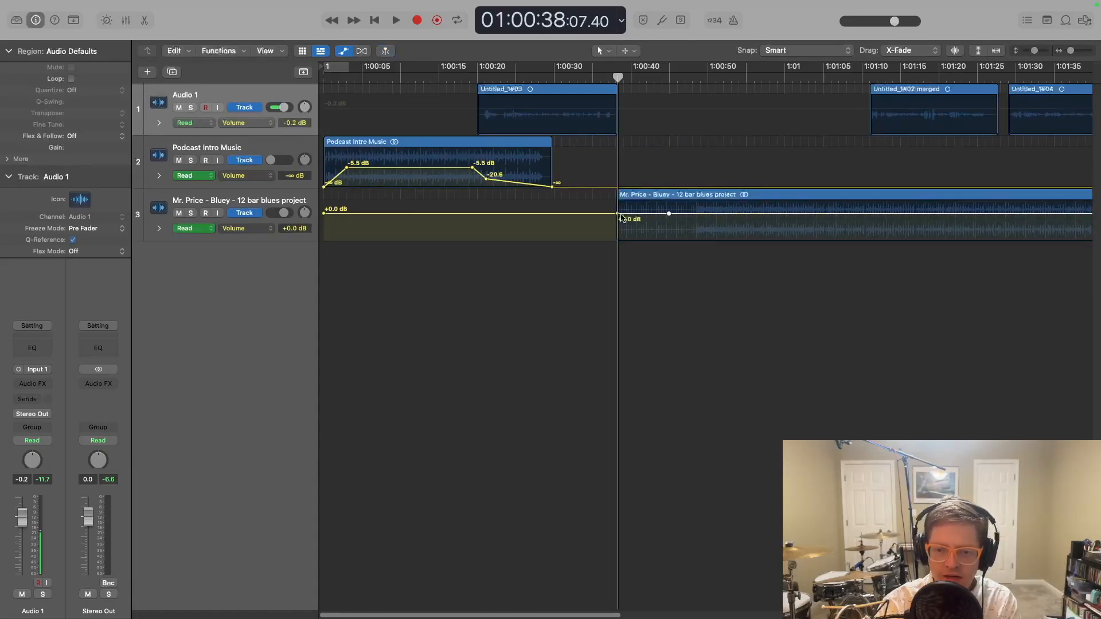
drag(617, 216, 616, 239)
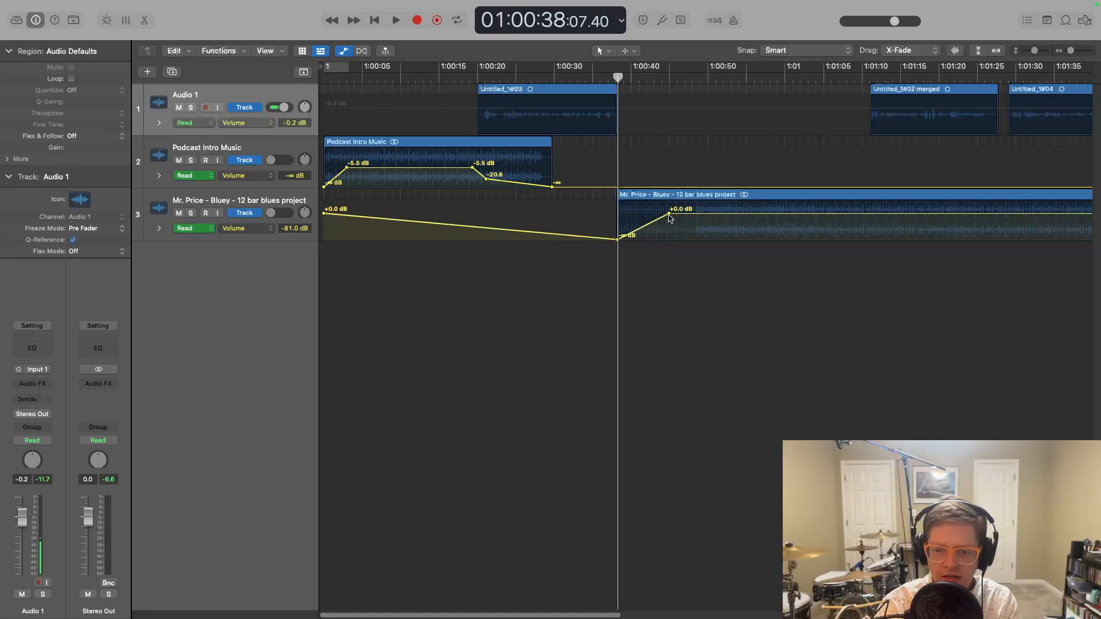
click(608, 79)
key(space)
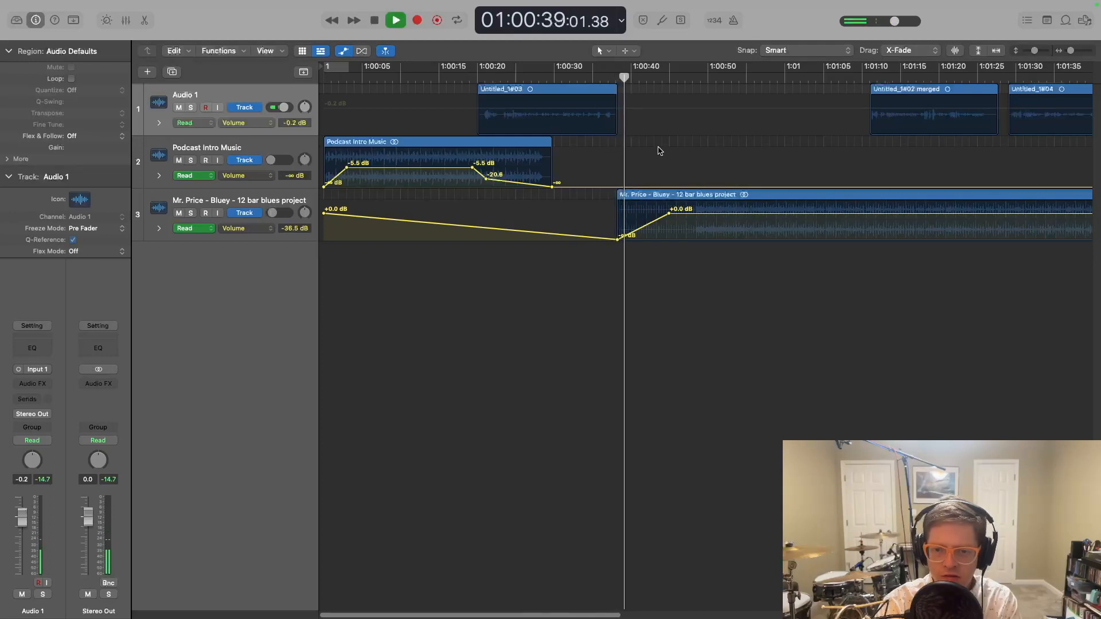
key(space)
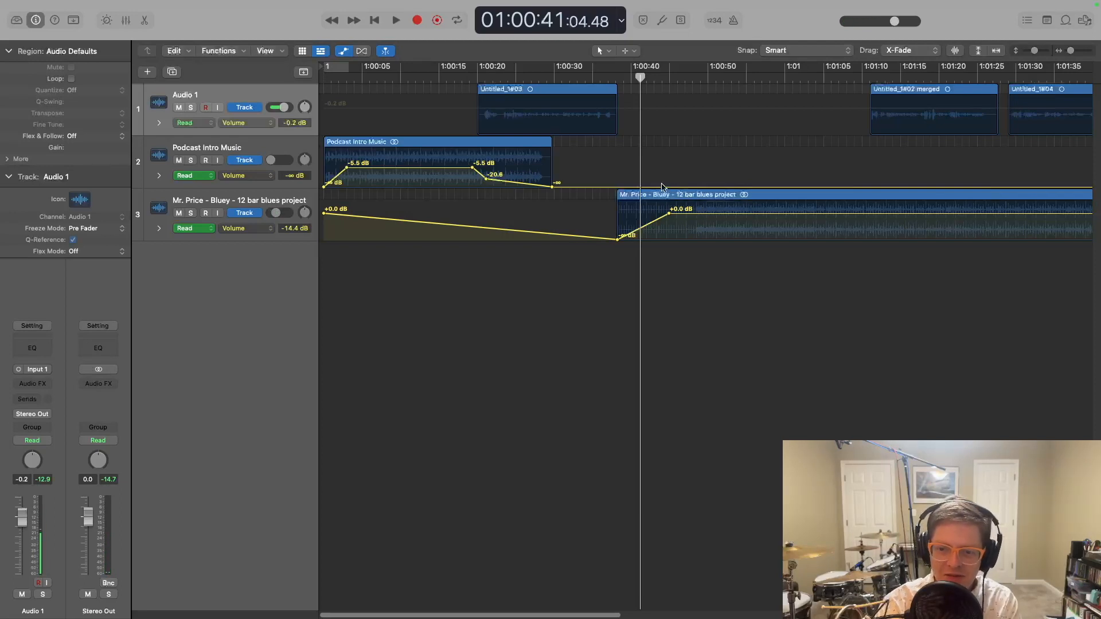
key(space)
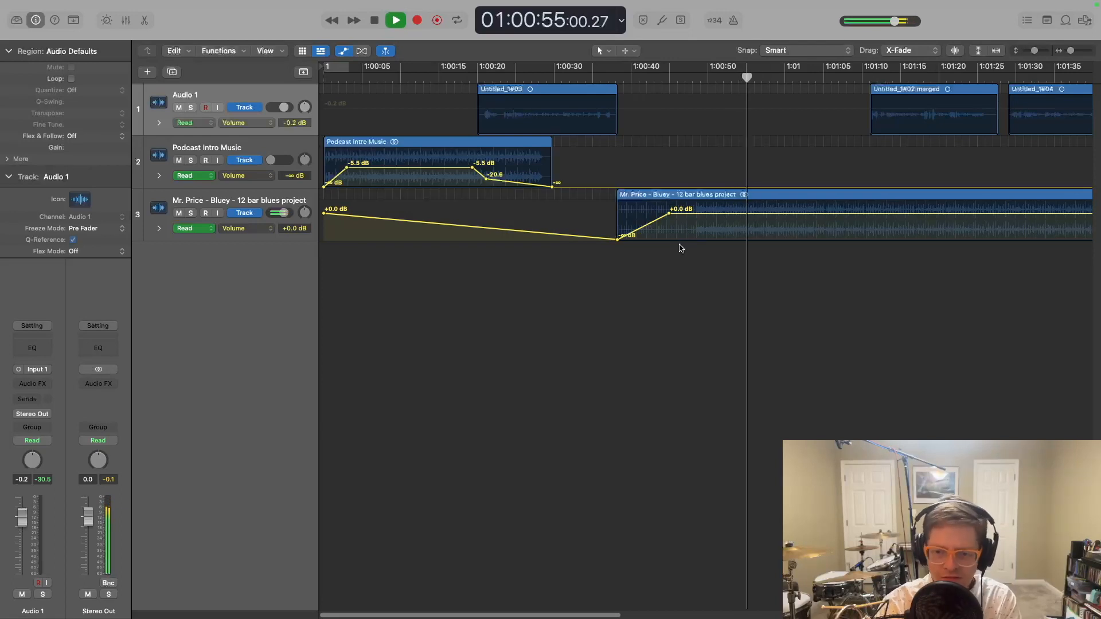
key(space)
Step: Trim about 10 seconds of opening off the blues music region and place its new start at about 01:00:38
key(a)
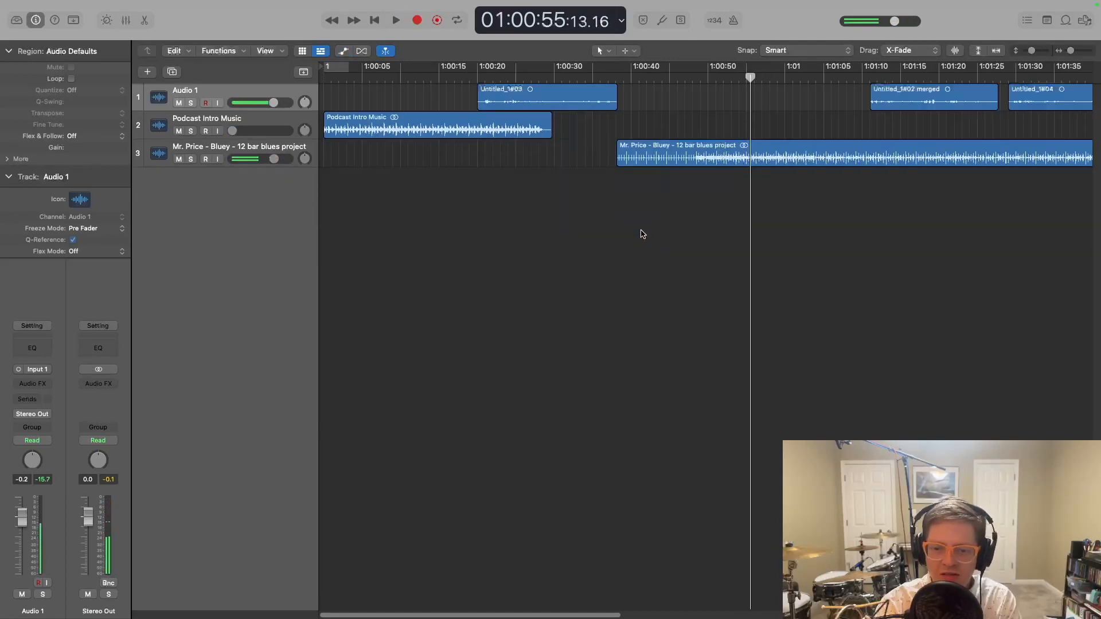
drag(620, 152, 652, 163)
key(a)
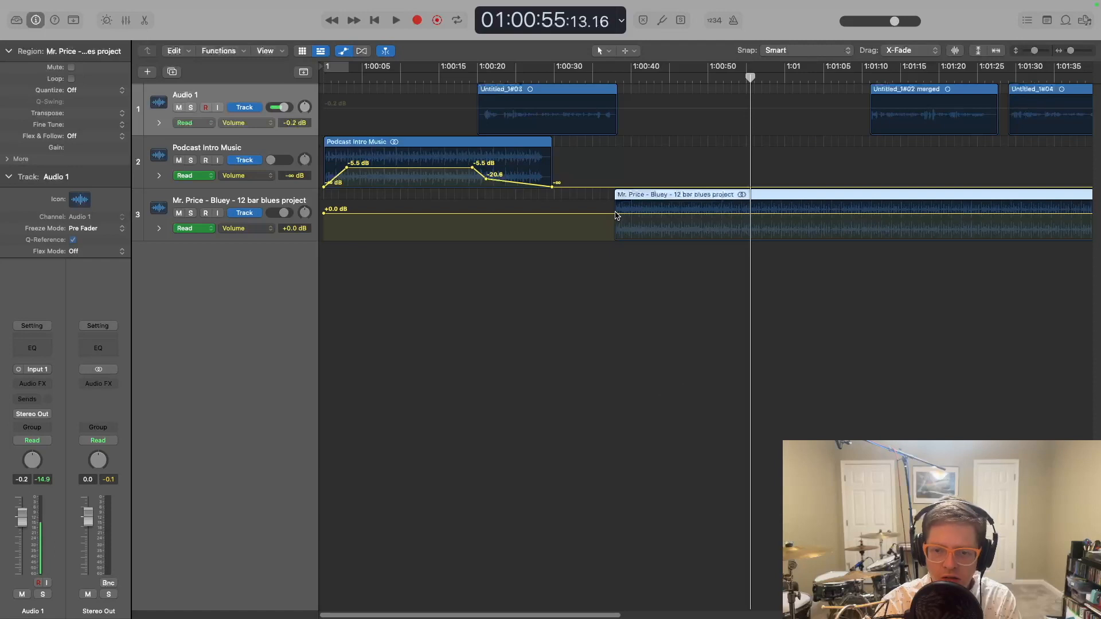
Step: Automate a fade-in on the trimmed blues music from −∞ dB at its start to −14.3 dB at about 01:00:45, and play from 01:00:35
click(616, 214)
drag(616, 214, 614, 240)
drag(662, 213, 673, 228)
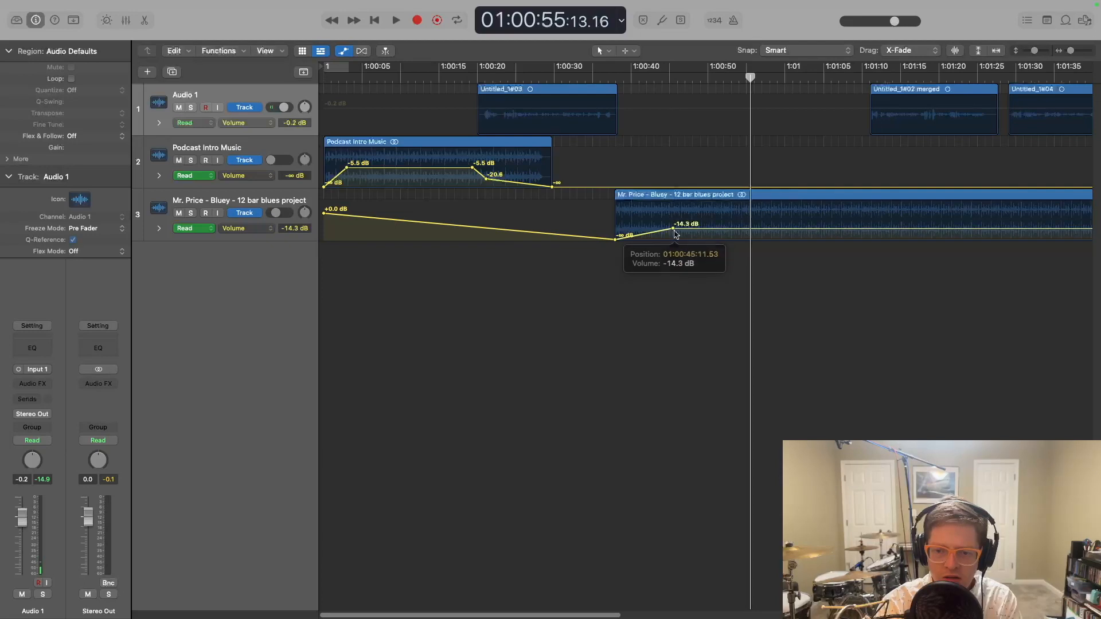
click(595, 69)
key(a)
key(space)
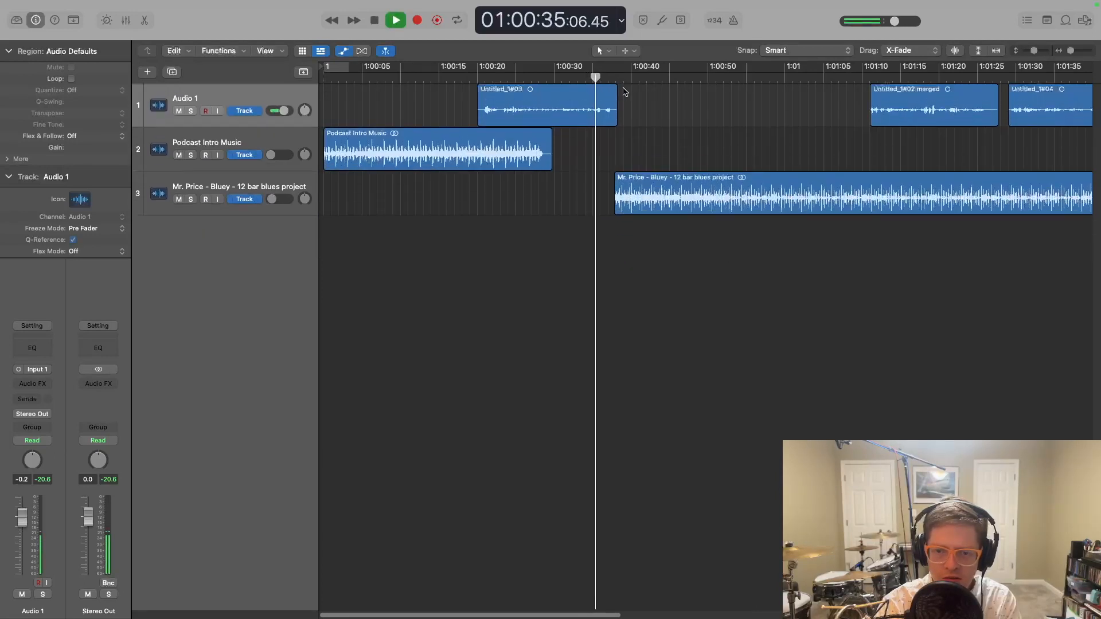
key(a)
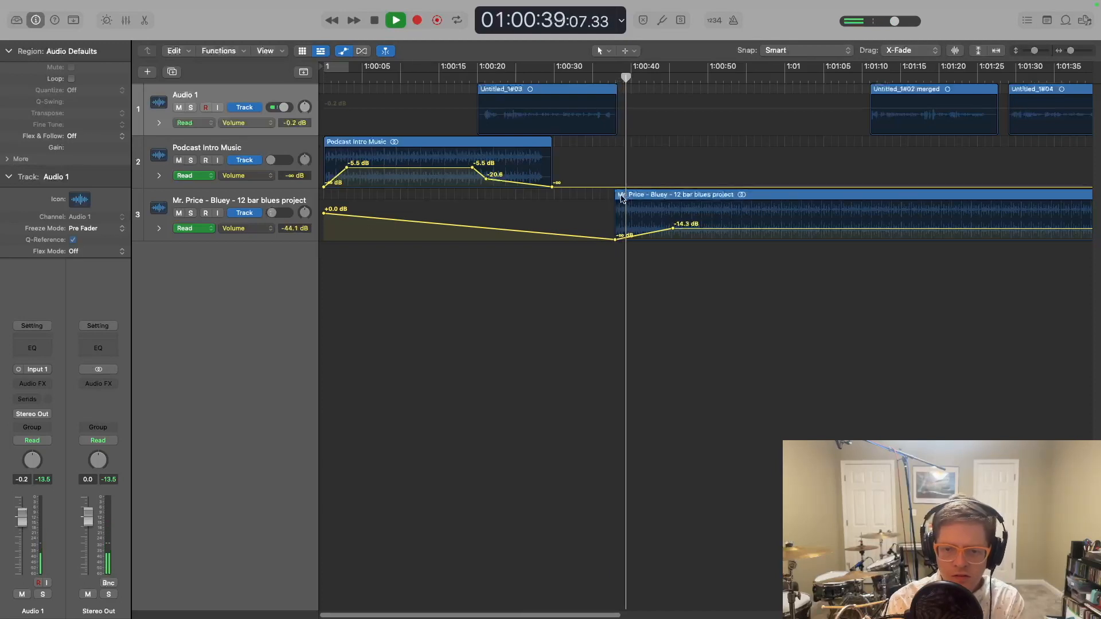
Step: Move the blues music region to start at about 01:00:36, lower its level after the fade-in to −19.7 dB, and stop playback
drag(623, 197, 619, 198)
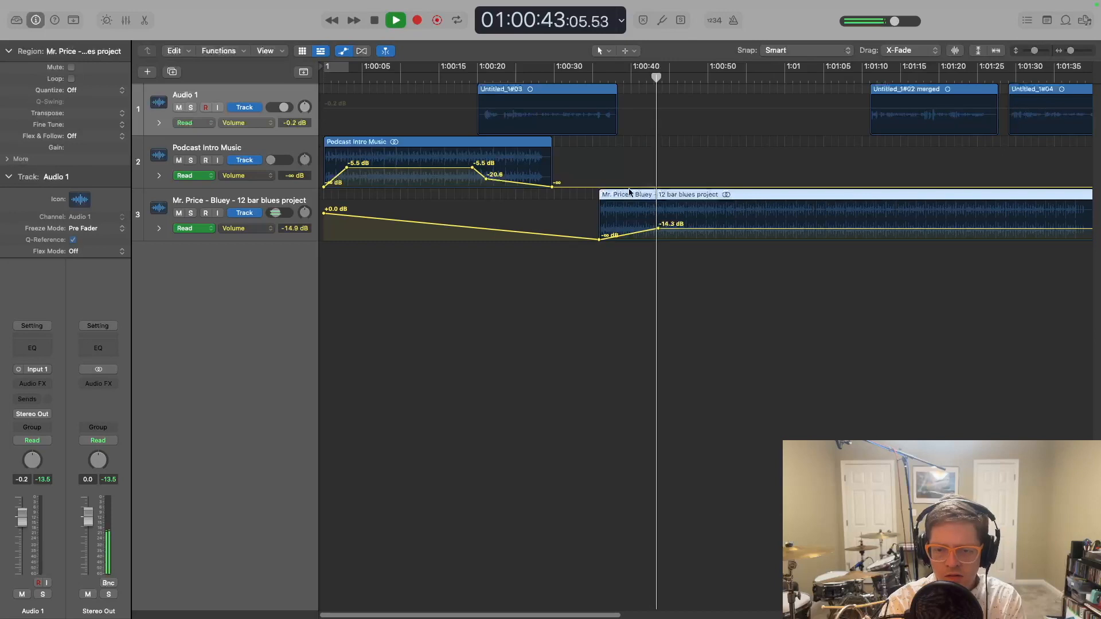
drag(657, 228, 693, 237)
key(space)
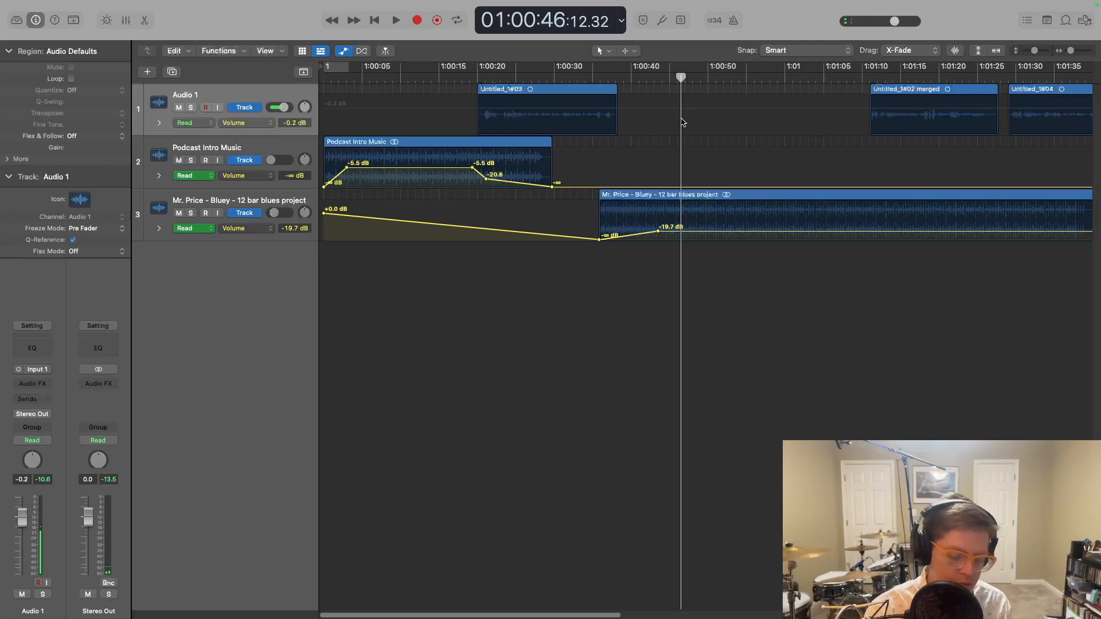
Step: Move the Untitled_1#02 merged voice clip to start at about 01:00:42 and play from about 01:00:35
key(a)
drag(899, 100, 687, 106)
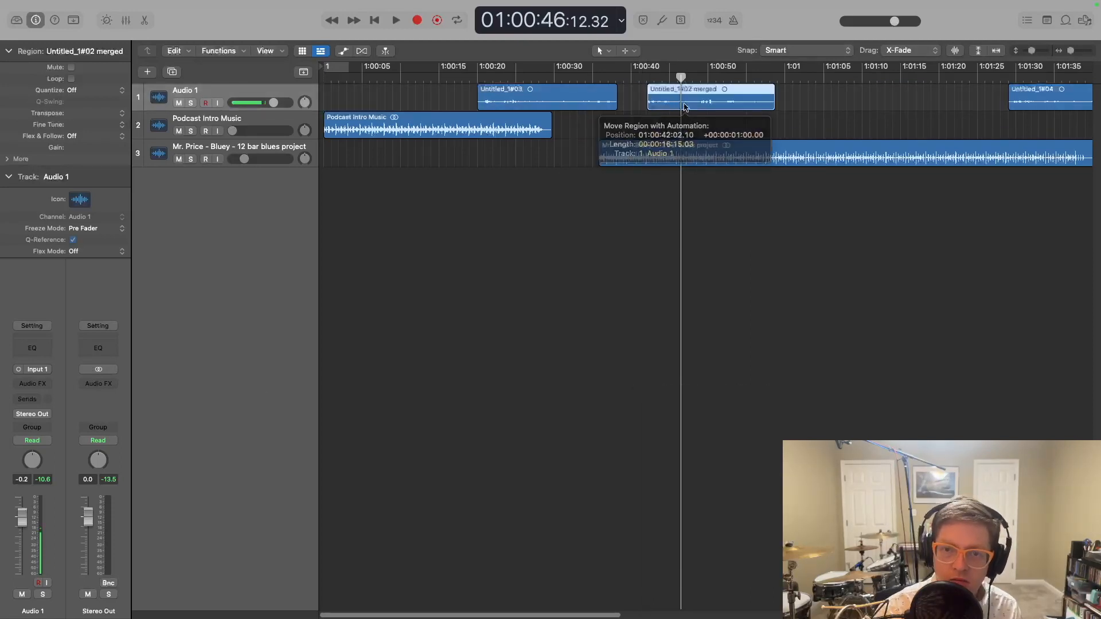
click(591, 75)
key(space)
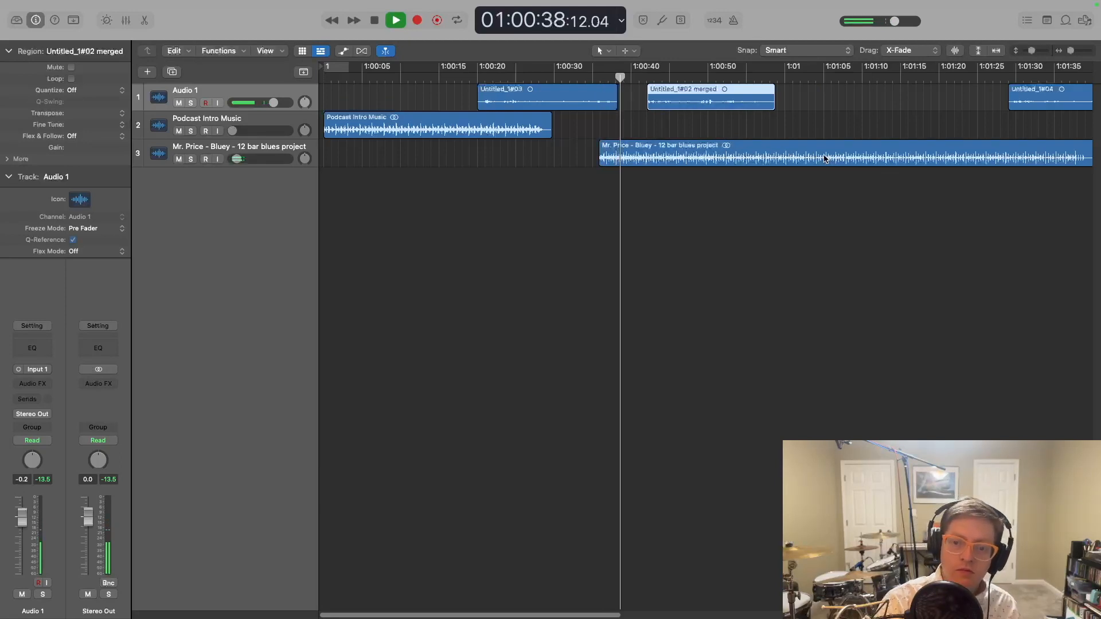
Step: Trim the end of Untitled_1#03 slightly, move Untitled_1#04 to start at about 01:01:07, and stop playback
drag(612, 109, 609, 109)
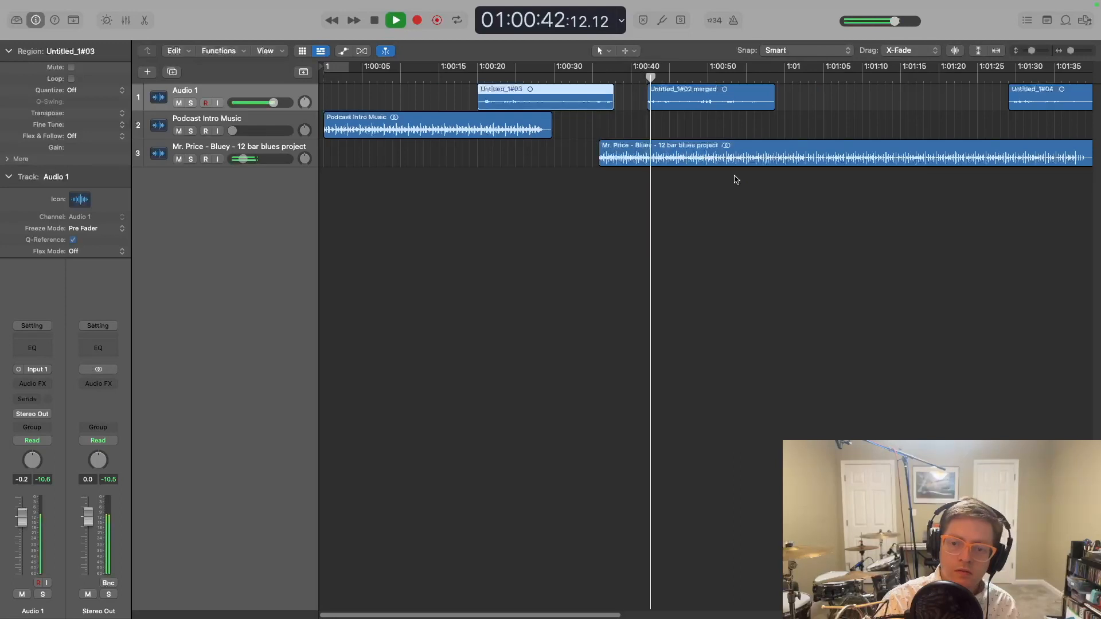
drag(649, 103, 649, 103)
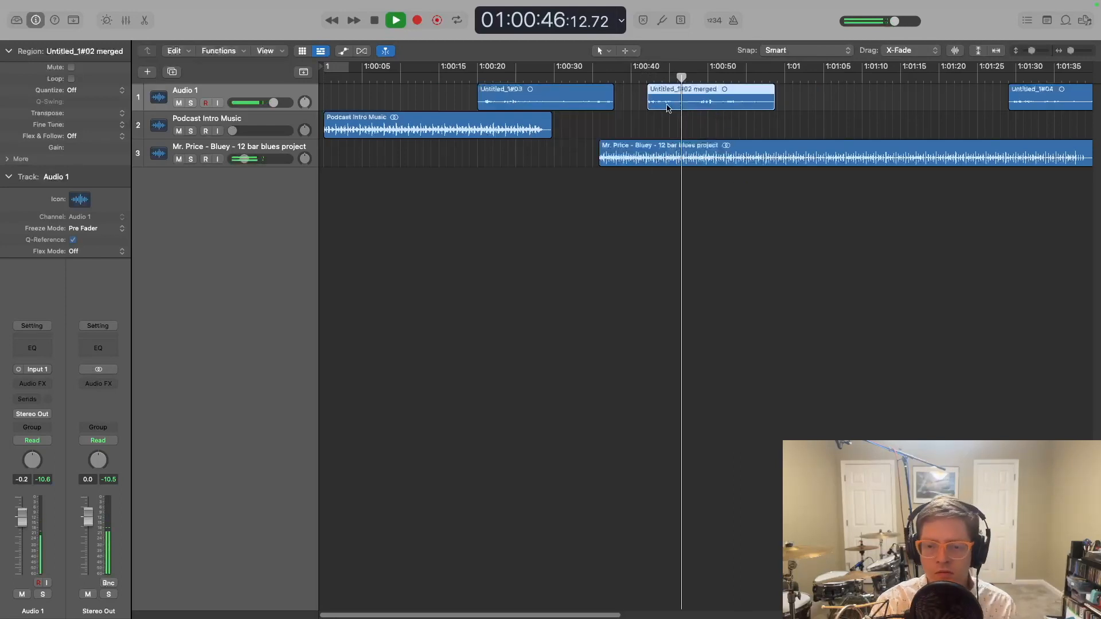
drag(1028, 102, 856, 108)
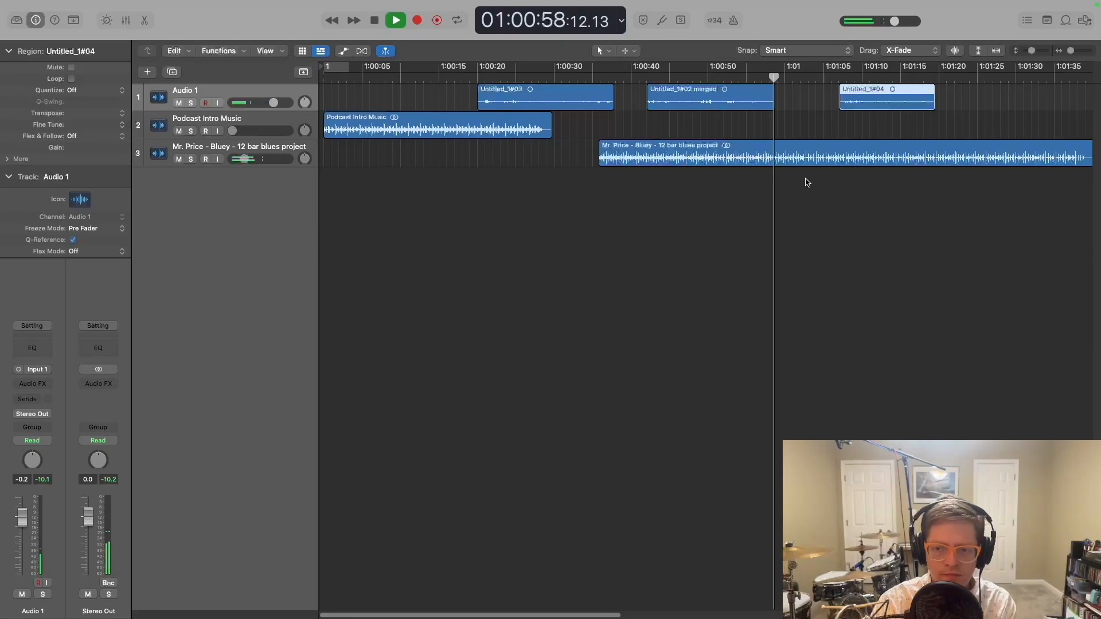
key(space)
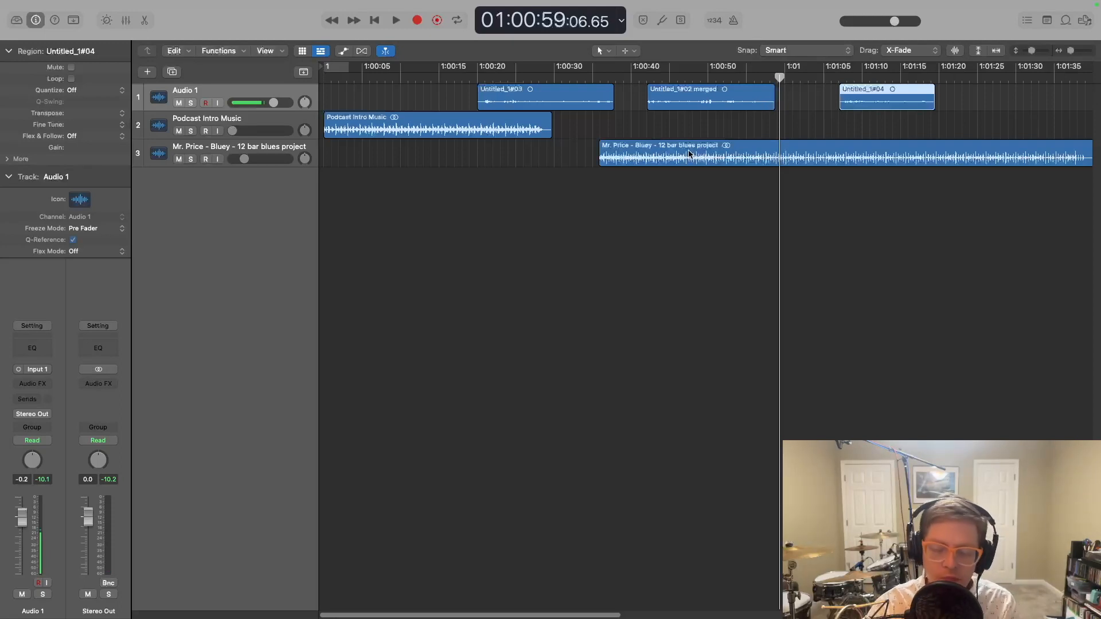
Step: Lower the blues music to −23.1 dB and automate a fade-out from 01:00:58 down to −∞ at about 01:01:01
key(a)
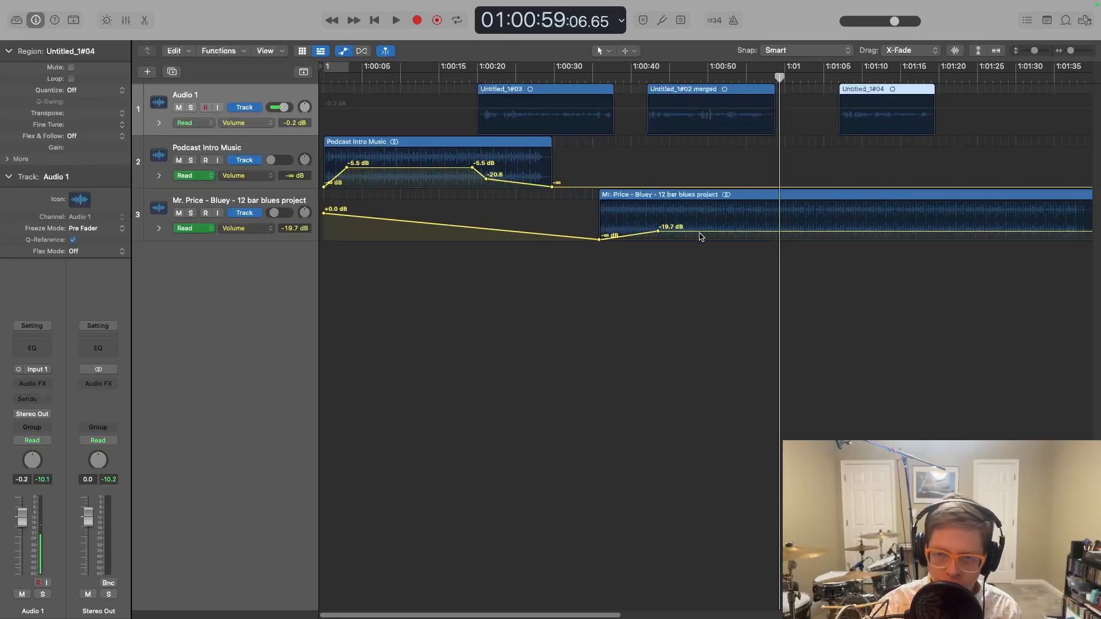
drag(705, 235, 705, 237)
drag(779, 78, 772, 80)
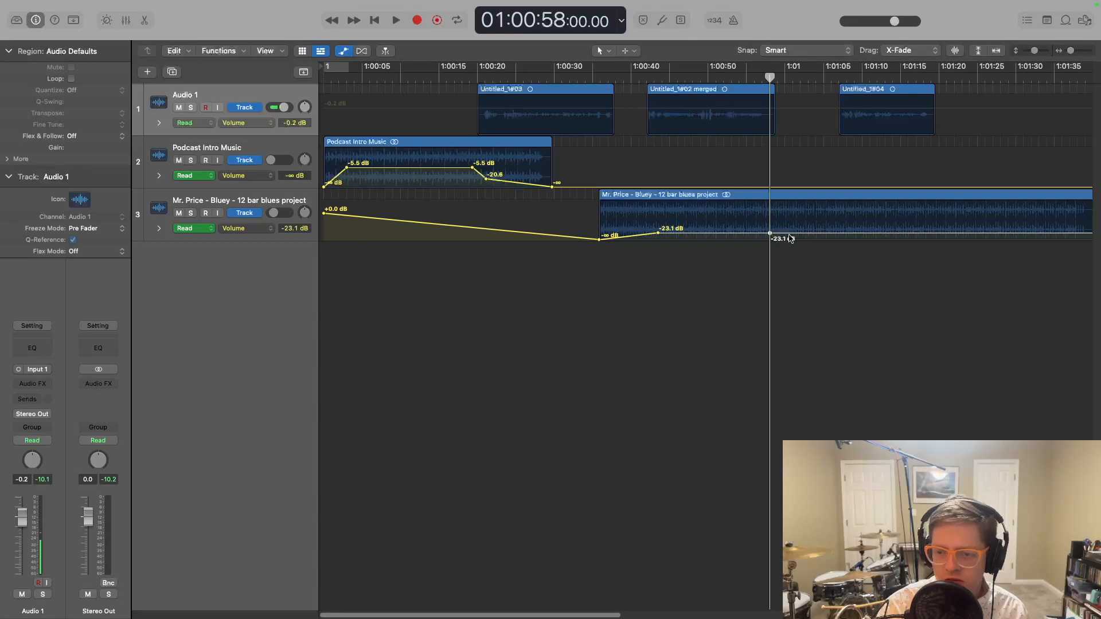
drag(790, 233, 790, 240)
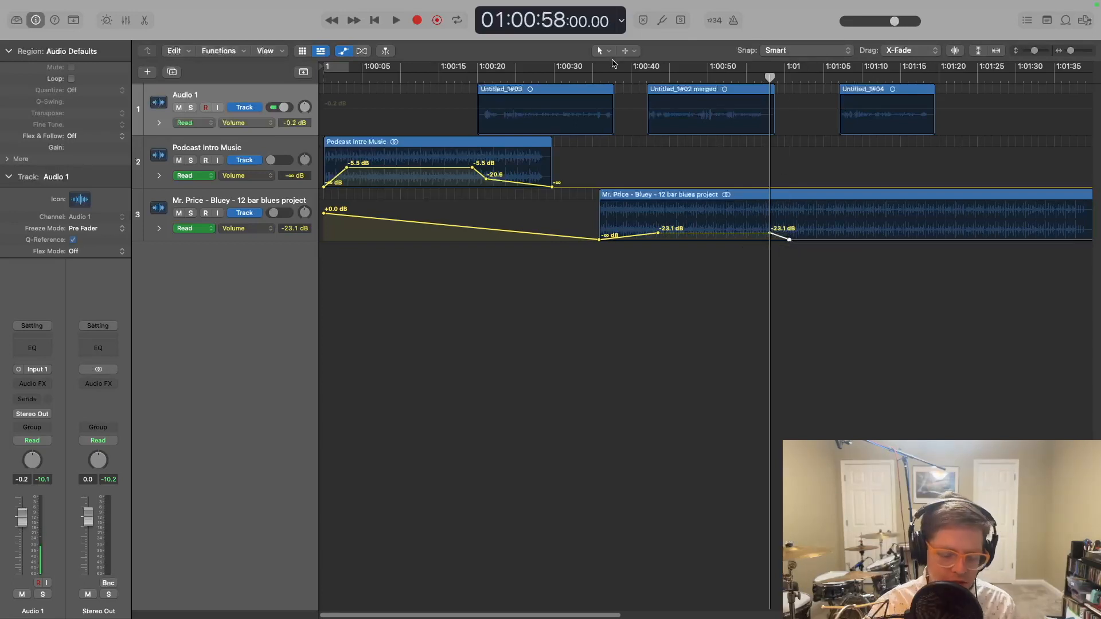
Step: Trim the blues music region to end where its fade-out finishes, and move Untitled_1#04 to start at about 01:01:02
key(a)
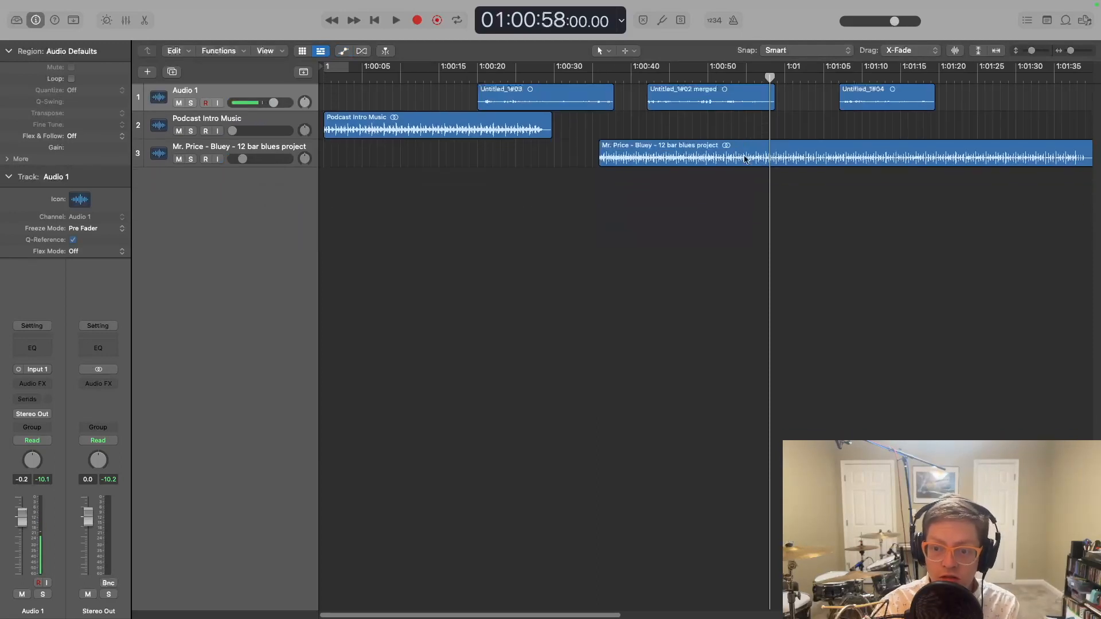
scroll(596, 616, right, 5)
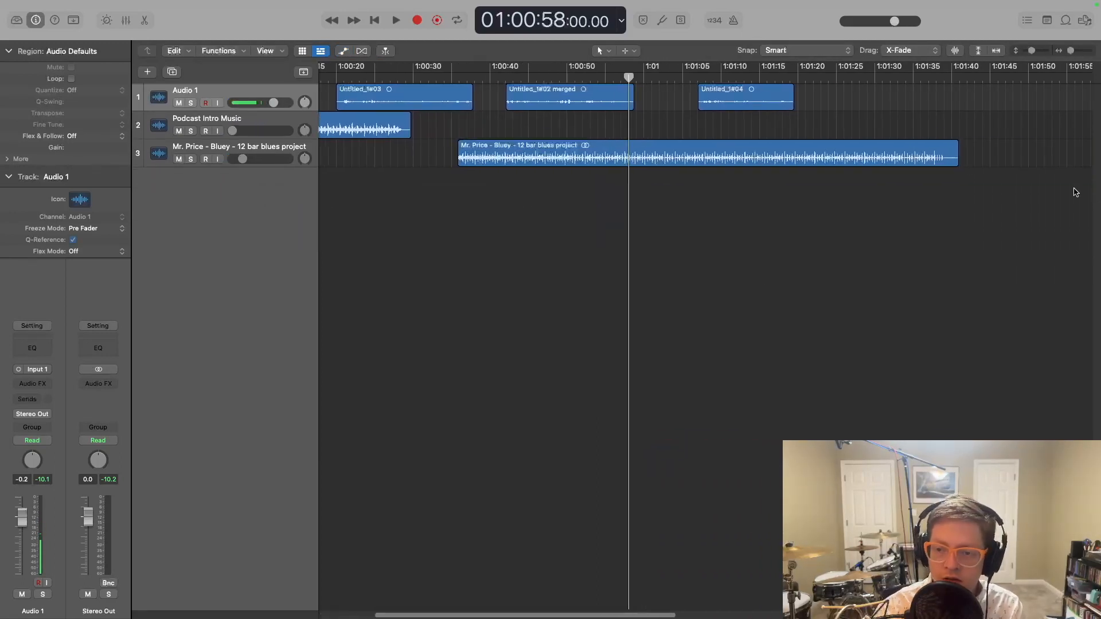
drag(960, 162, 648, 158)
key(a)
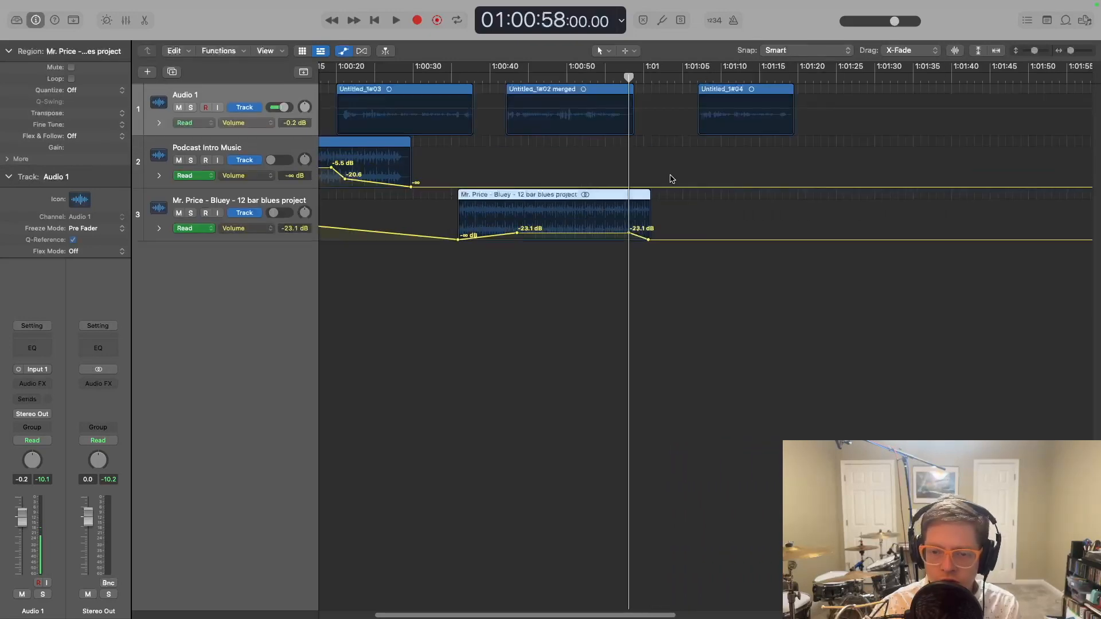
key(a)
drag(729, 102, 690, 101)
Step: Paste a copy of the Podcast Intro Music region on its track, starting where the blues music ends, with its automation shown
click(393, 135)
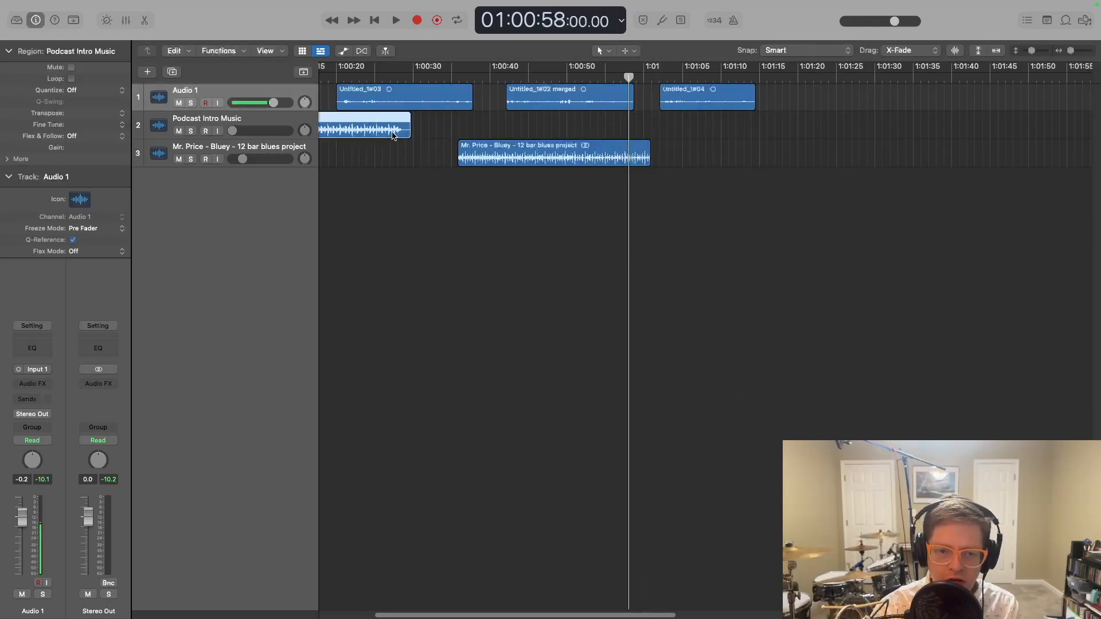
click(664, 77)
click(281, 119)
key(super+v)
drag(731, 131, 720, 131)
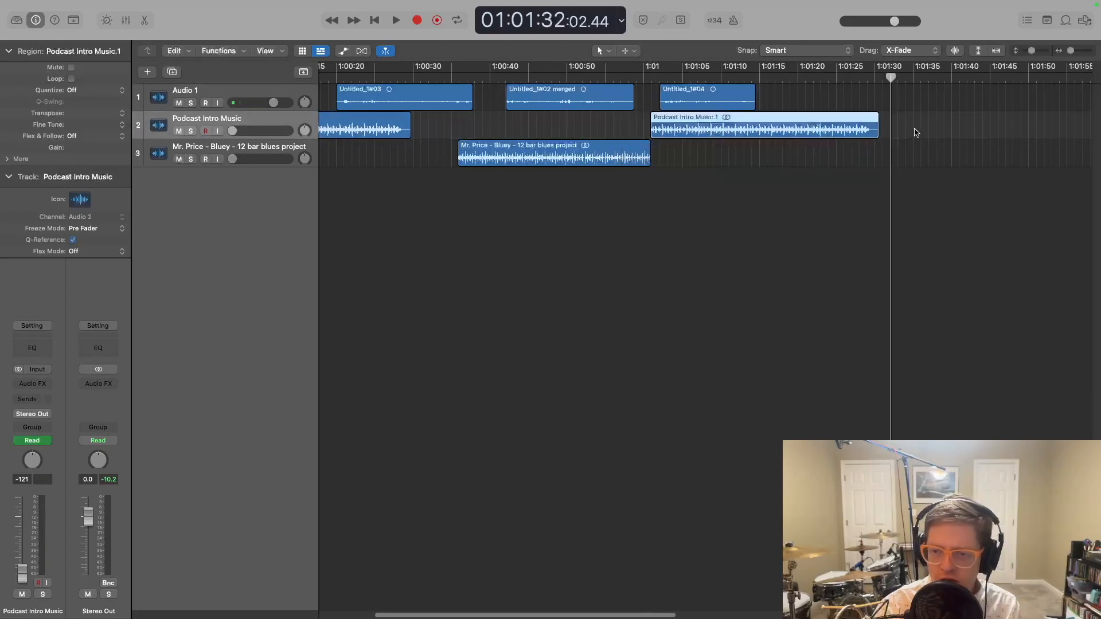
key(a)
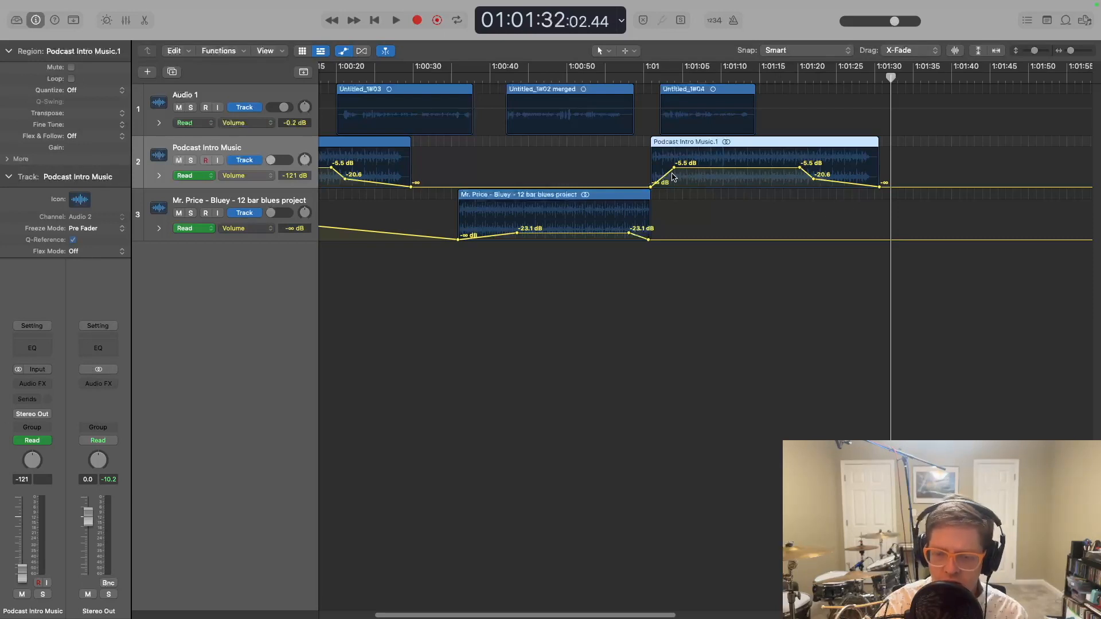
Step: Move Untitled_1#04 to start just after the copied intro music's fade-in and lower that music's held level to −12.1 dB
key(a)
drag(689, 101, 708, 101)
key(a)
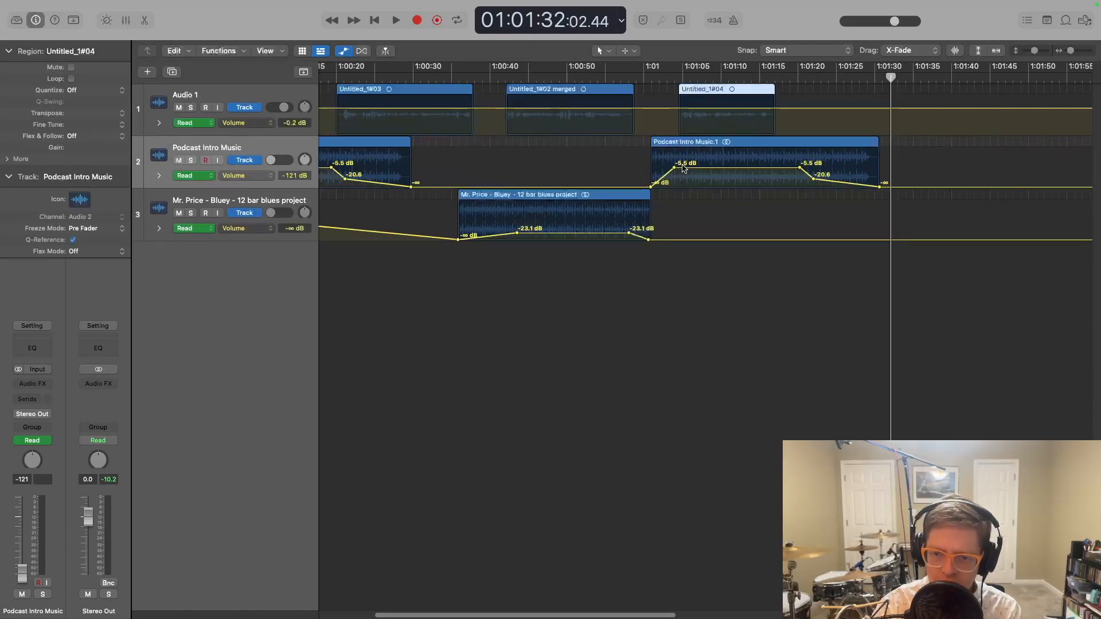
drag(686, 170, 687, 177)
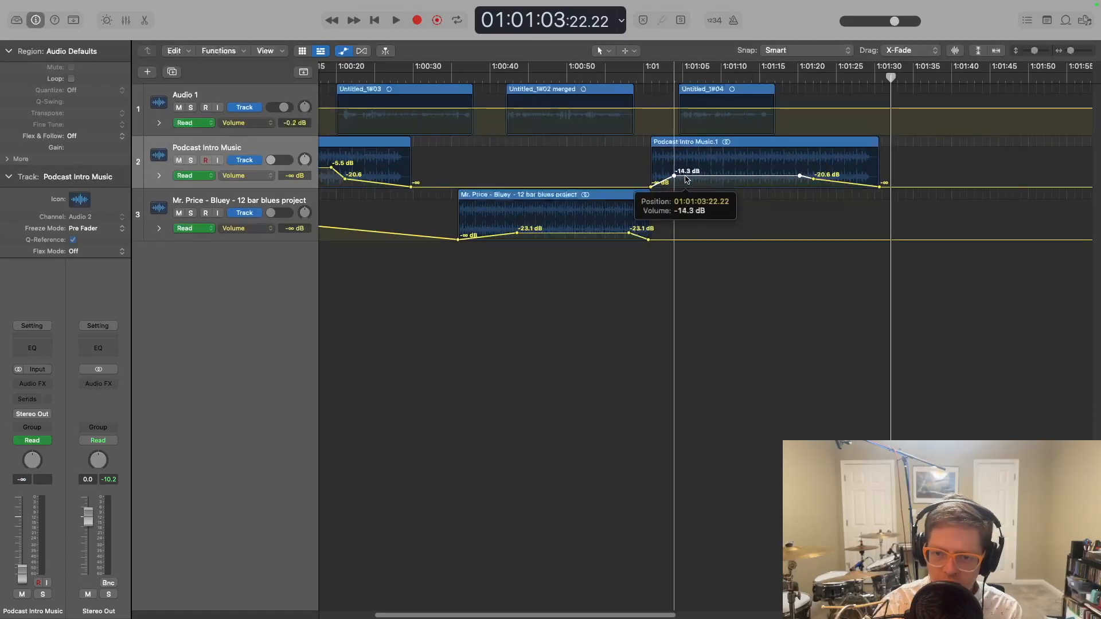
drag(689, 179, 688, 178)
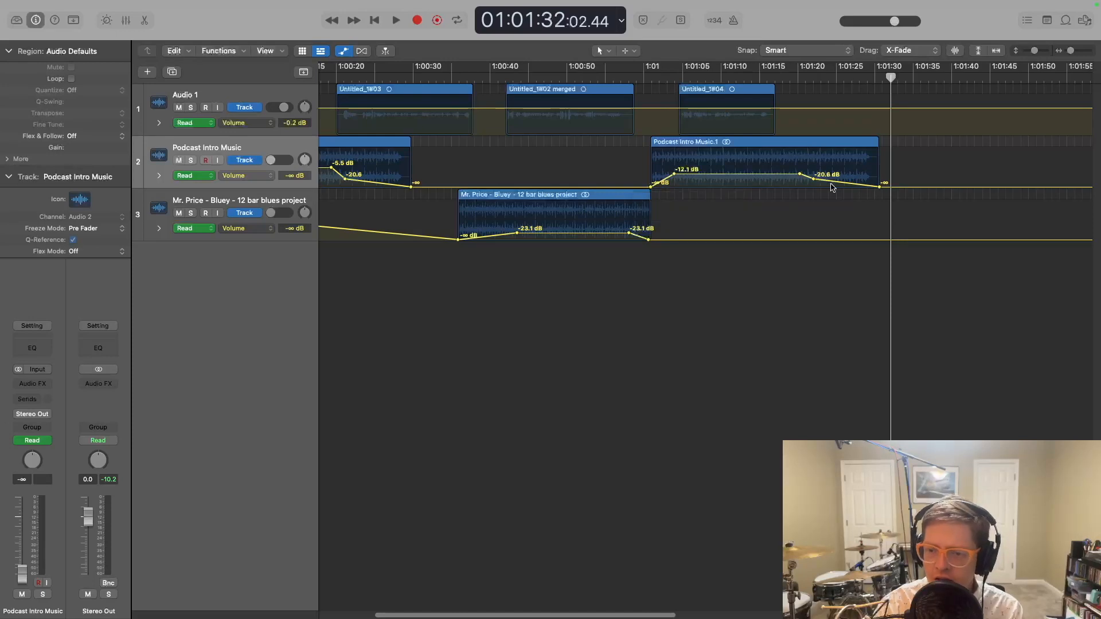
Step: Automate the copied intro music to rise from −11.0 dB to −3.4 dB after the voice clip, holding until −4.2 dB before the final fade-out
drag(814, 181, 799, 164)
click(800, 165)
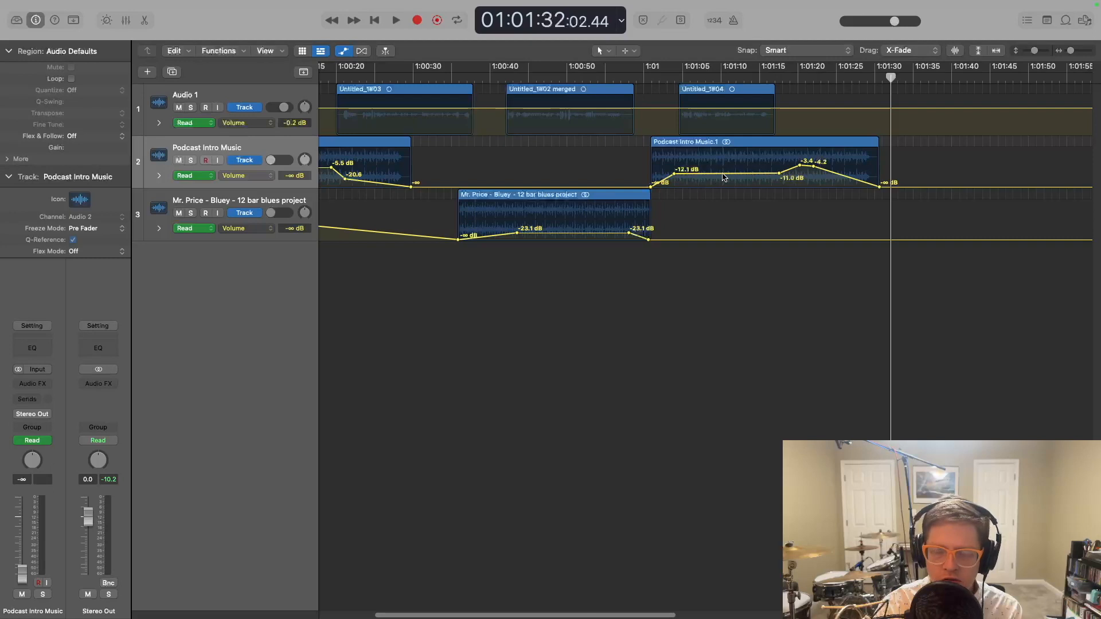
drag(819, 167, 795, 166)
Step: Play the ending from about 01:00:58, lower the music under the last voice clip to −16.9 dB, and view the whole arrangement without automation
click(632, 84)
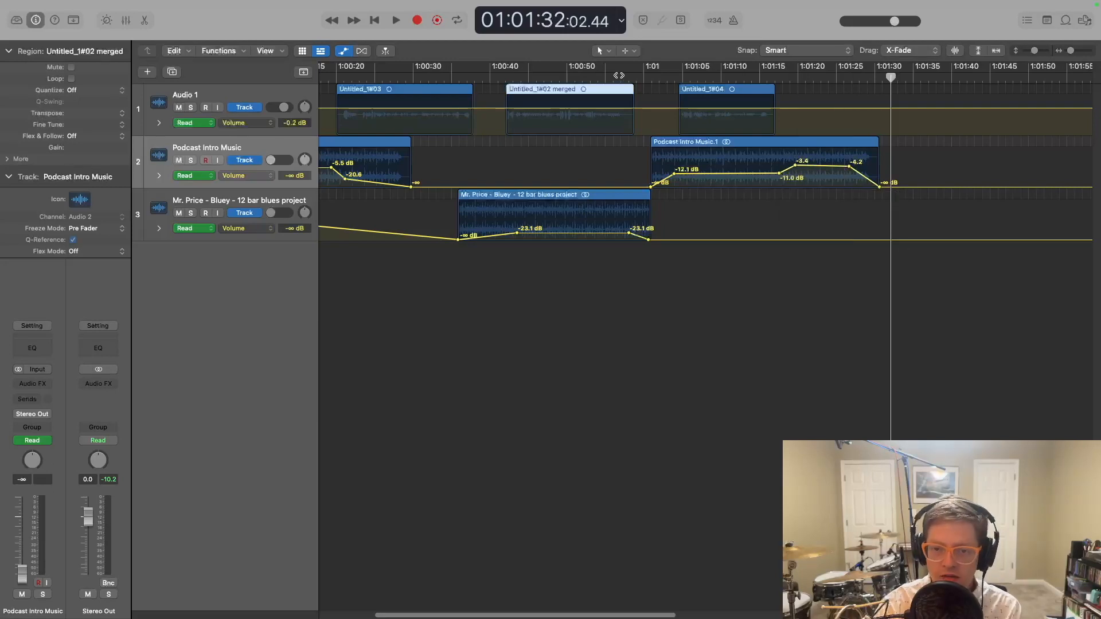
click(629, 73)
key(space)
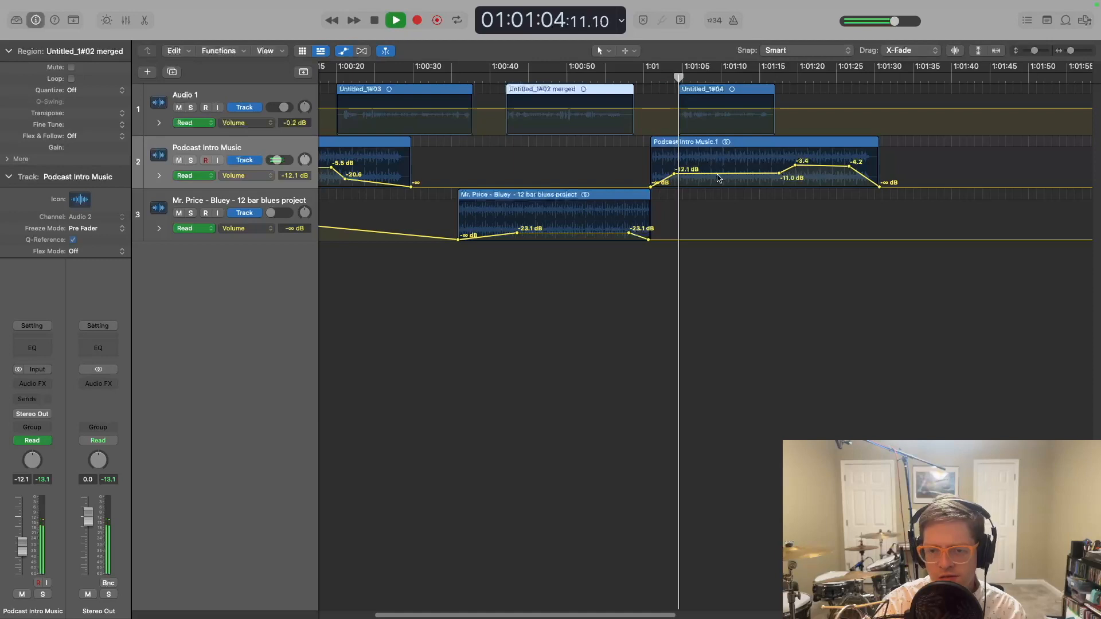
click(721, 178)
drag(721, 178, 722, 182)
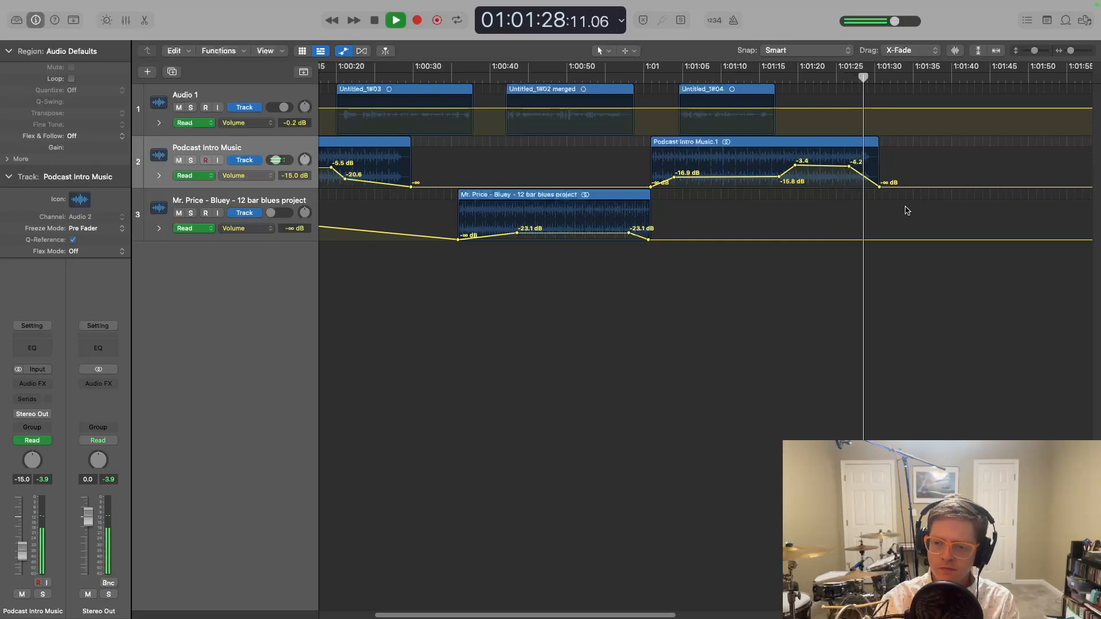
key(space)
drag(1071, 51, 1068, 51)
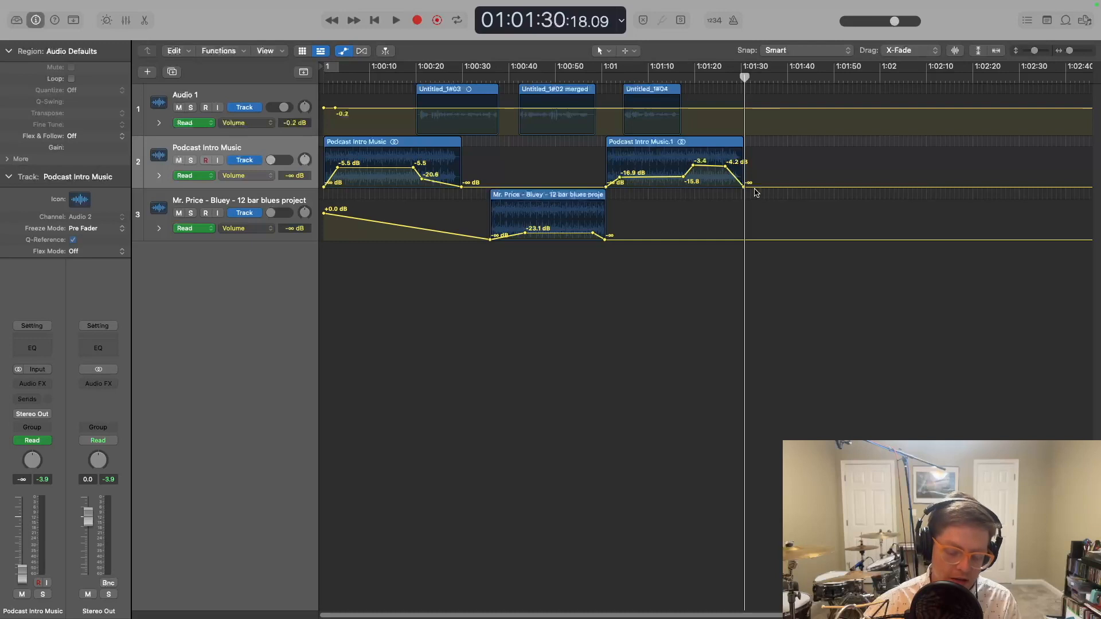
key(a)
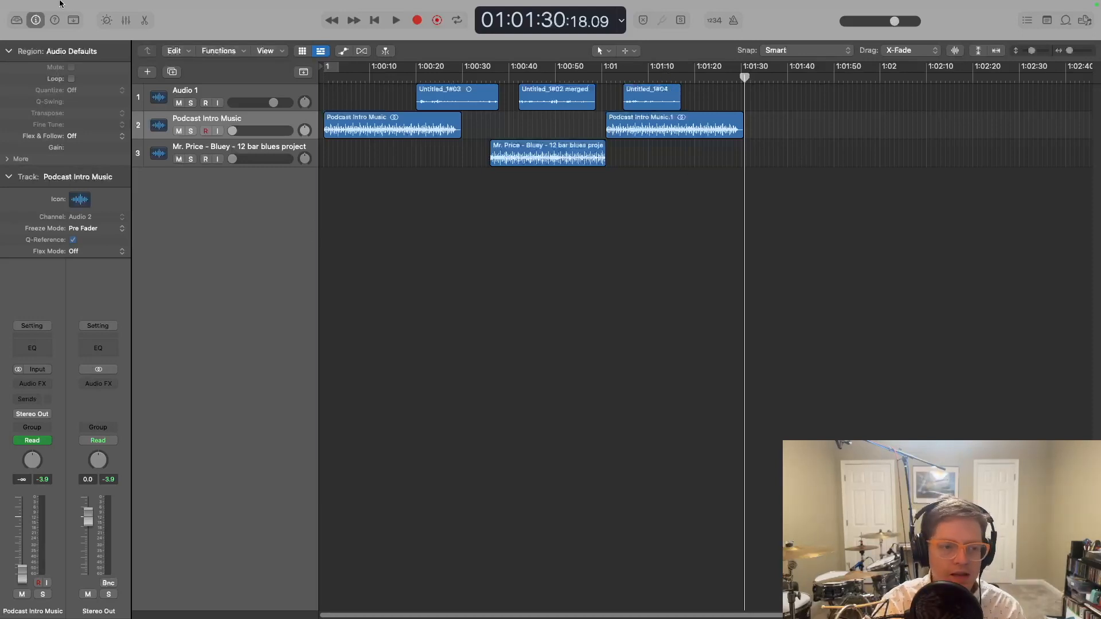
click(83, 7)
mouse_move(128, 295)
click(257, 339)
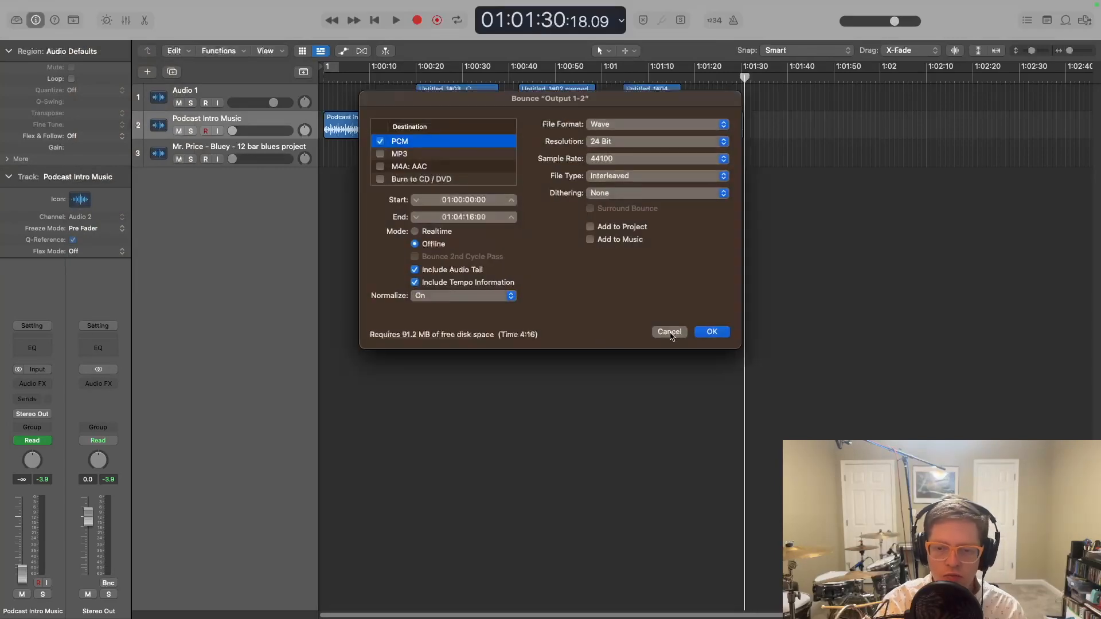
click(669, 332)
Step: Switch to the Podcast Project PDF in Preview and review the Part 4 instructions on naming, saving, compressing and bouncing the project
key(ctrl+Left)
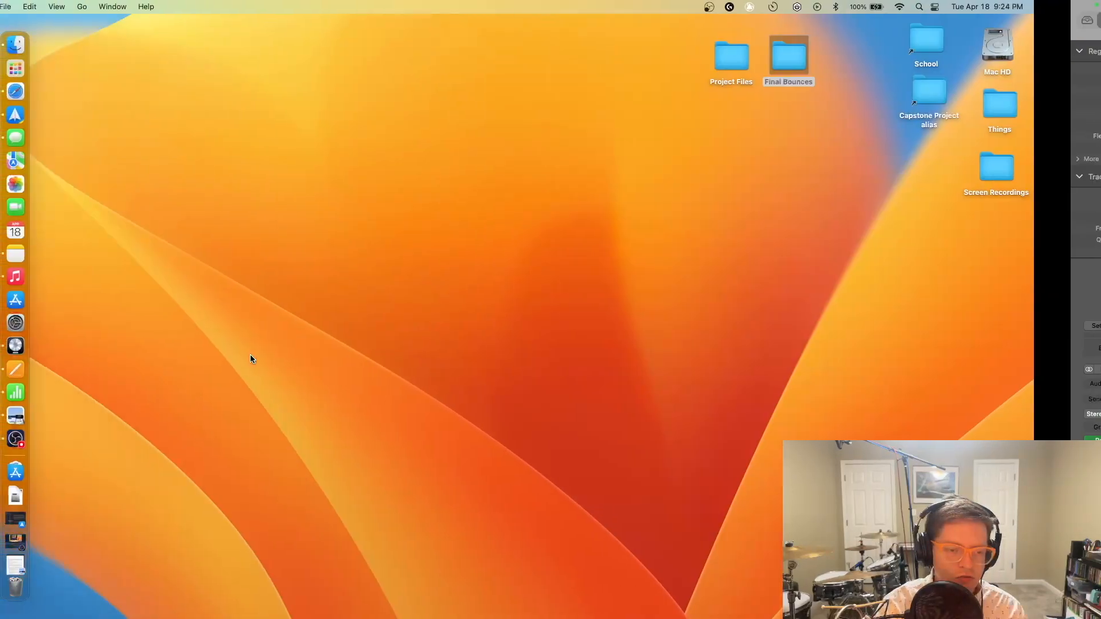
click(17, 415)
scroll(559, 350, down, 10)
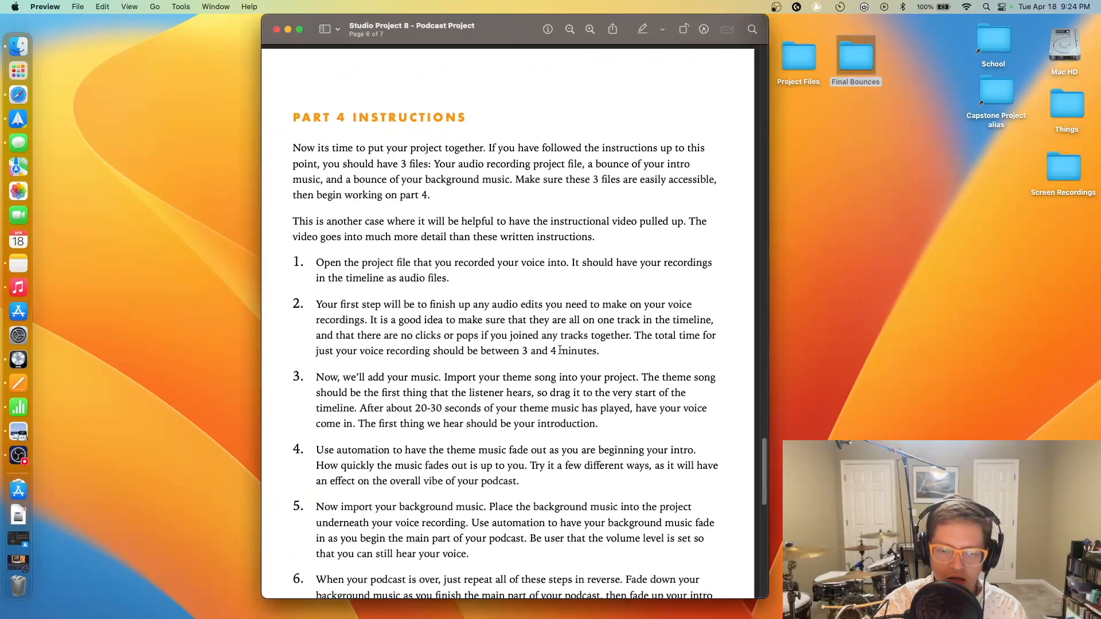
scroll(559, 349, down, 5)
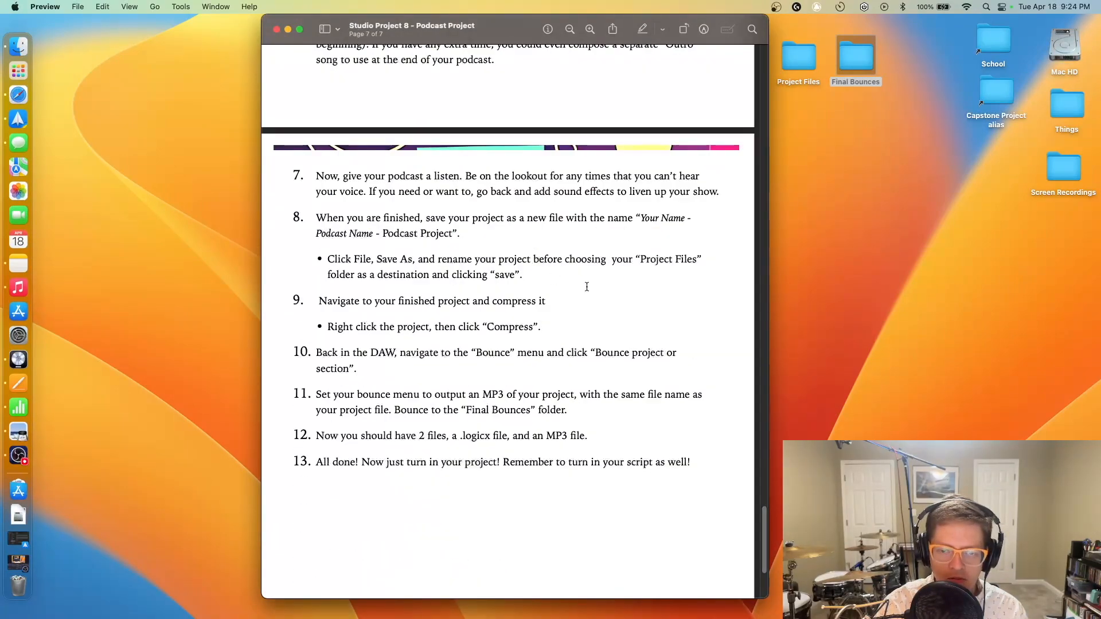
drag(589, 290, 281, 259)
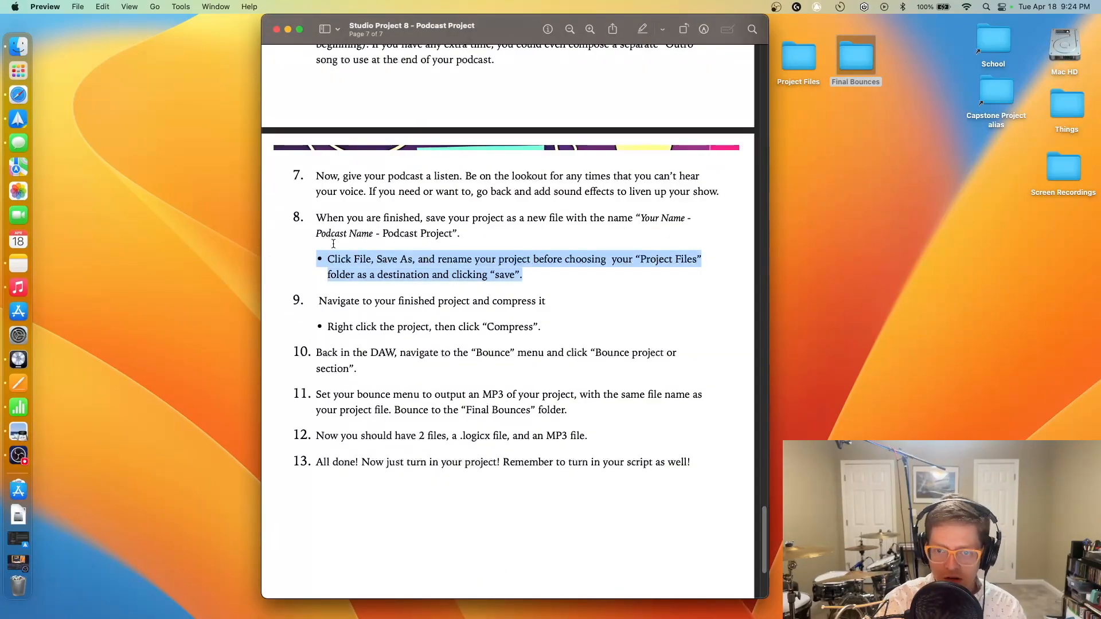
drag(638, 215, 455, 233)
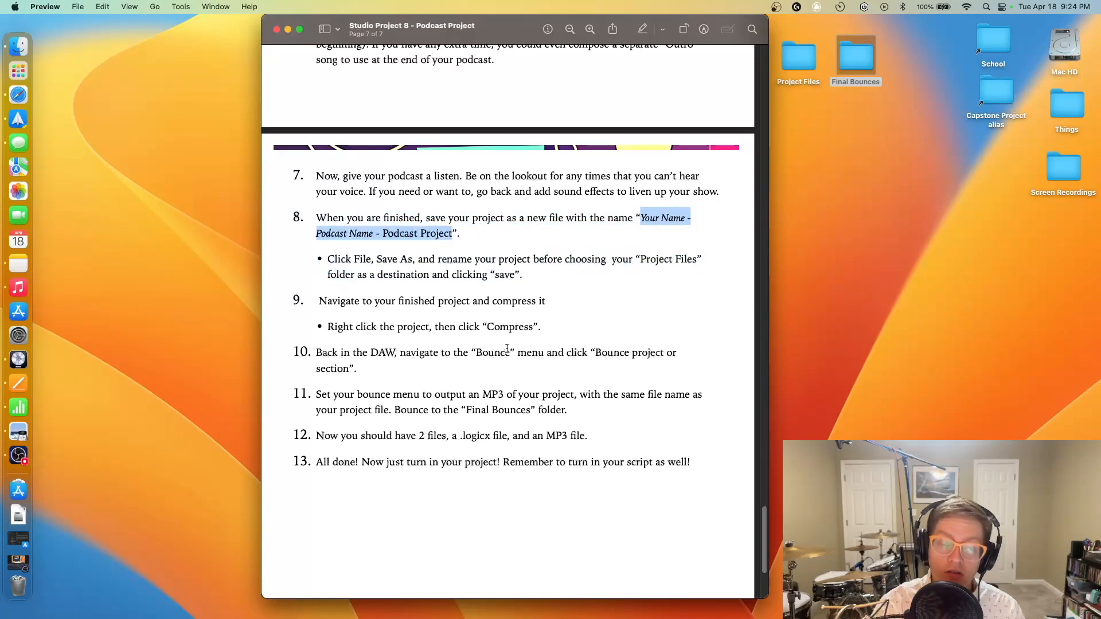
drag(574, 413, 326, 398)
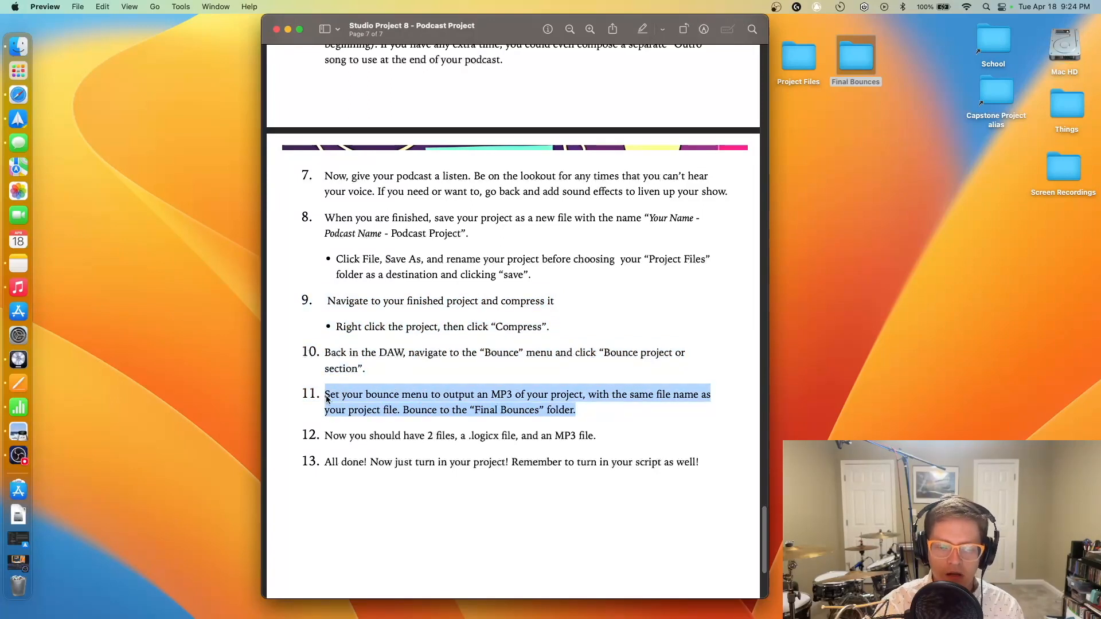
click(596, 403)
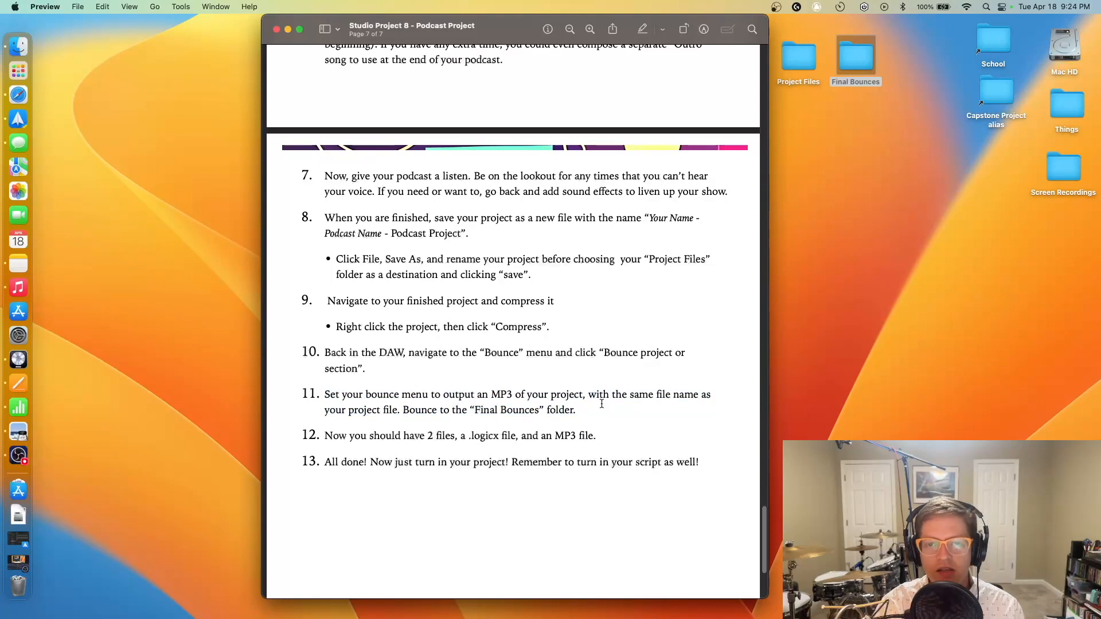